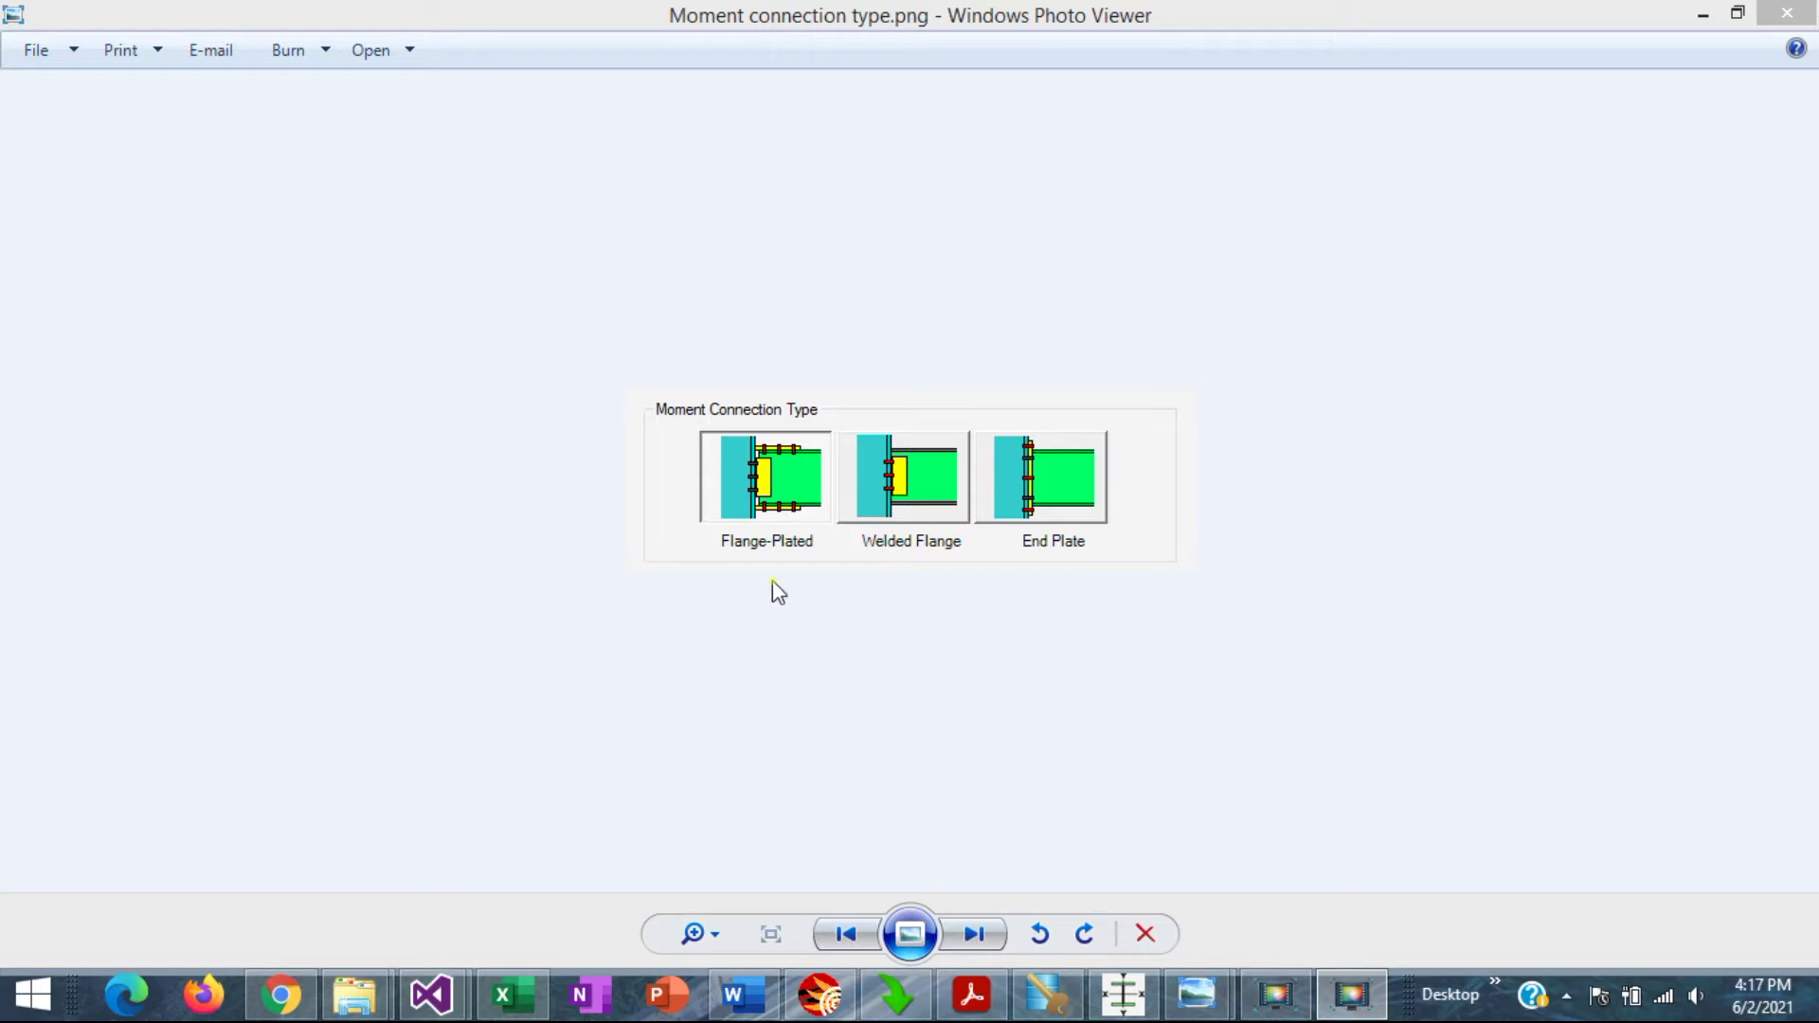
Step: Switch to ASDIP STEEL's moment connection design and review the beam geometry, load combination method and nominal loads
{"action": "key", "text": "alt+Tab"}
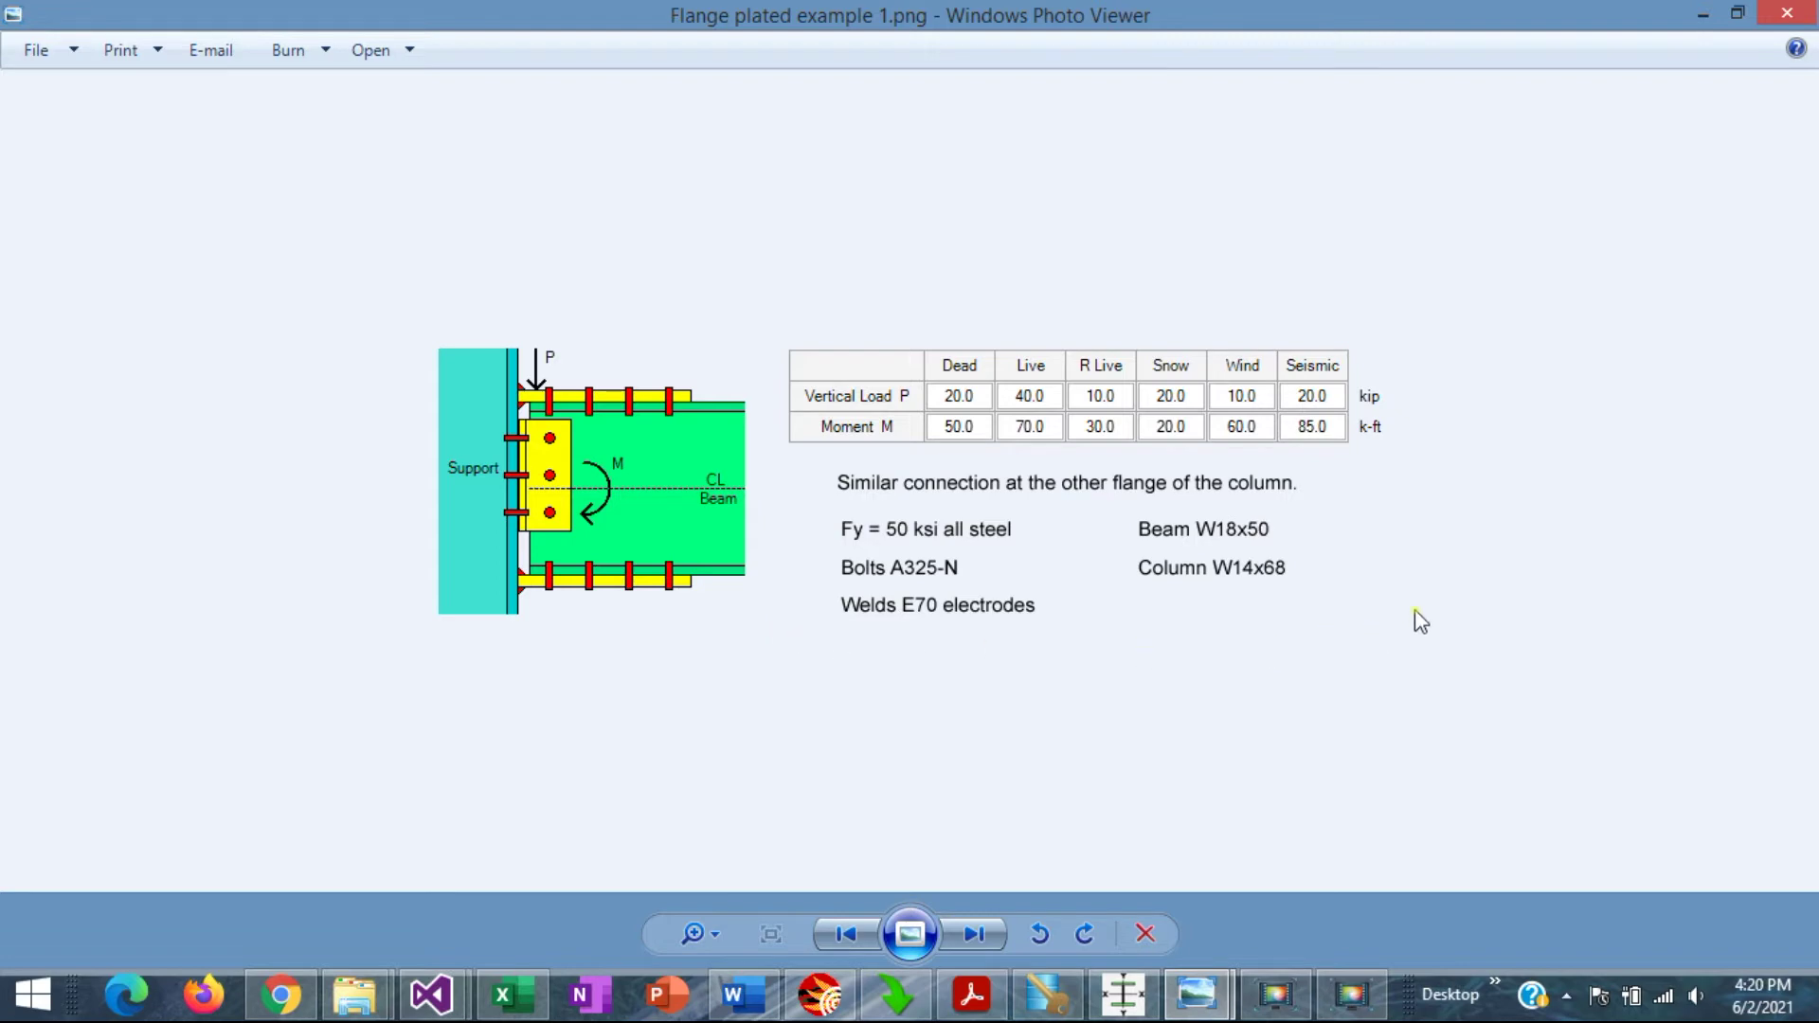
{"action": "key", "text": "alt+Tab"}
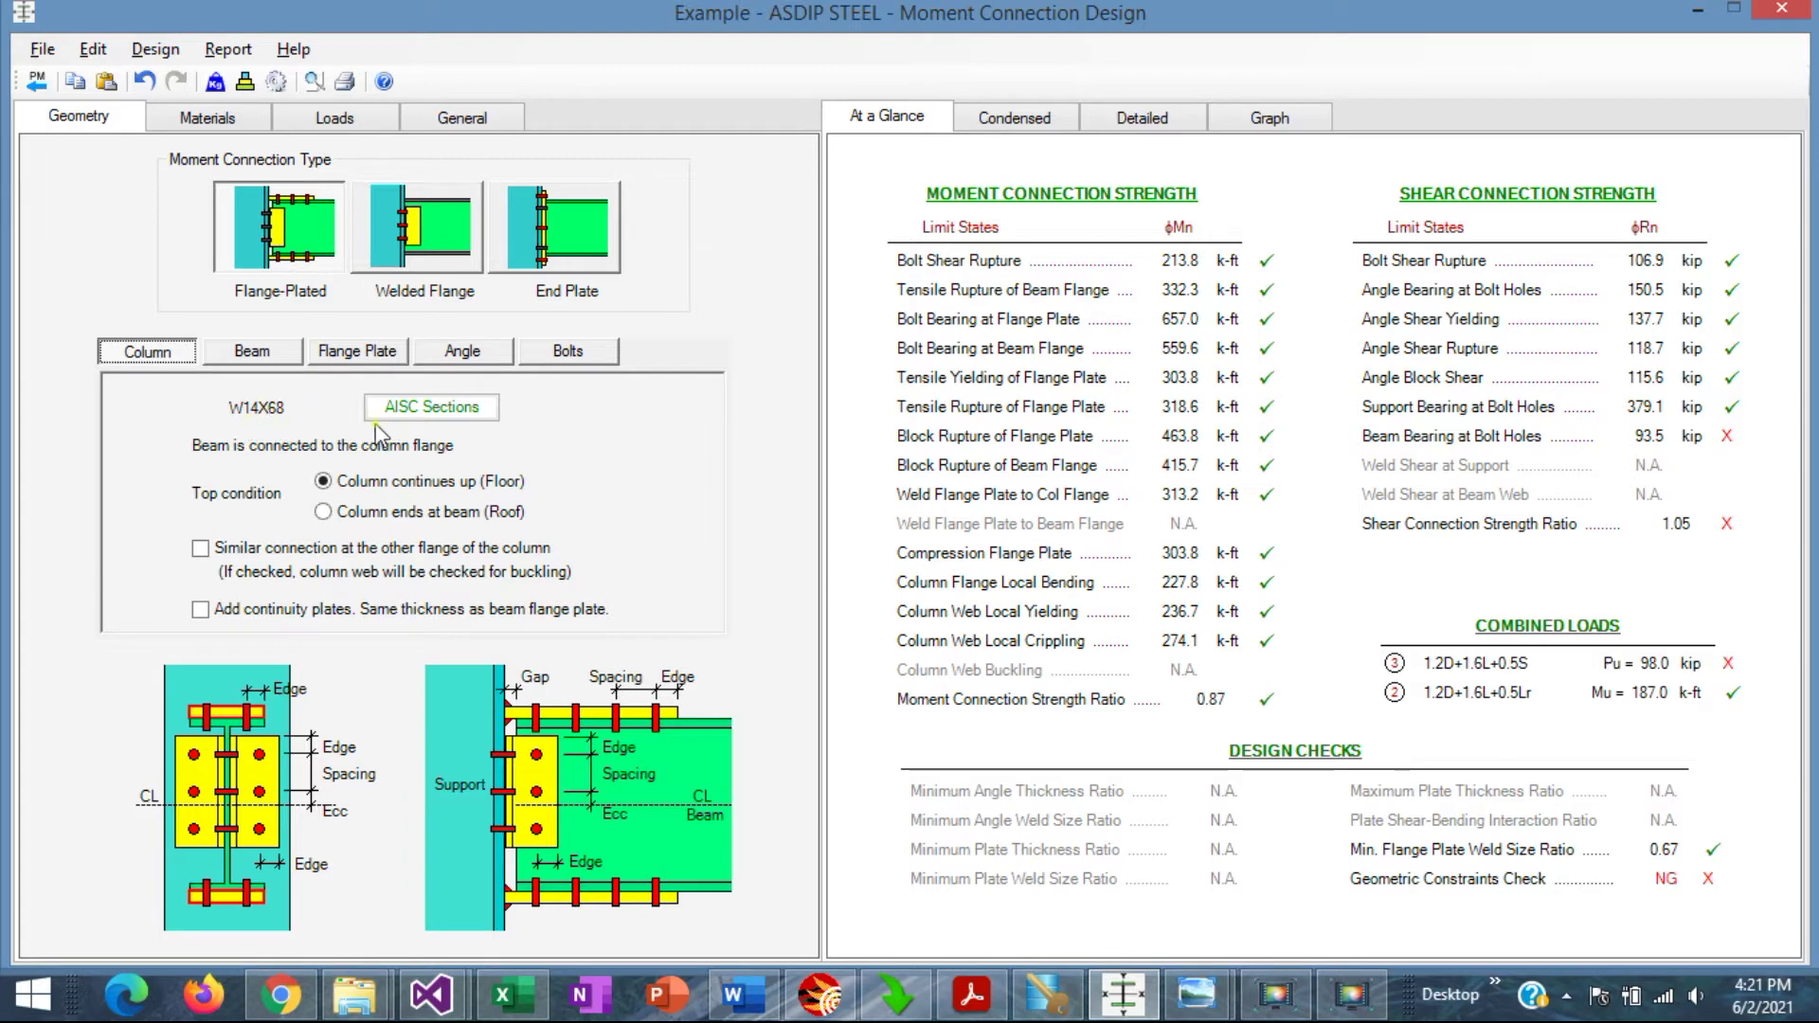
{"action": "left_click", "coordinate": [251, 352]}
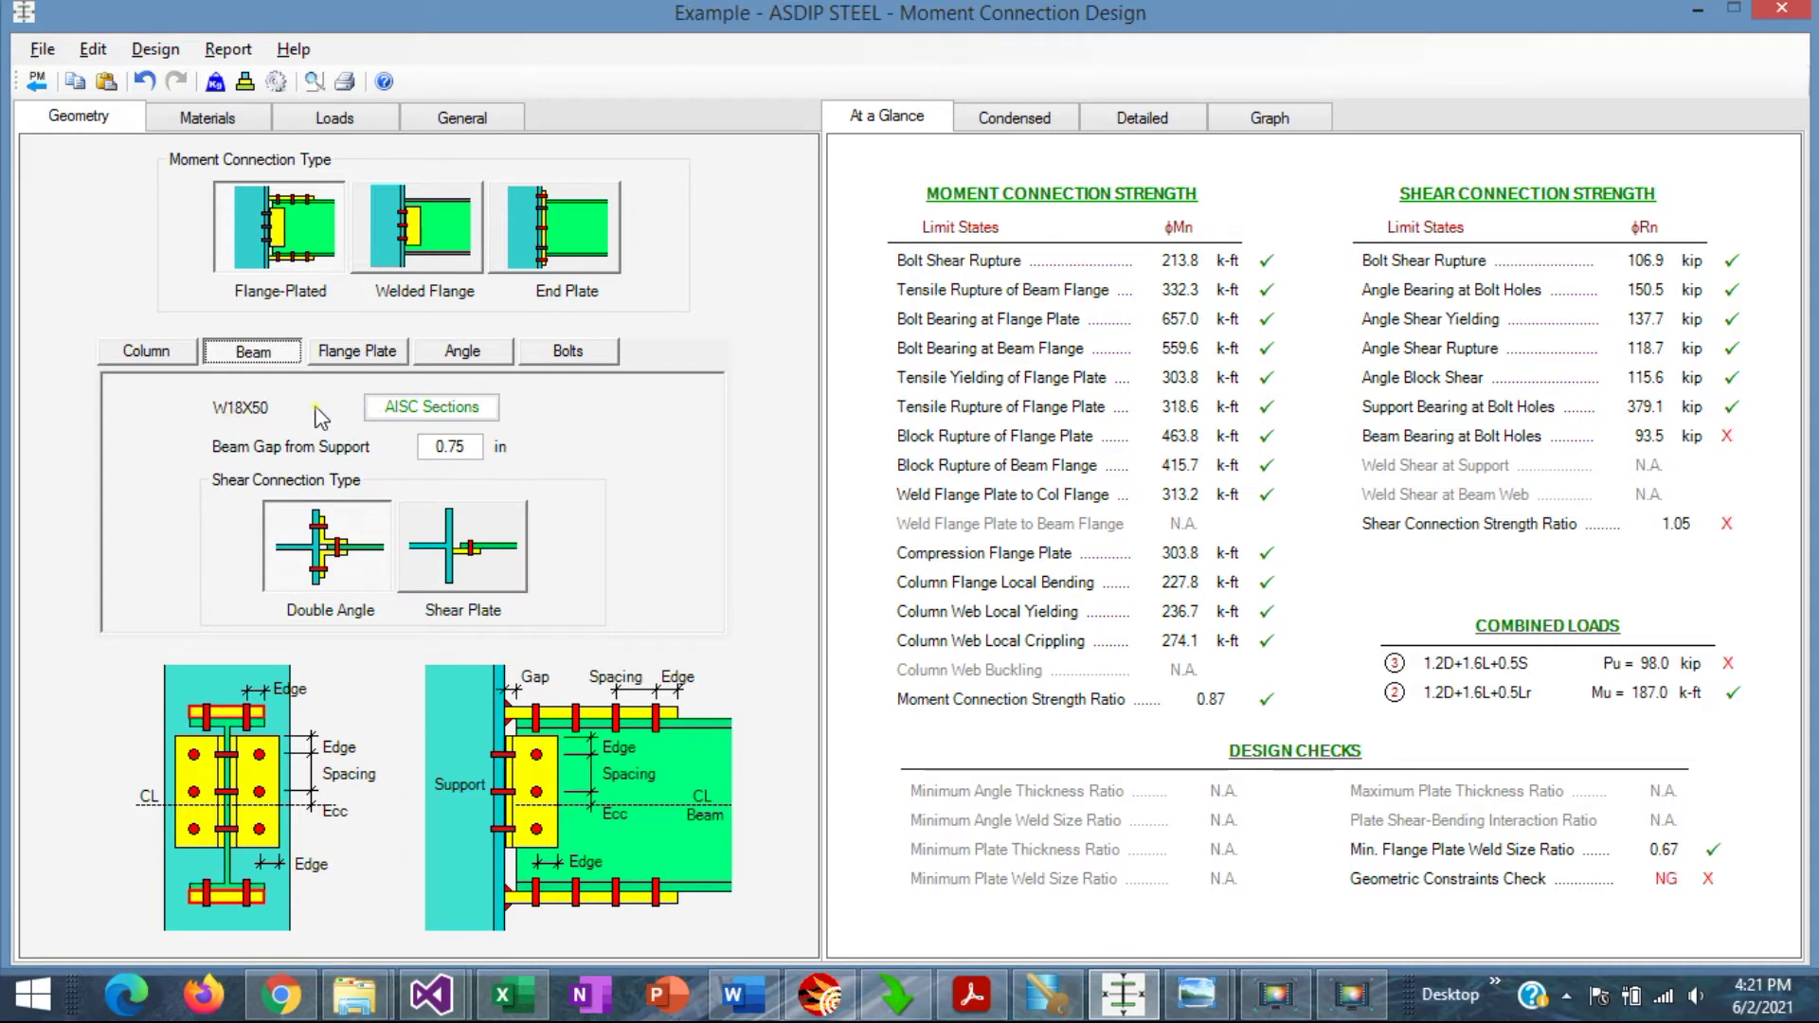
{"action": "left_click", "coordinate": [325, 149]}
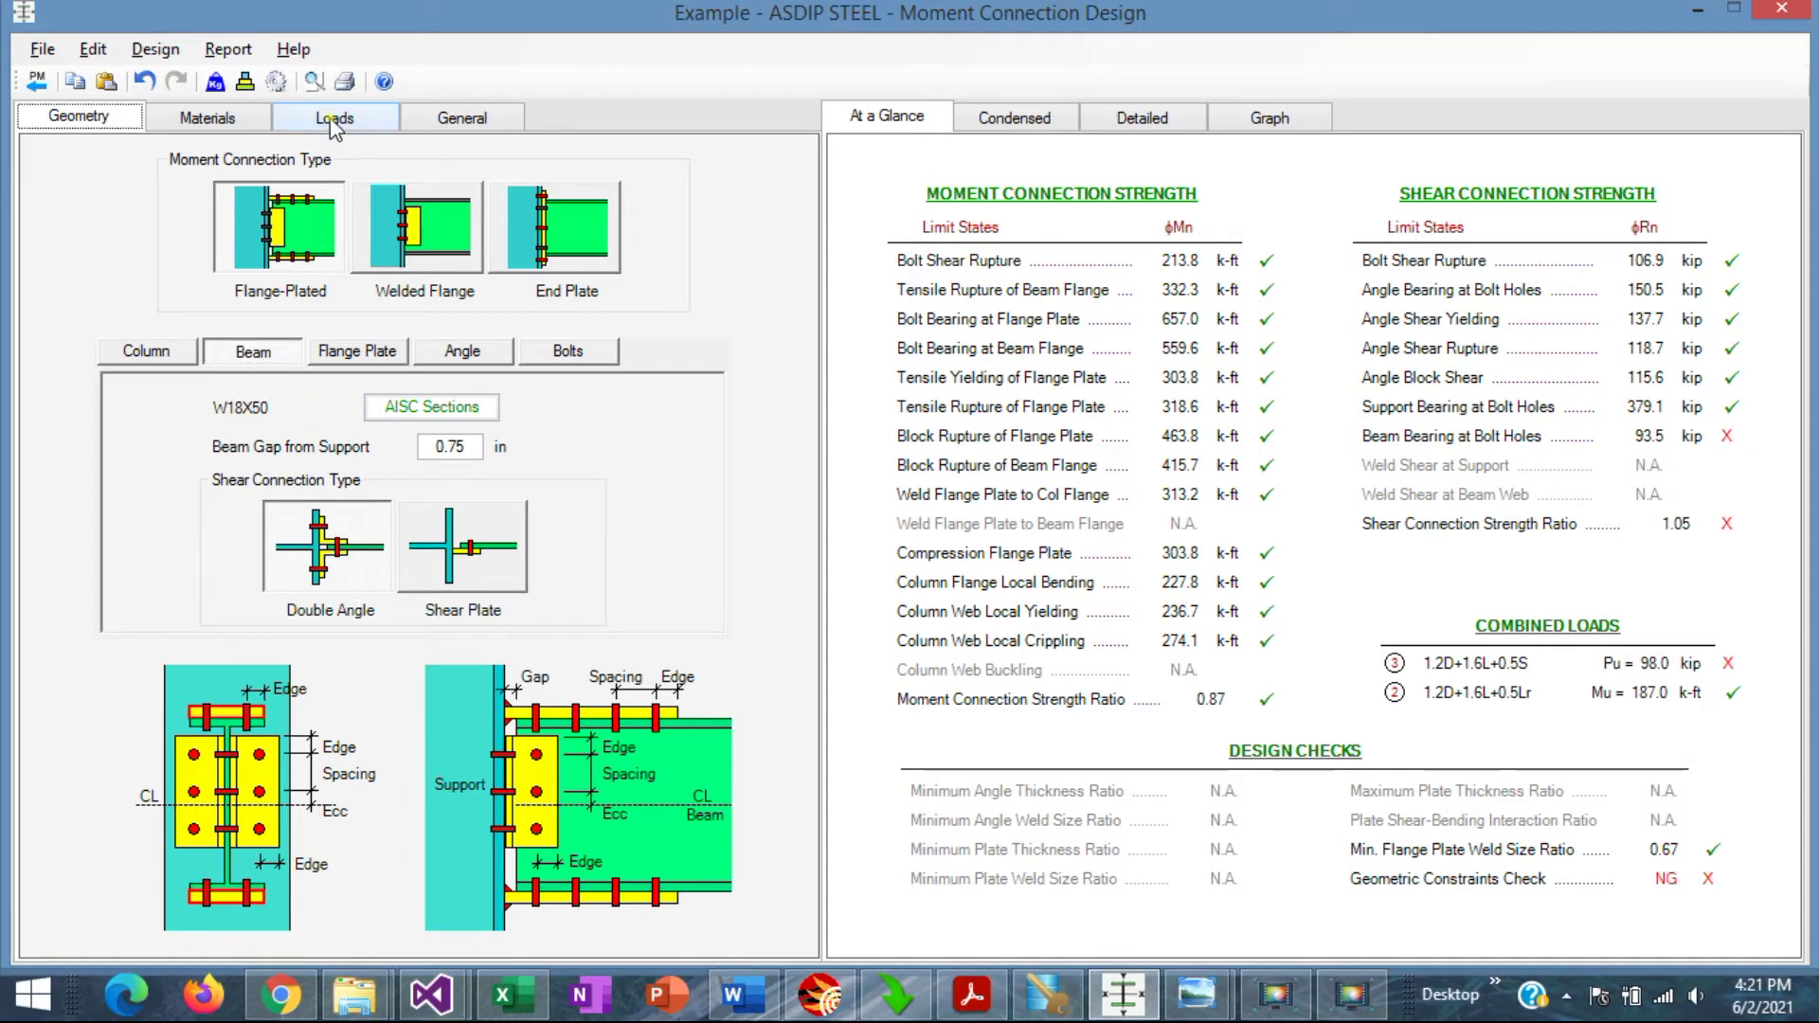
{"action": "left_click", "coordinate": [333, 120]}
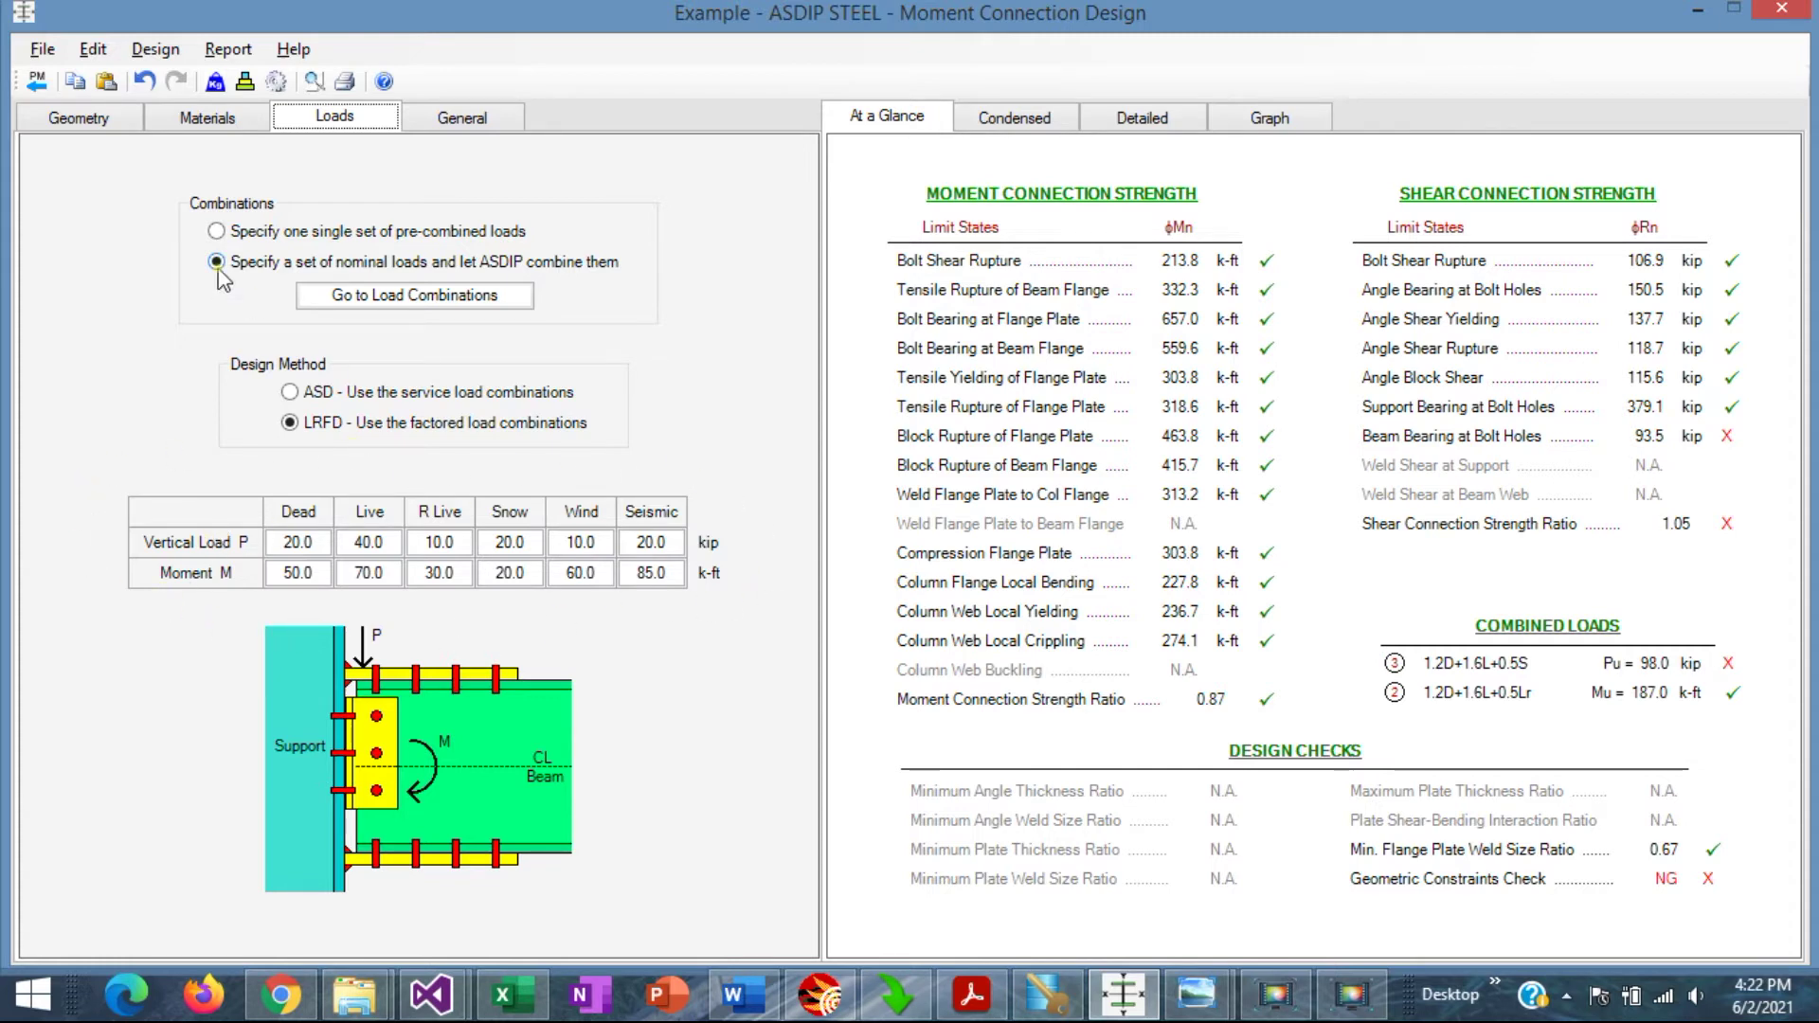
Step: In the column geometry, enable the similar connection at the other flange of the column
{"action": "left_click", "coordinate": [78, 118]}
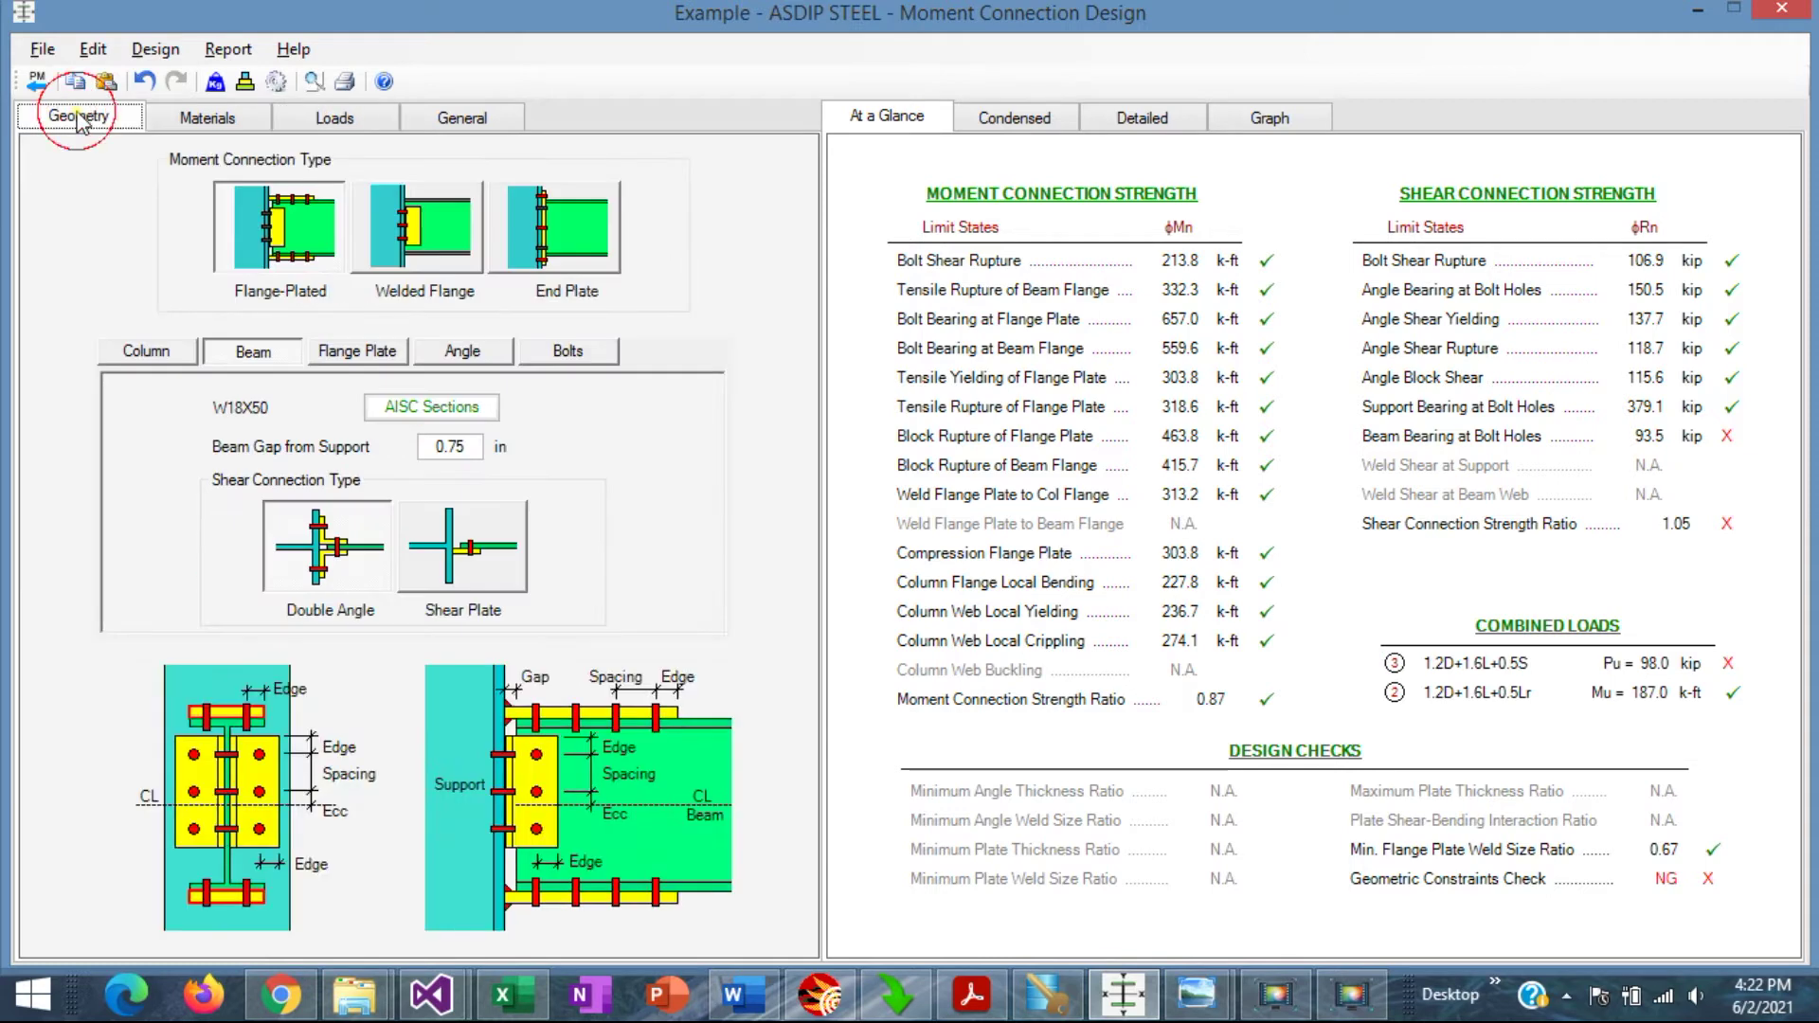
{"action": "left_click", "coordinate": [147, 350]}
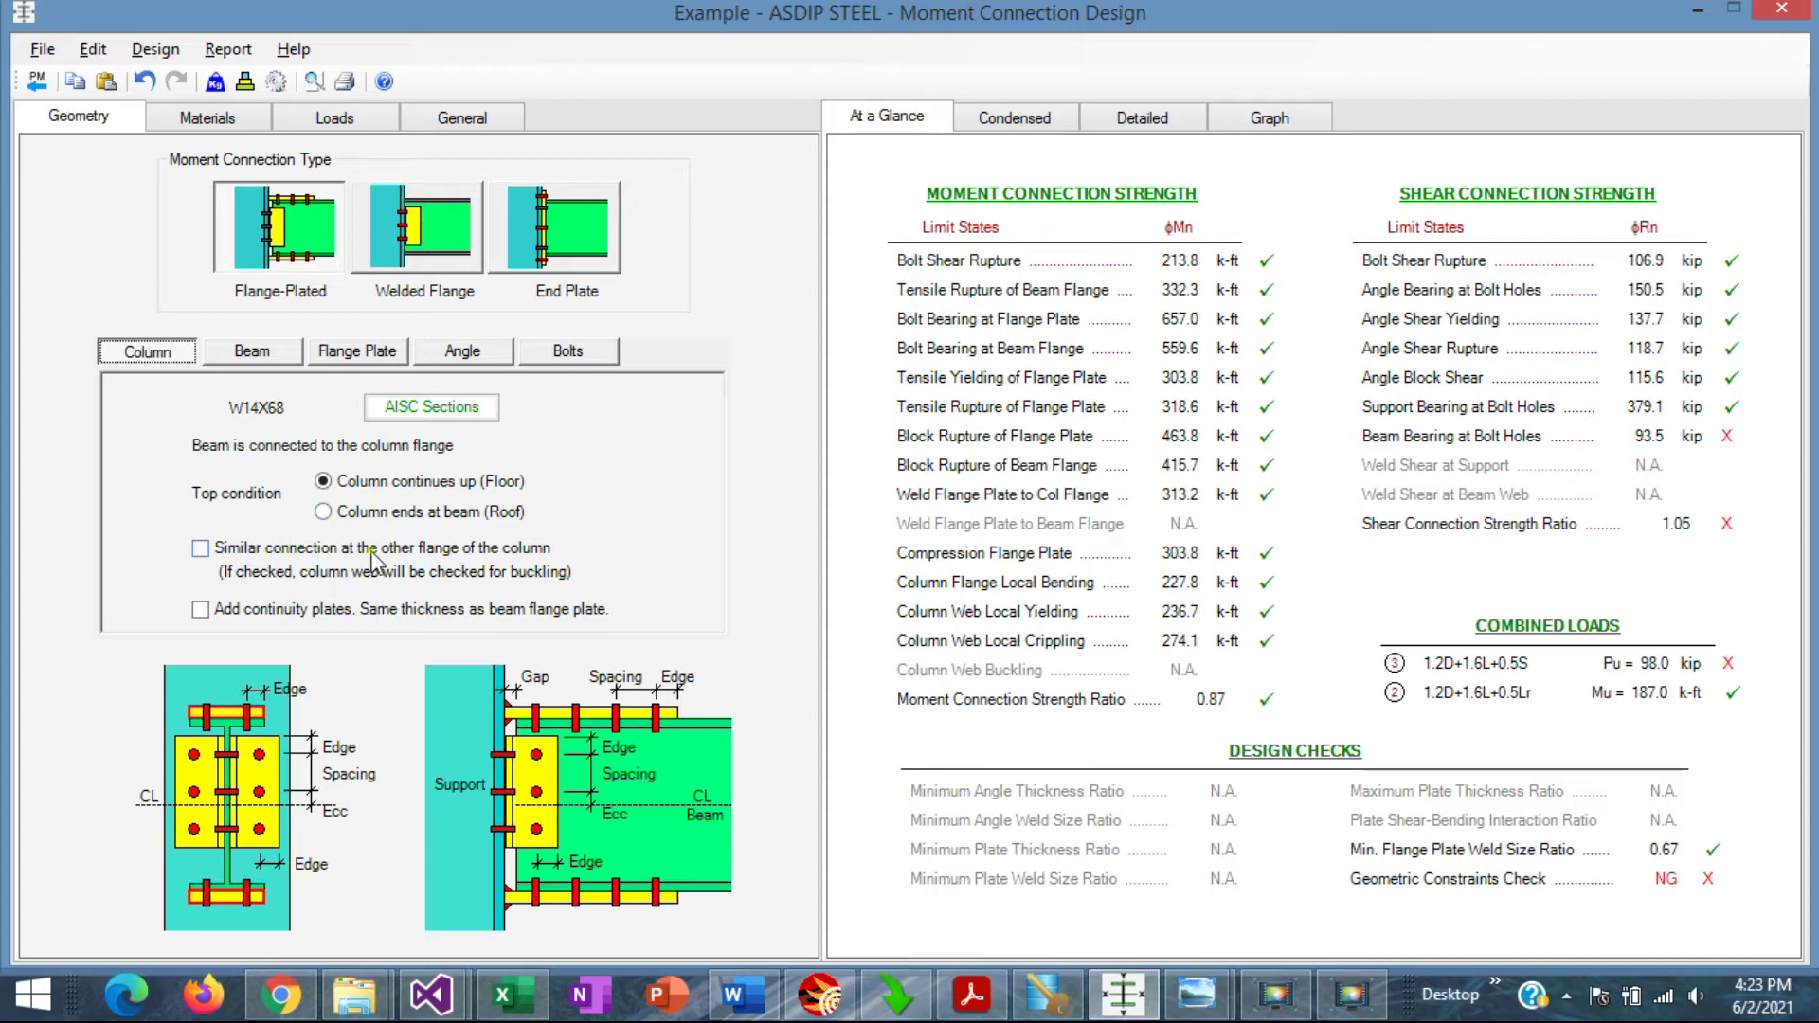
{"action": "left_click", "coordinate": [202, 552]}
{"action": "left_click", "coordinate": [202, 553]}
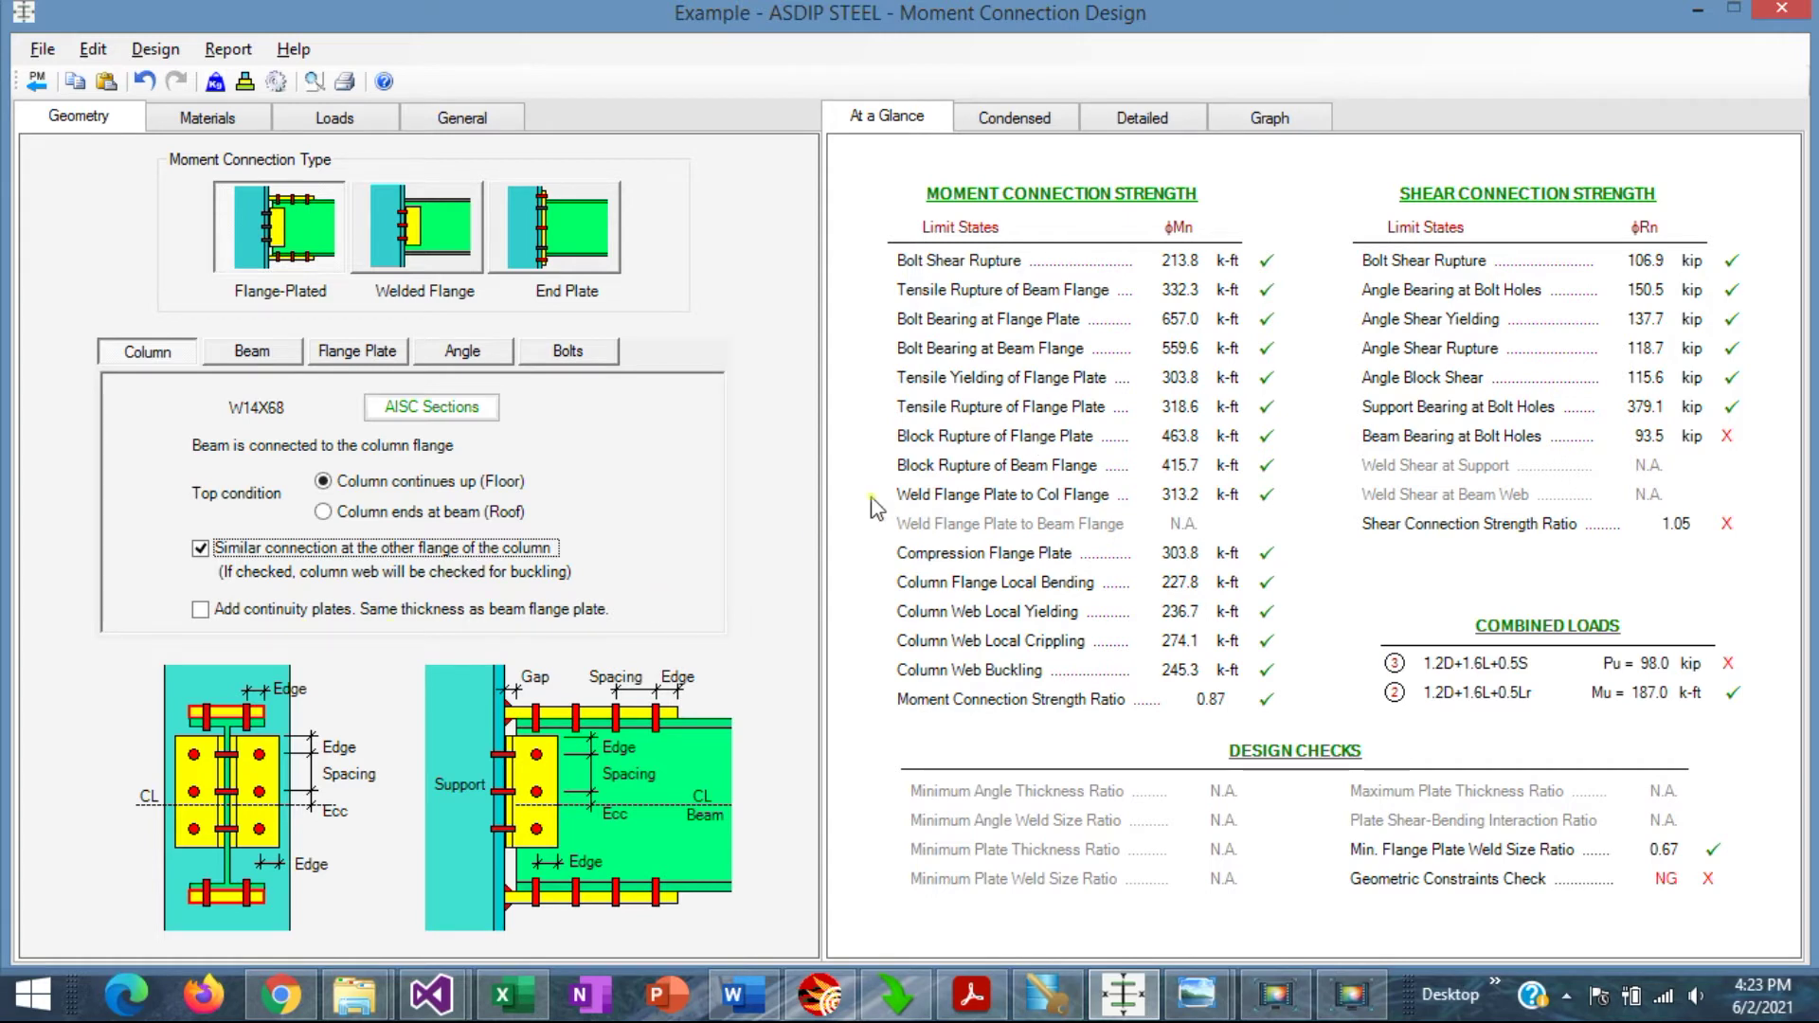
Step: Look up the W18X50 beam's flange width in the AISC sections database without selecting another section
{"action": "left_click", "coordinate": [253, 350]}
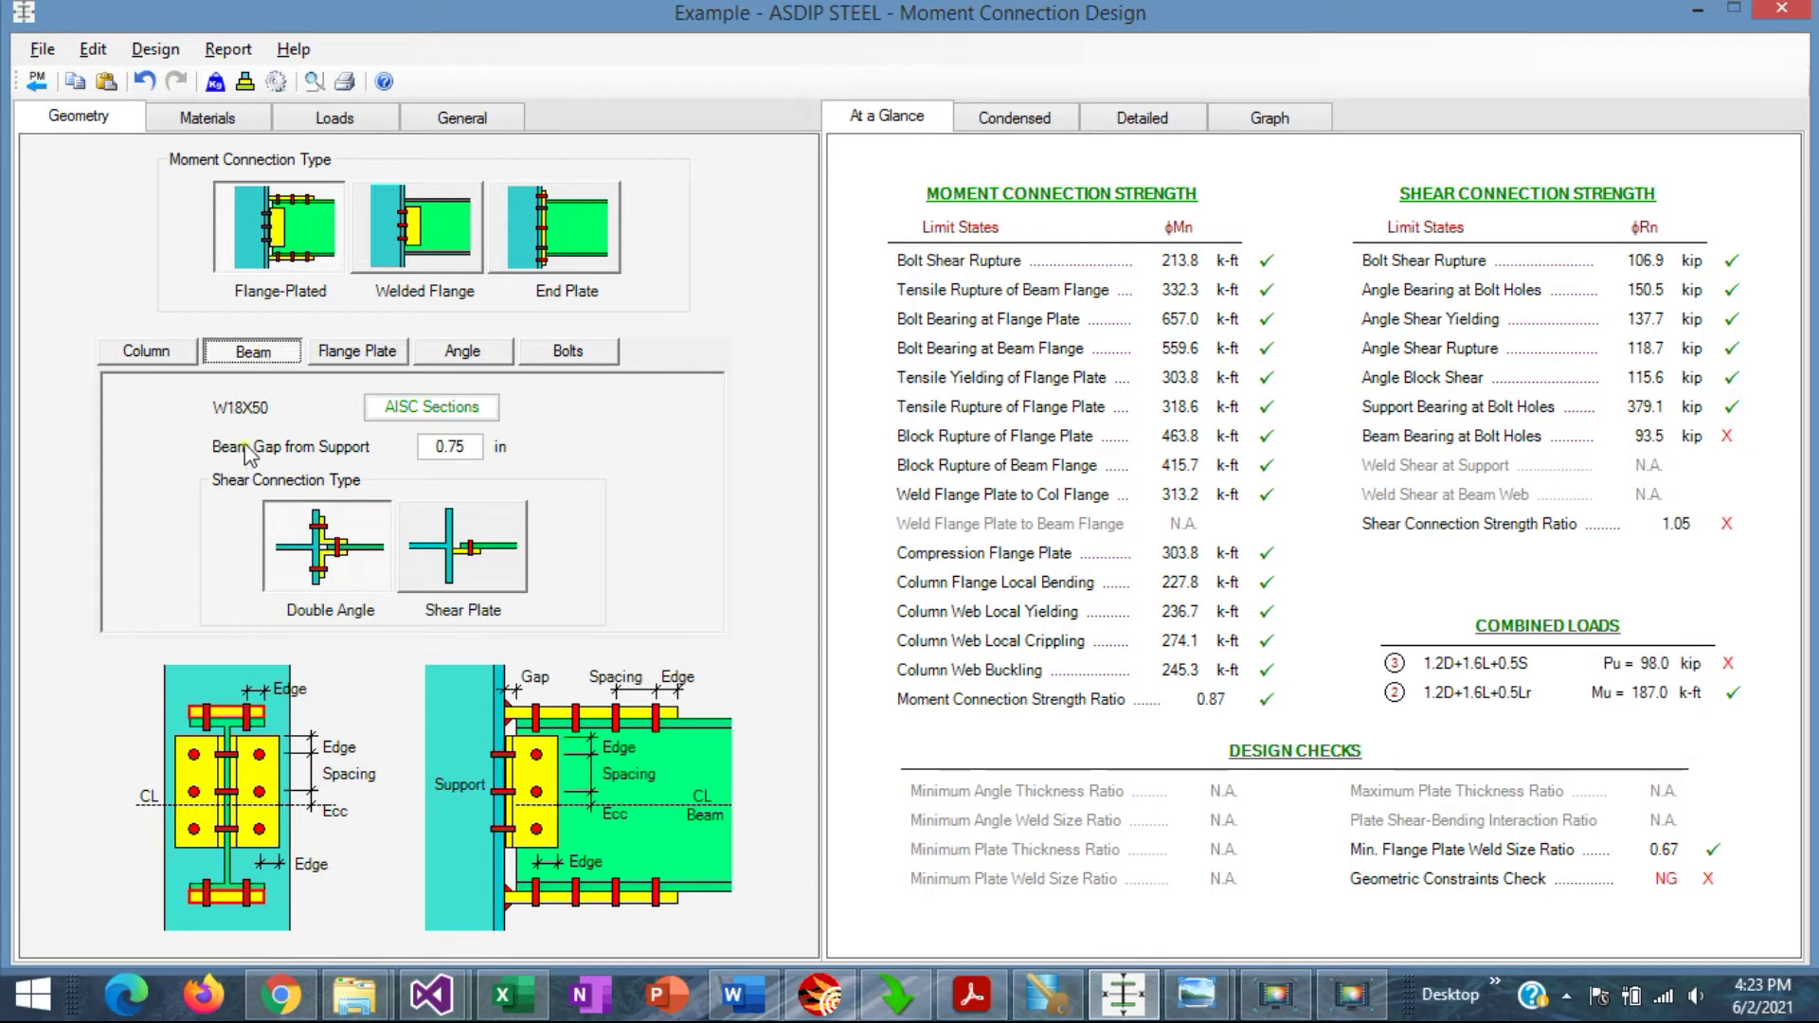
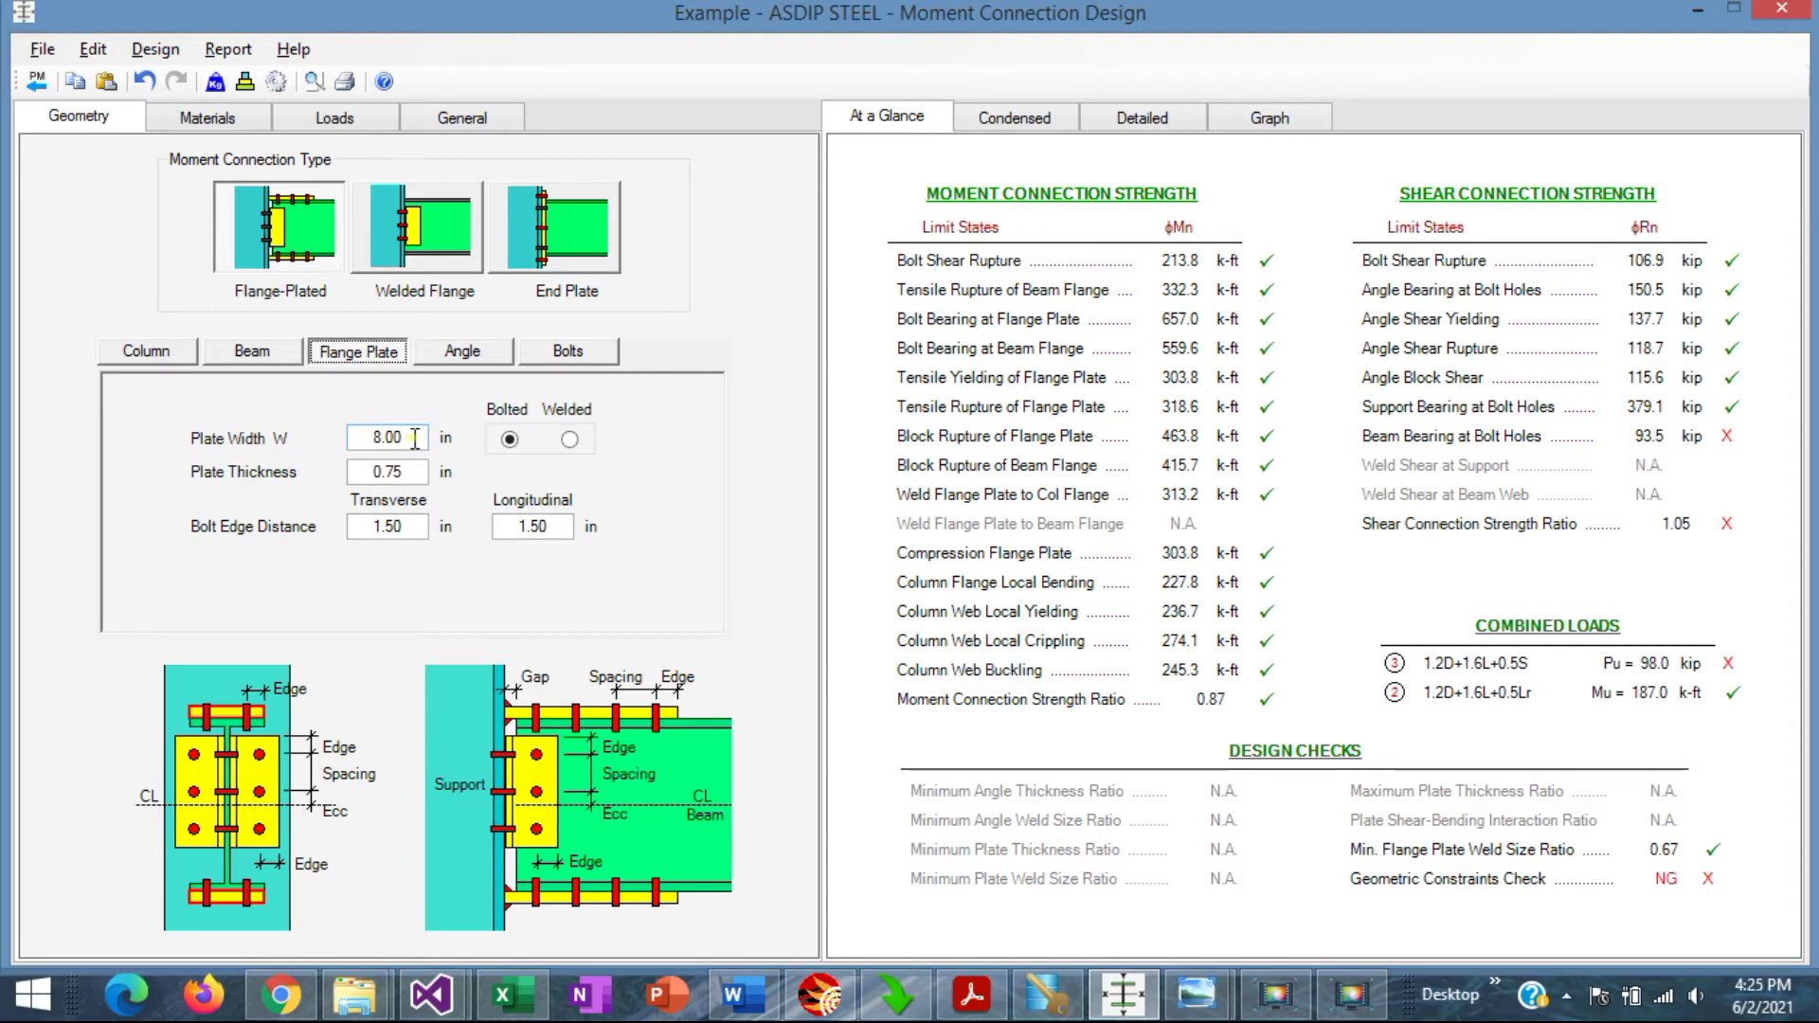
{"action": "left_click", "coordinate": [252, 351]}
{"action": "left_click", "coordinate": [433, 410]}
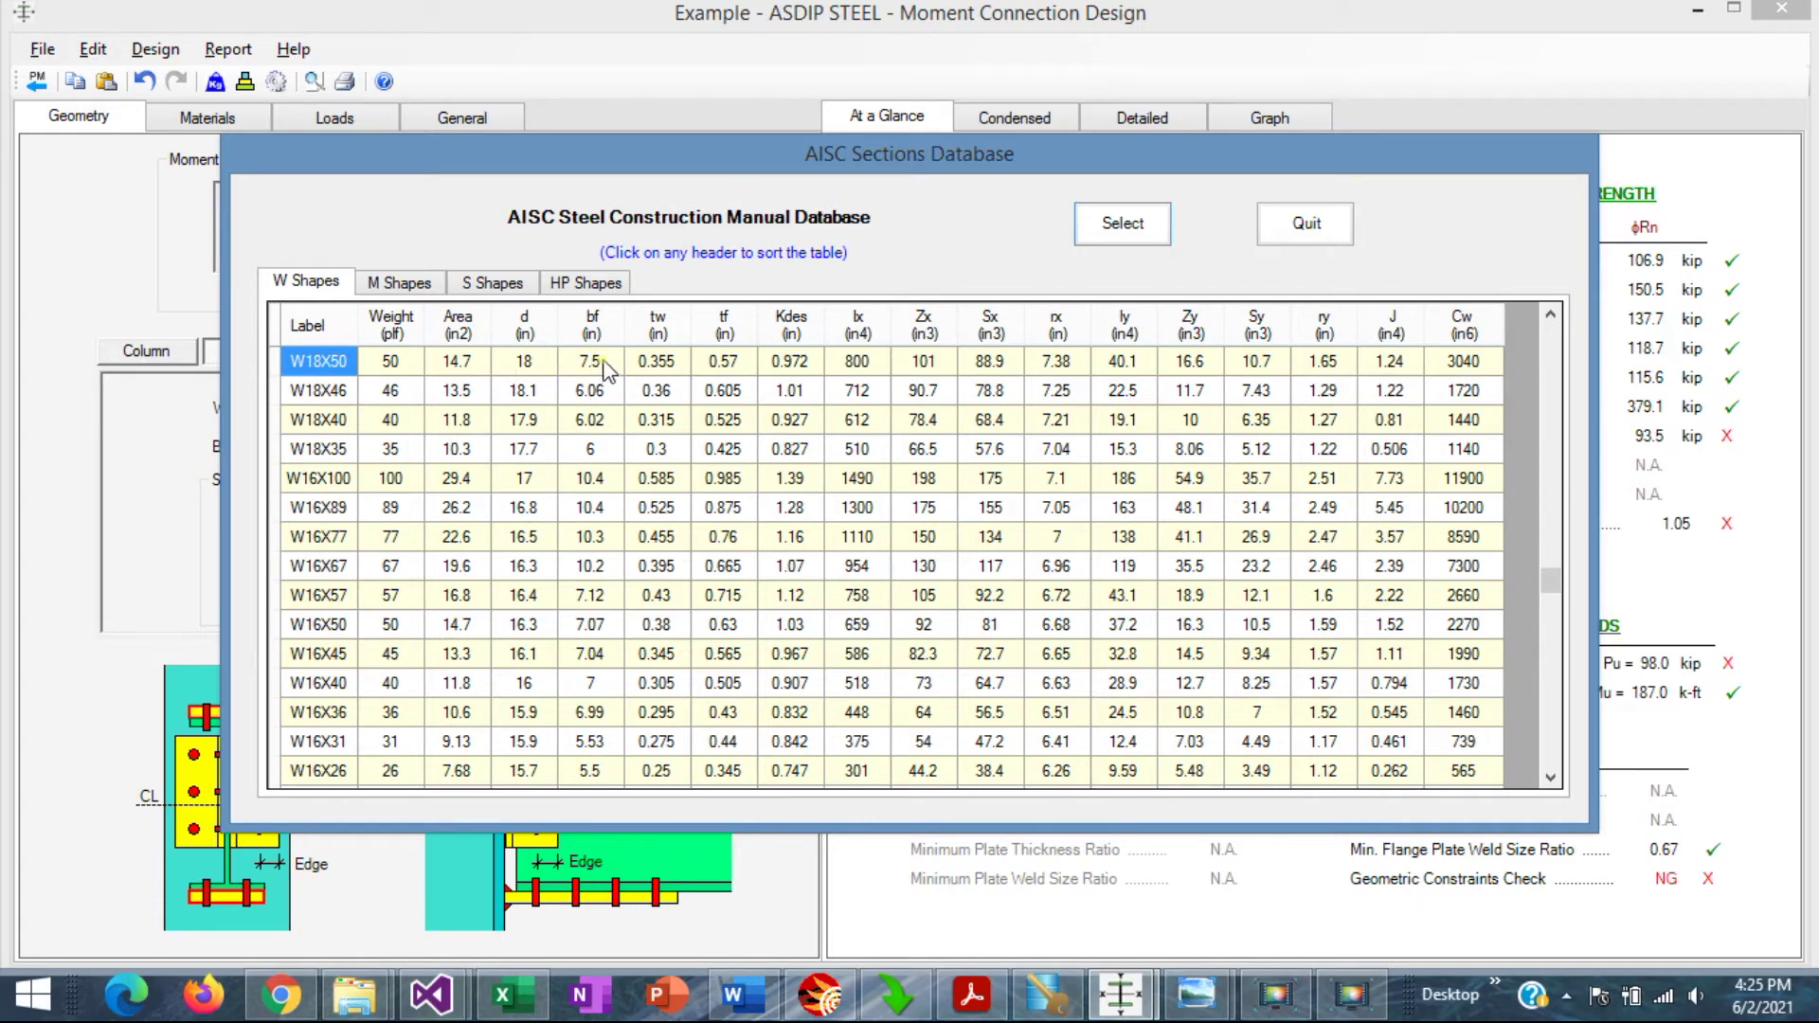
{"action": "left_click", "coordinate": [1308, 230]}
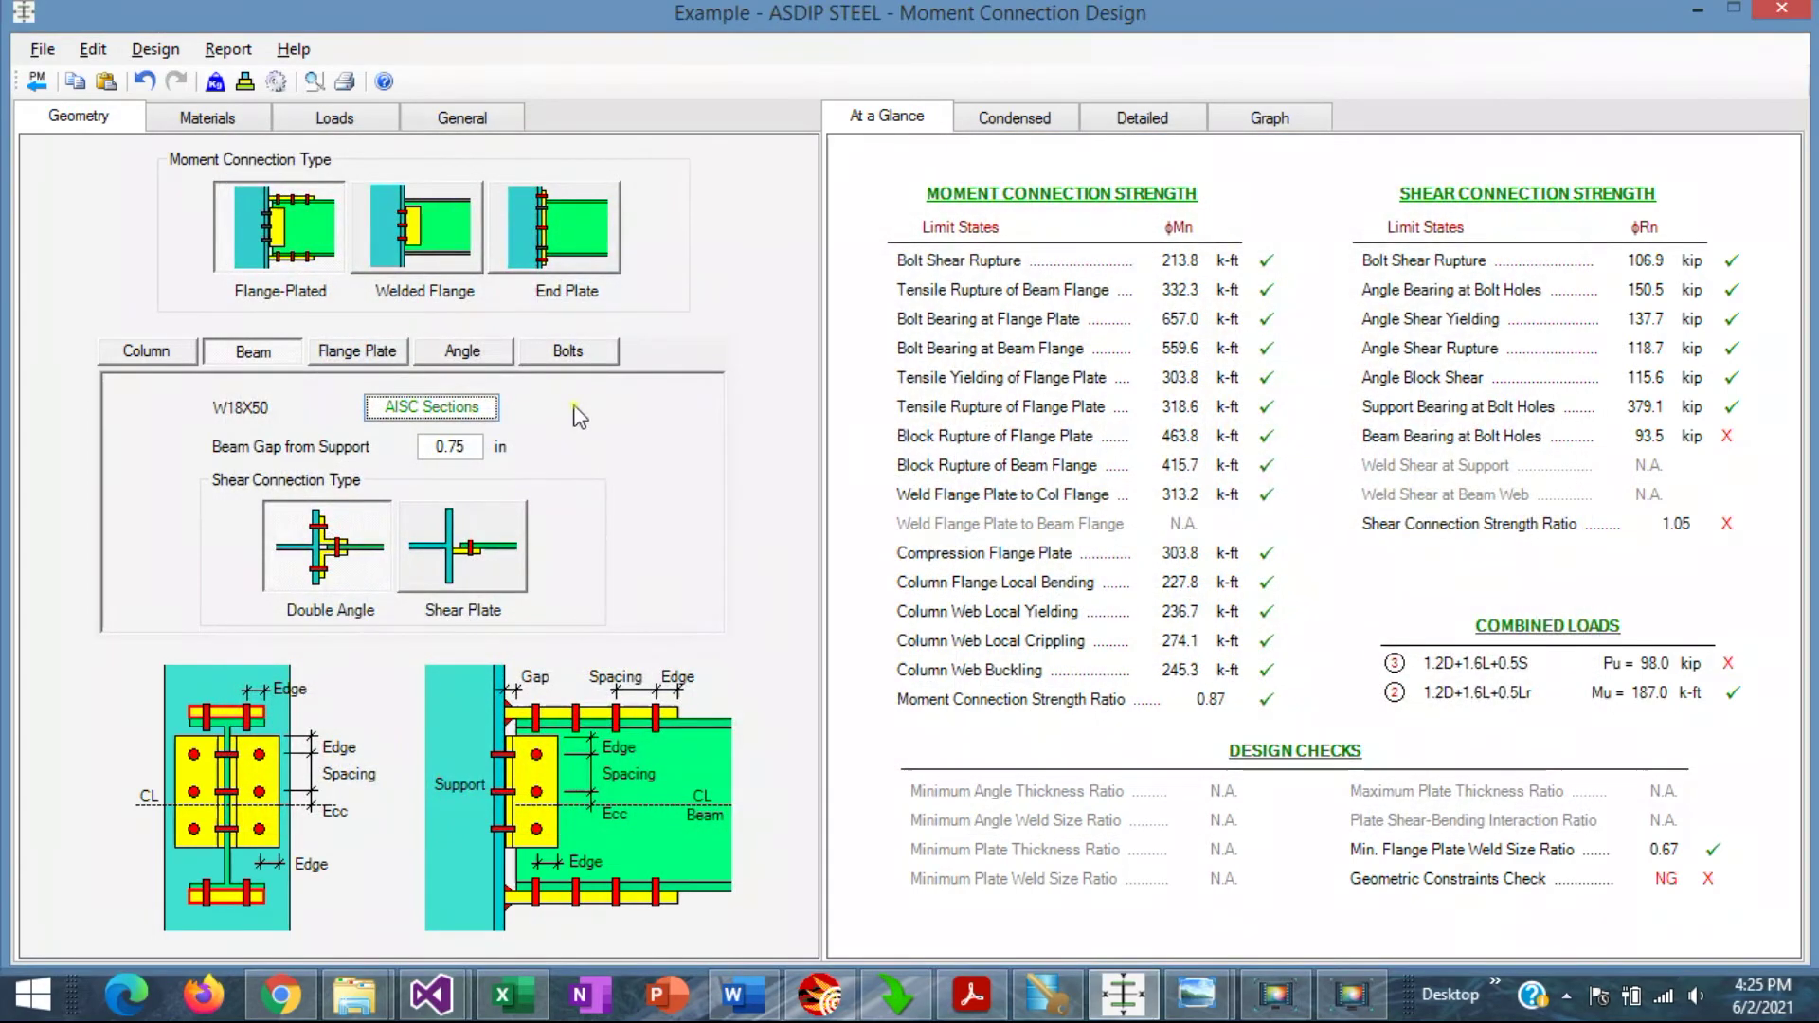
Step: Set the flange plate width to 7 in and display the connection's dimensioned graph
{"action": "left_click", "coordinate": [369, 357]}
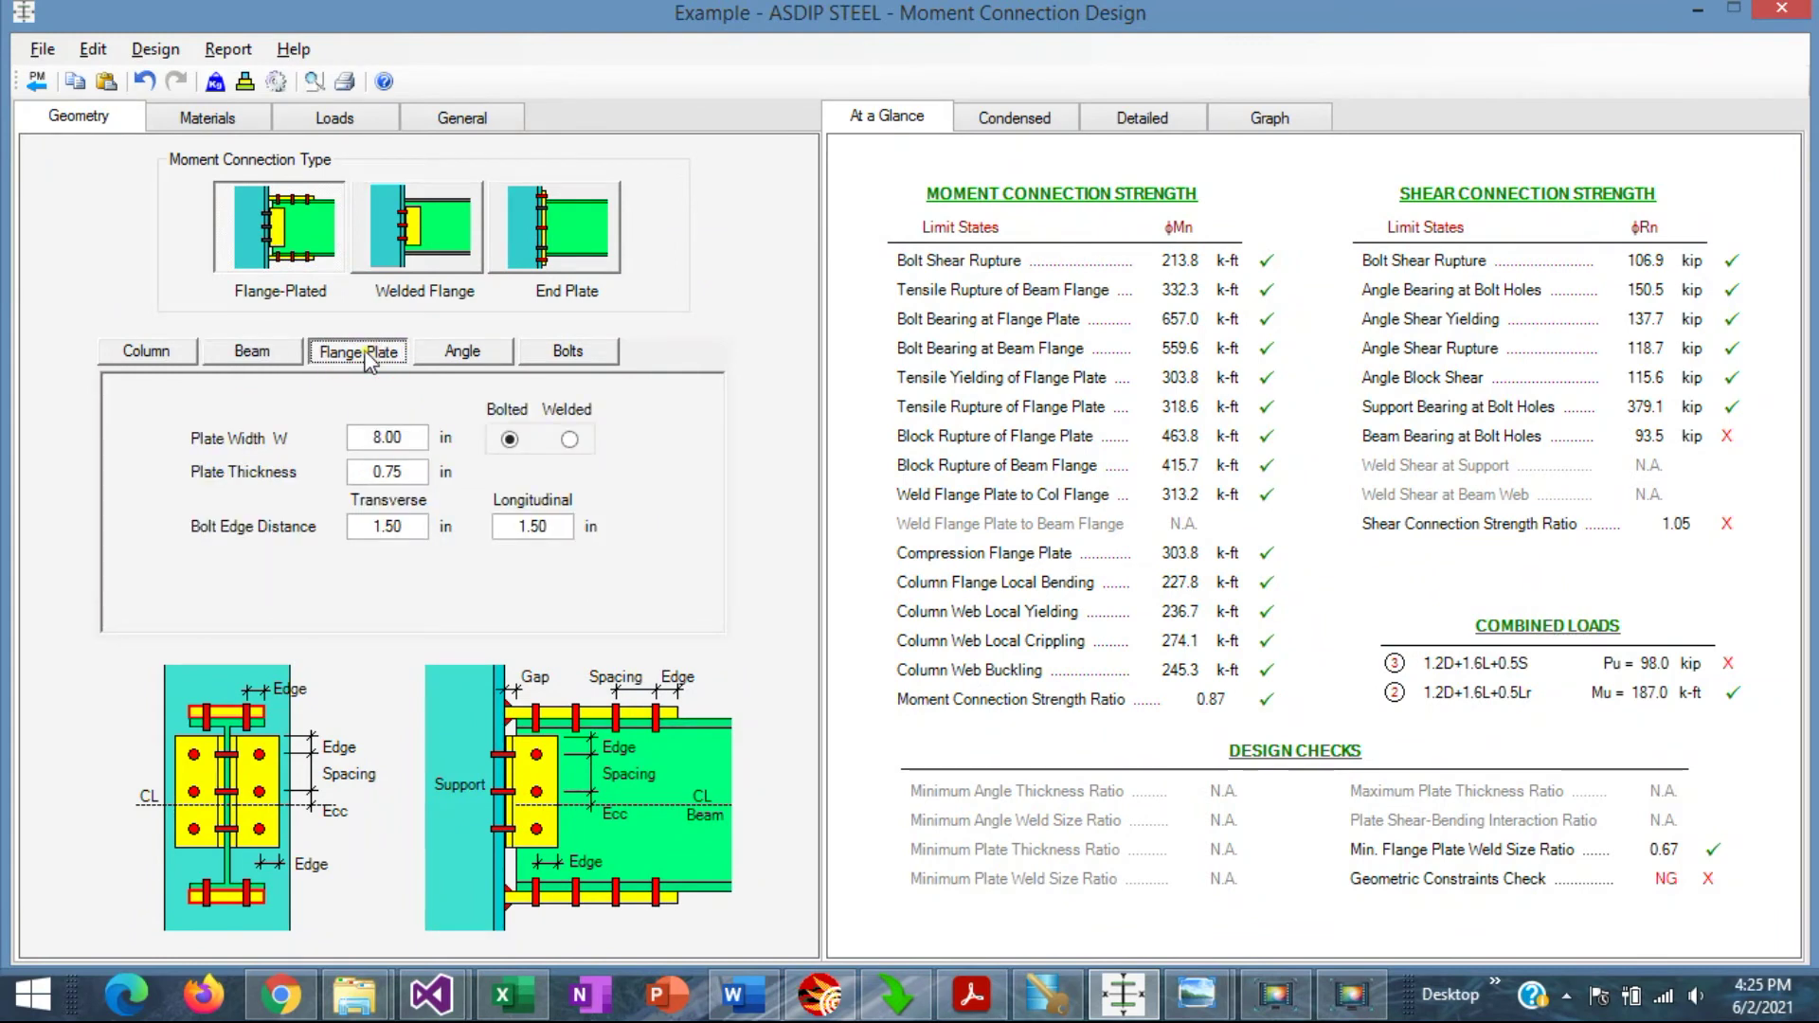
{"action": "left_click", "coordinate": [408, 439]}
{"action": "type", "text": "7"}
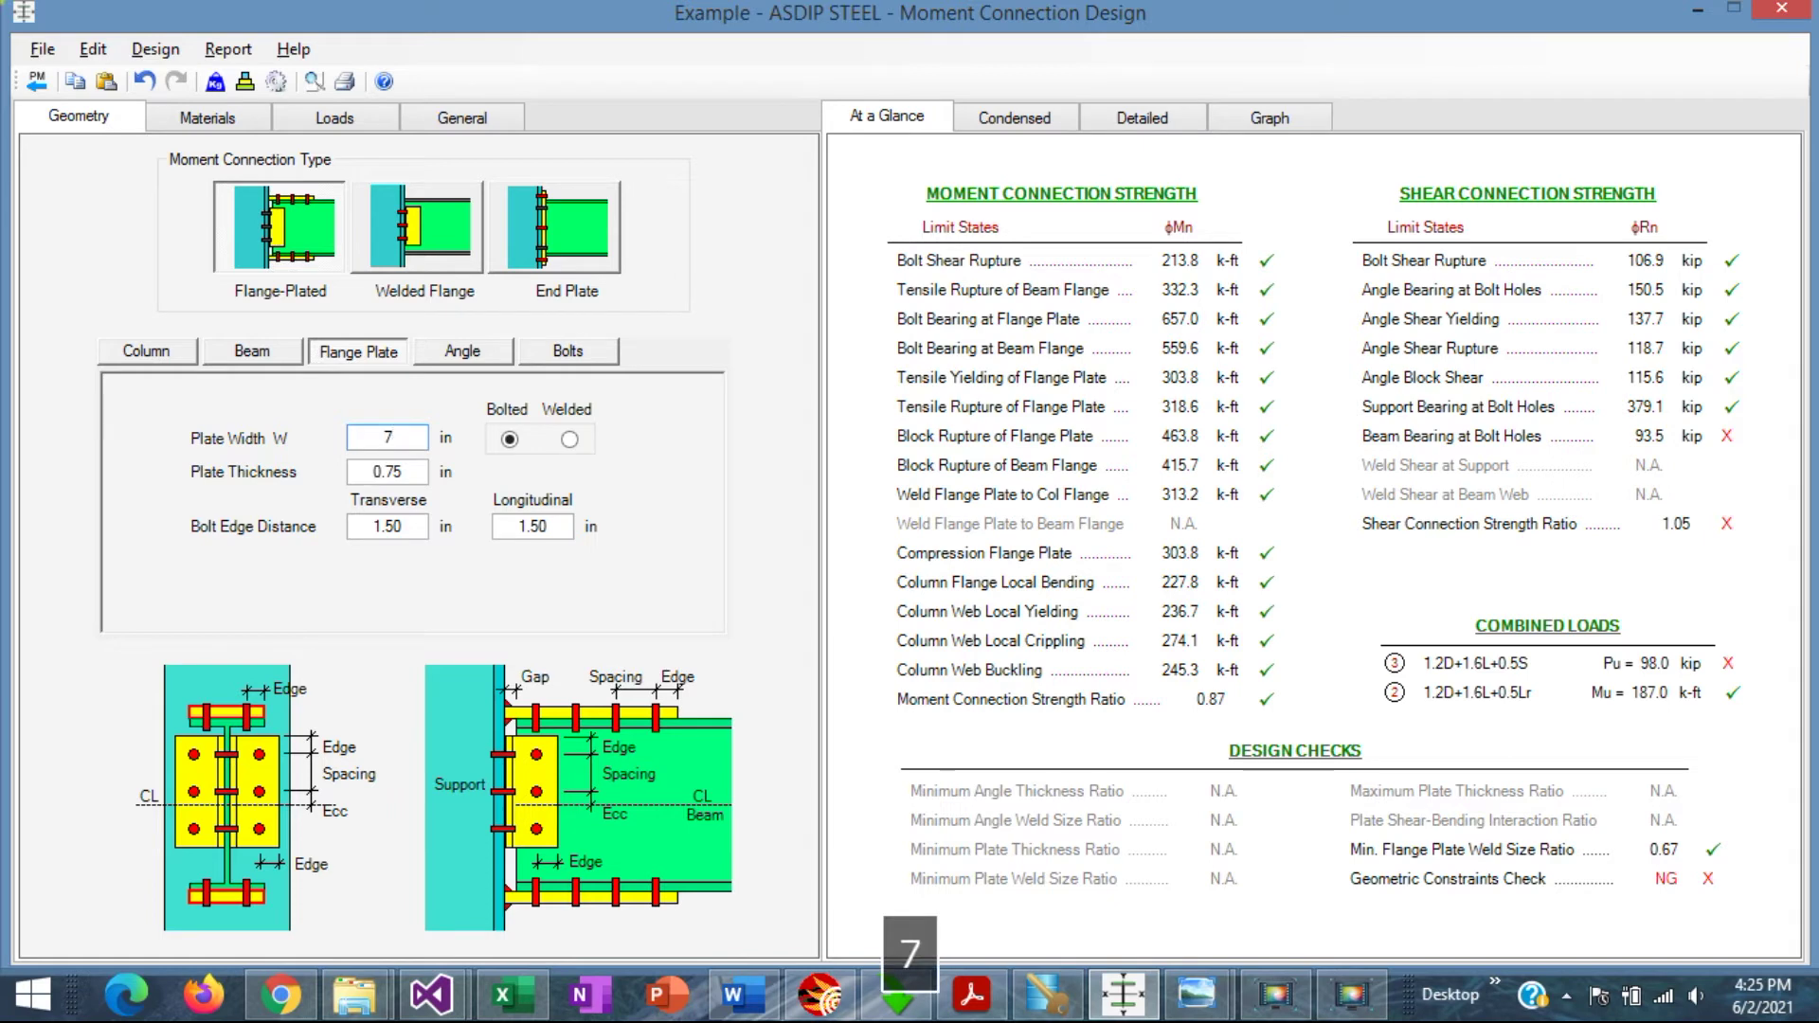
{"action": "key", "text": "Return"}
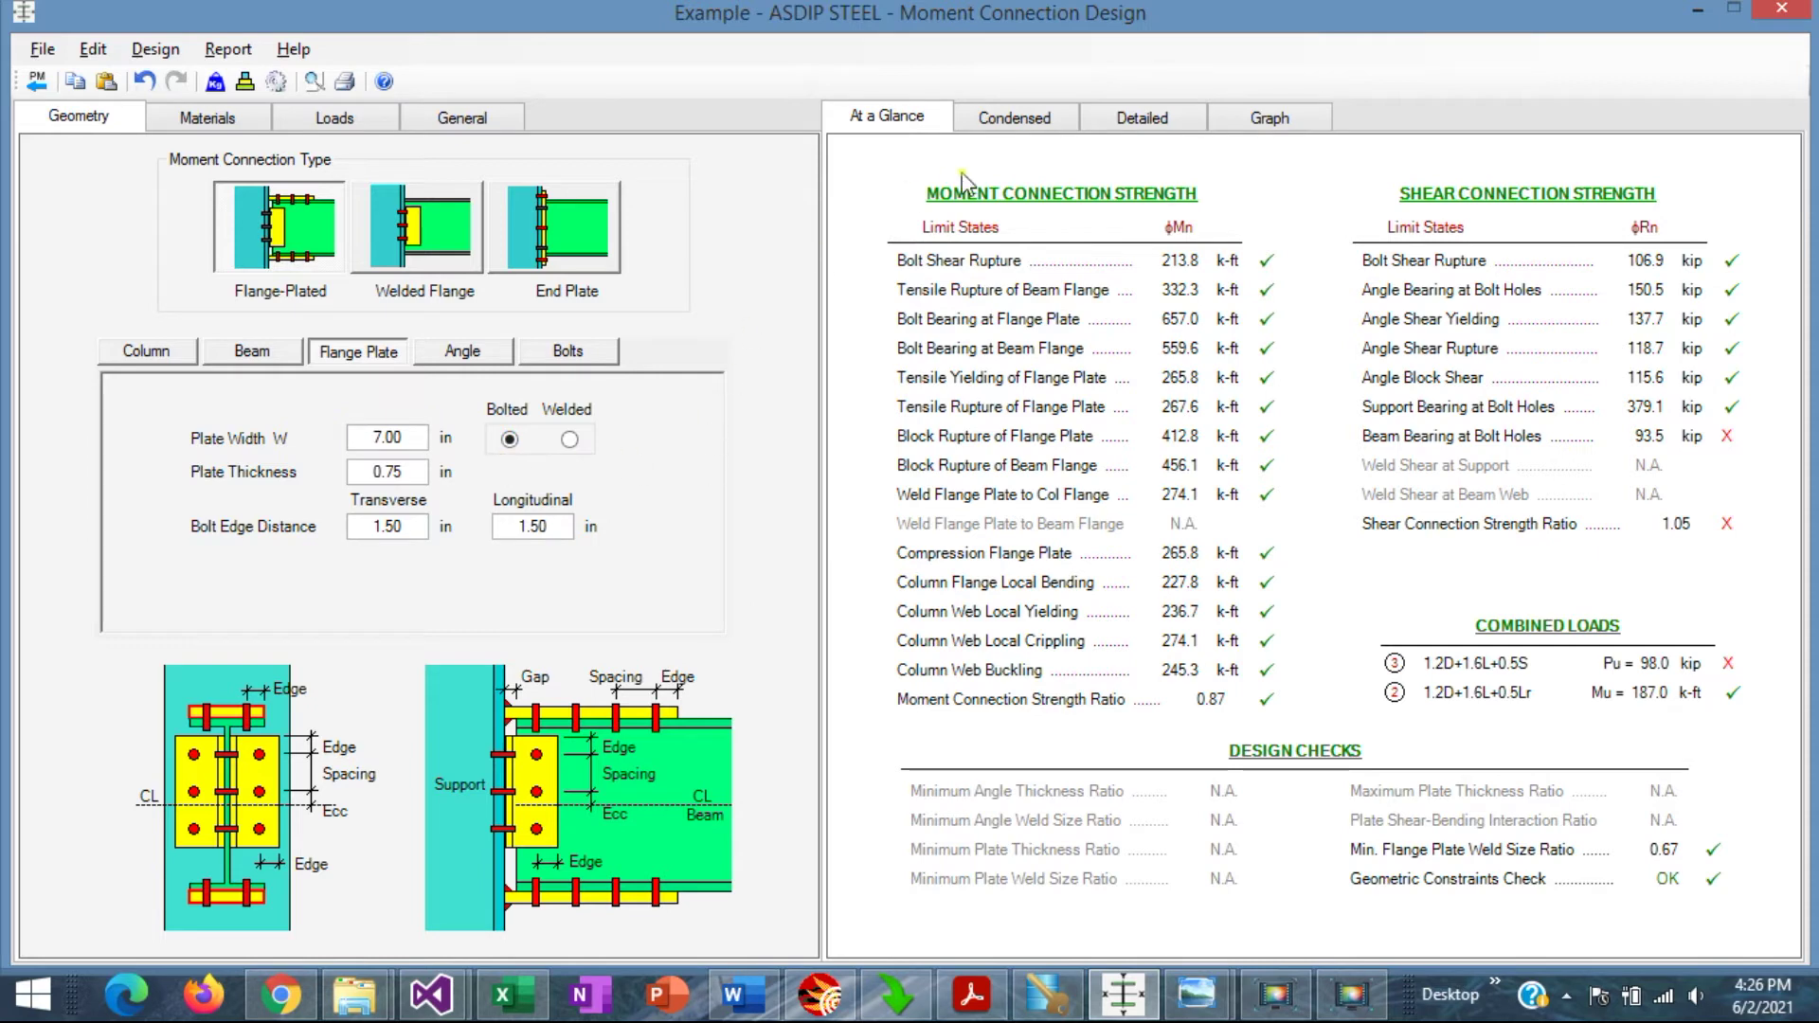
{"action": "left_click", "coordinate": [1271, 117]}
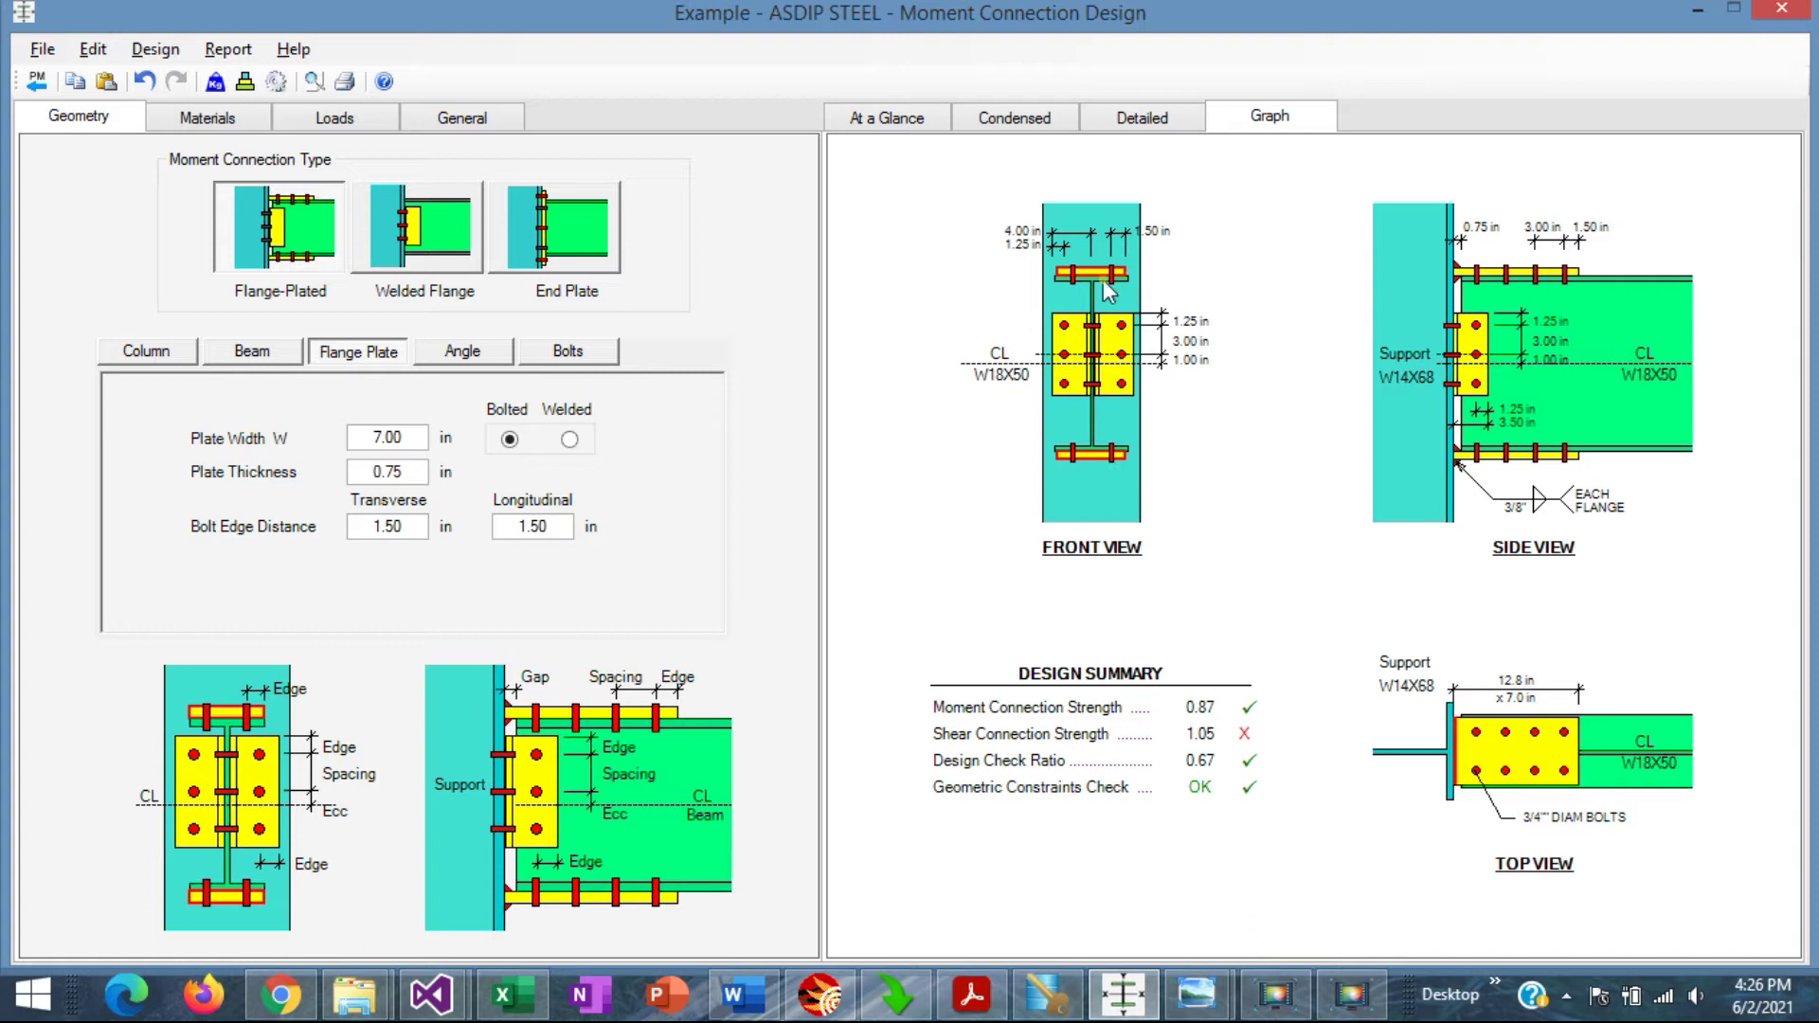
Step: Set the thickness of the shear connection angle to 0.313 in
{"action": "left_click", "coordinate": [464, 353]}
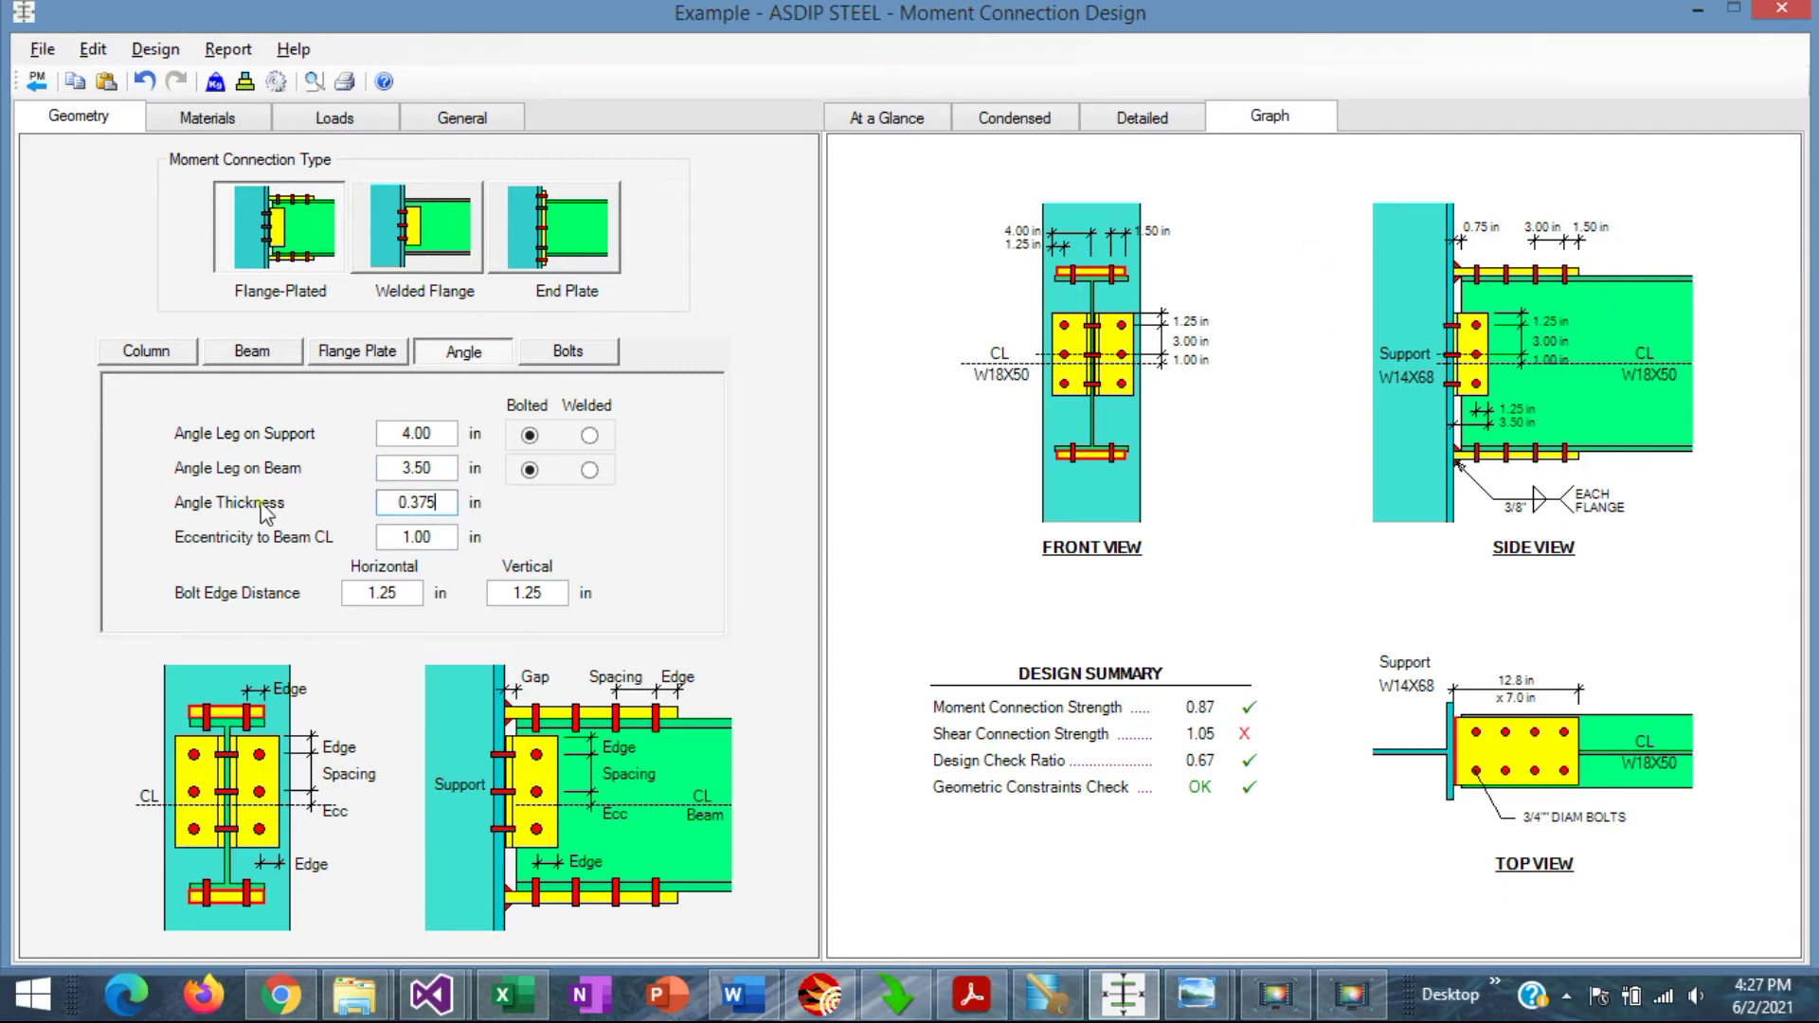
{"action": "left_click", "coordinate": [442, 503]}
{"action": "double_click", "coordinate": [441, 503]}
{"action": "type", "text": ".31"}
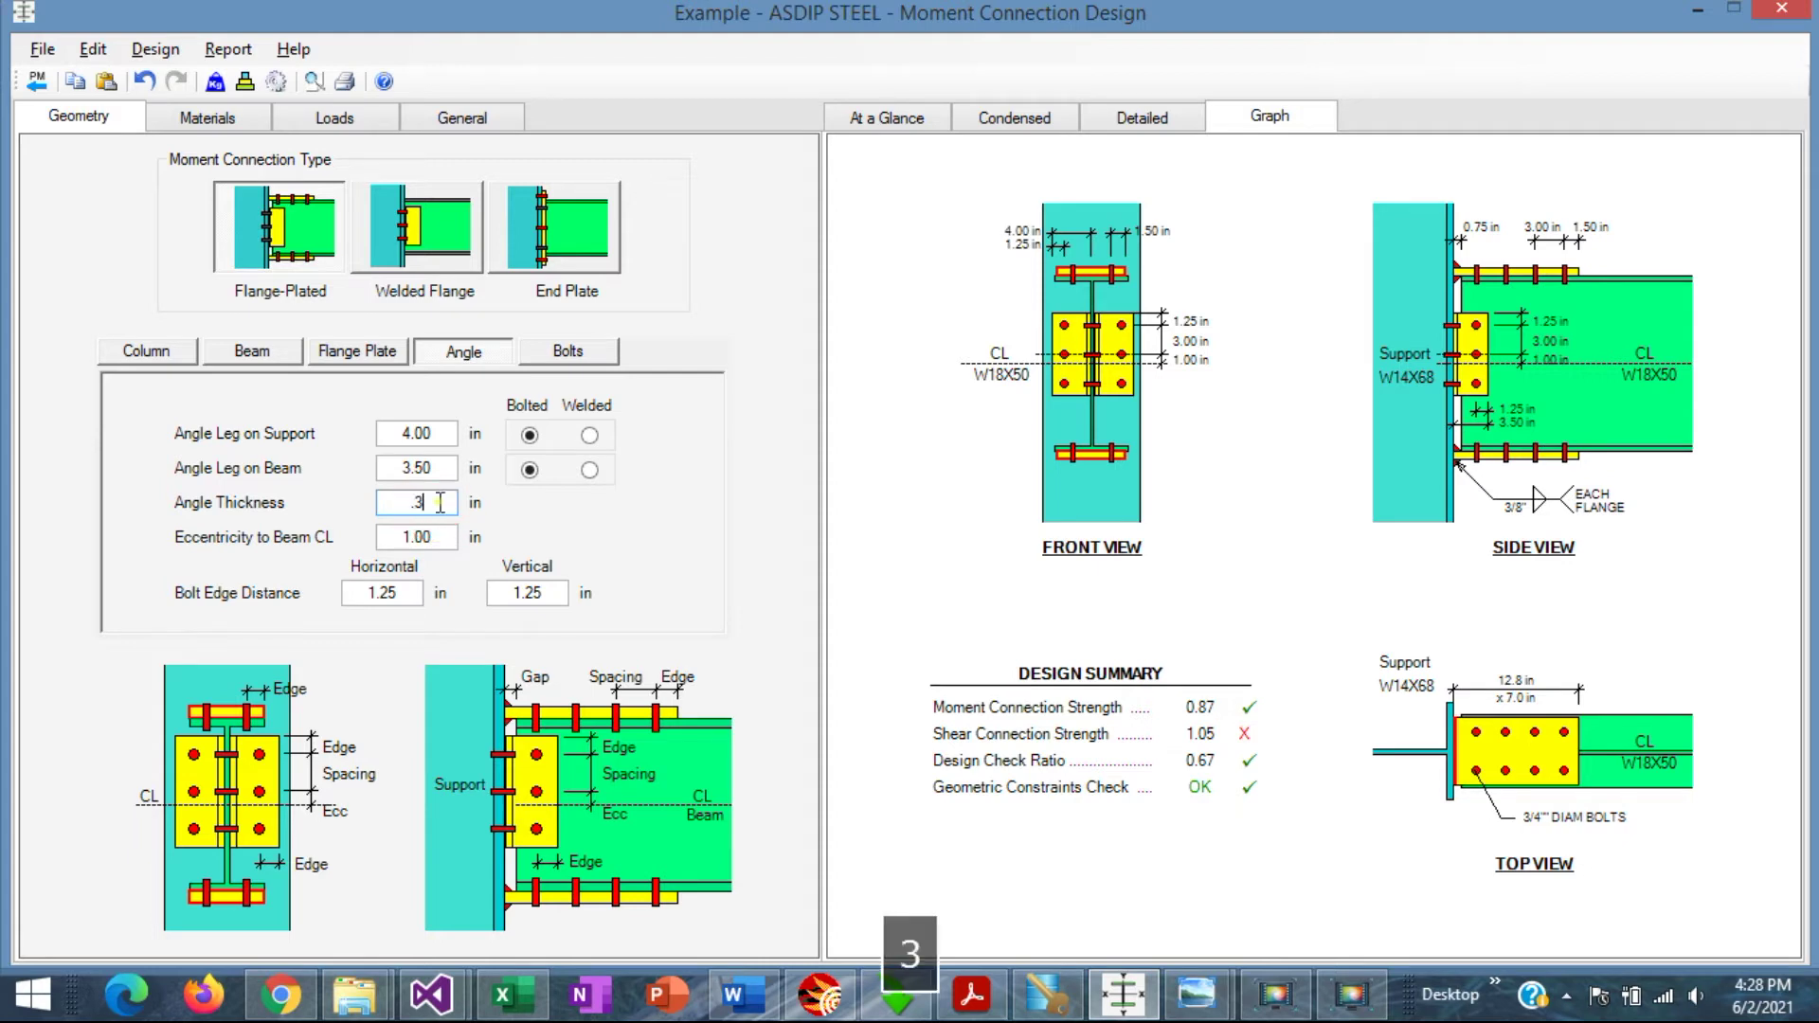
{"action": "type", "text": "3"}
{"action": "key", "text": "Return"}
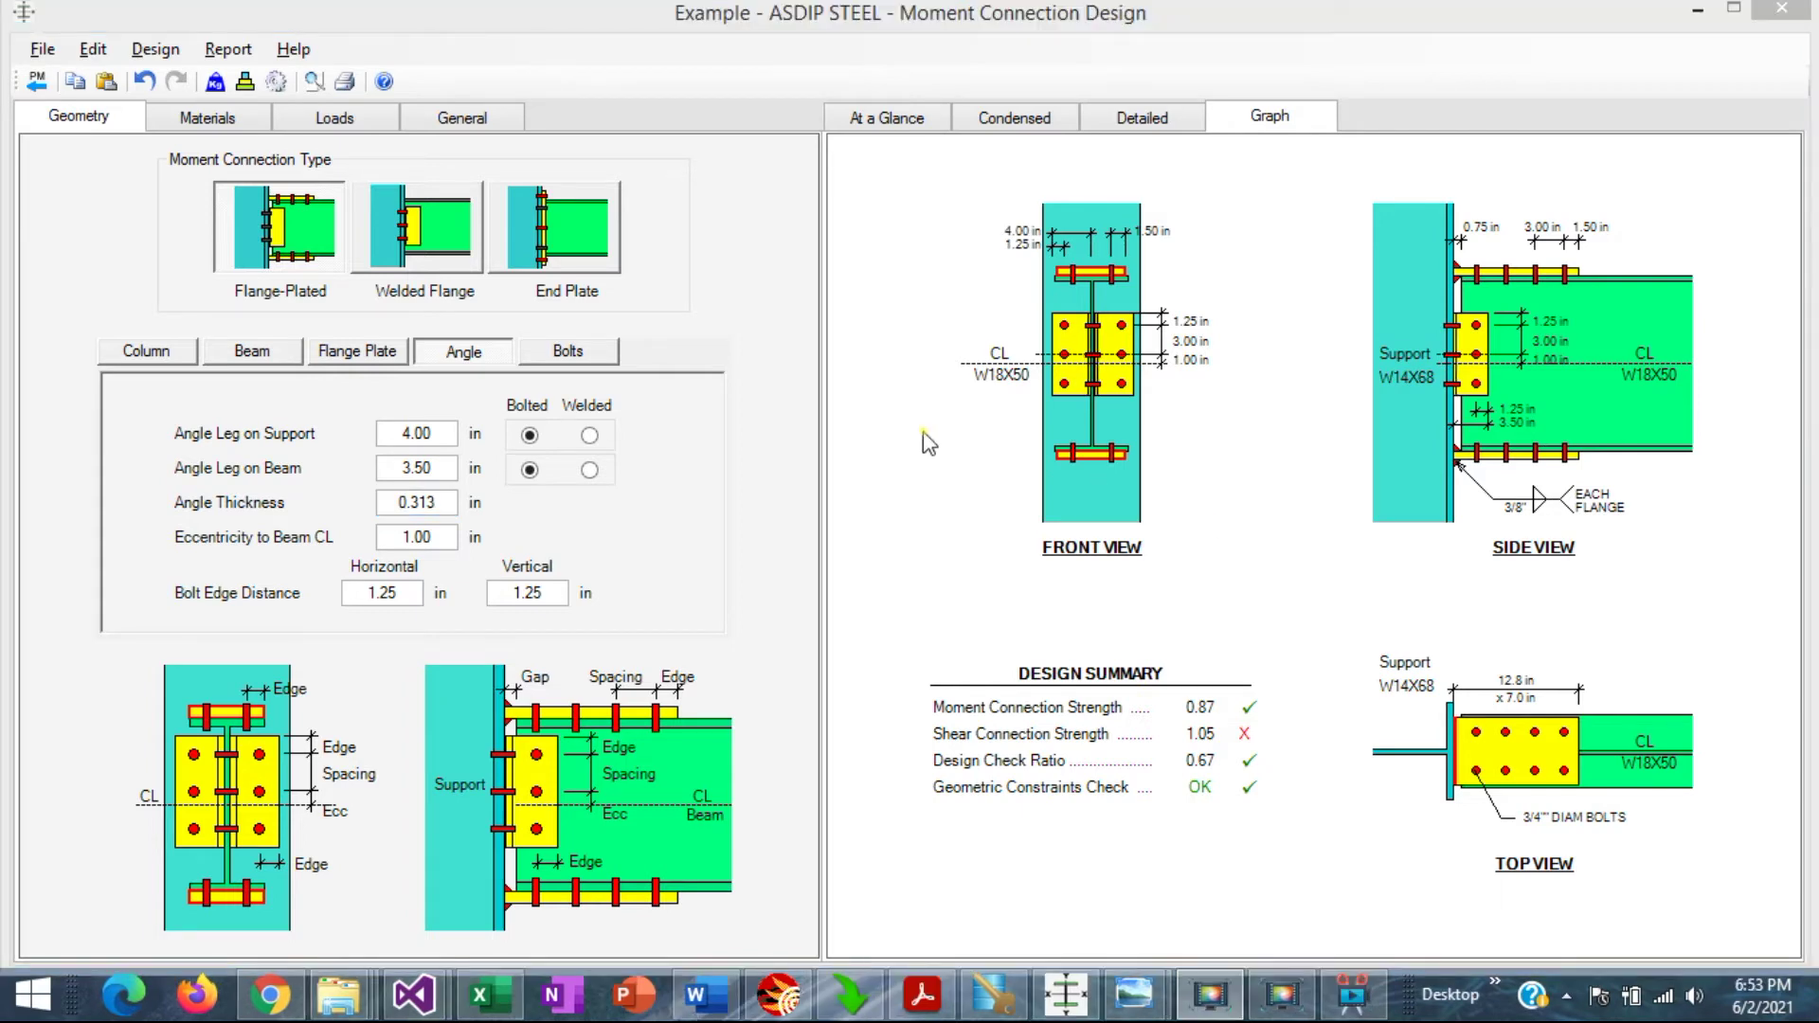
Step: Set the angle's eccentricity to the beam centerline to 0 in
{"action": "left_click", "coordinate": [443, 540]}
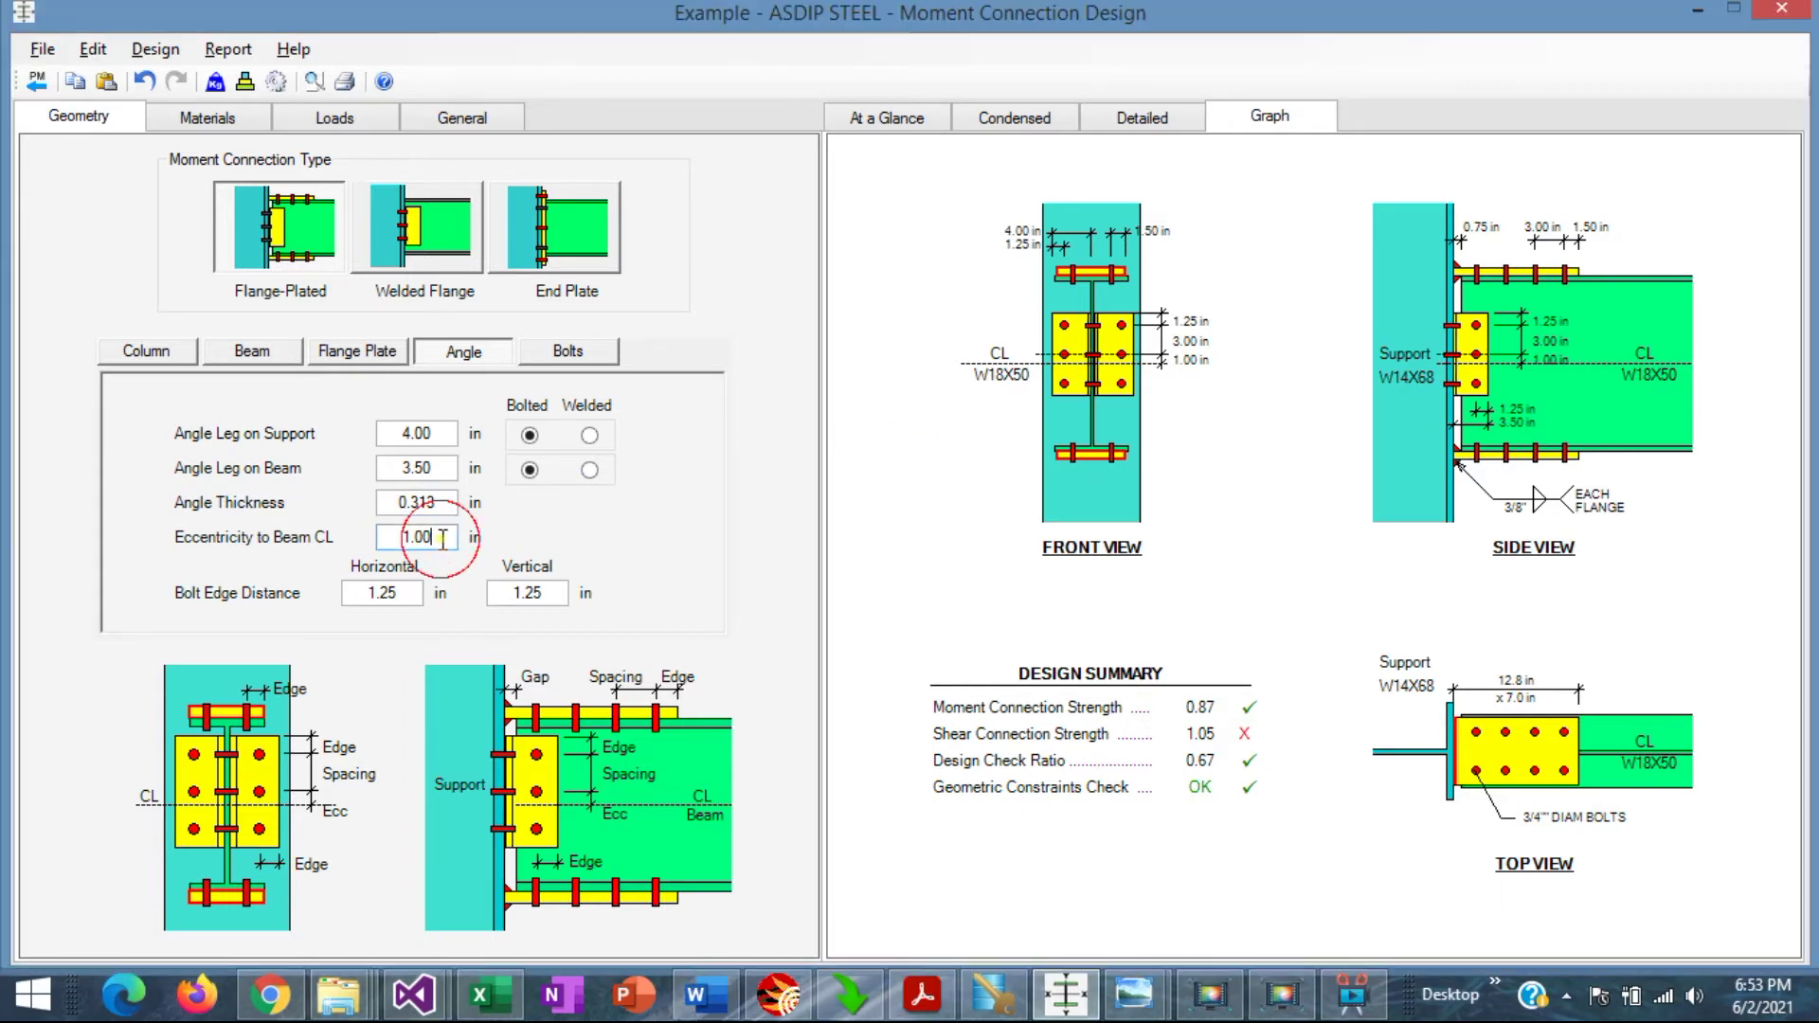
{"action": "left_click", "coordinate": [442, 540]}
{"action": "double_click", "coordinate": [442, 538]}
{"action": "type", "text": "0"}
{"action": "key", "text": "Return"}
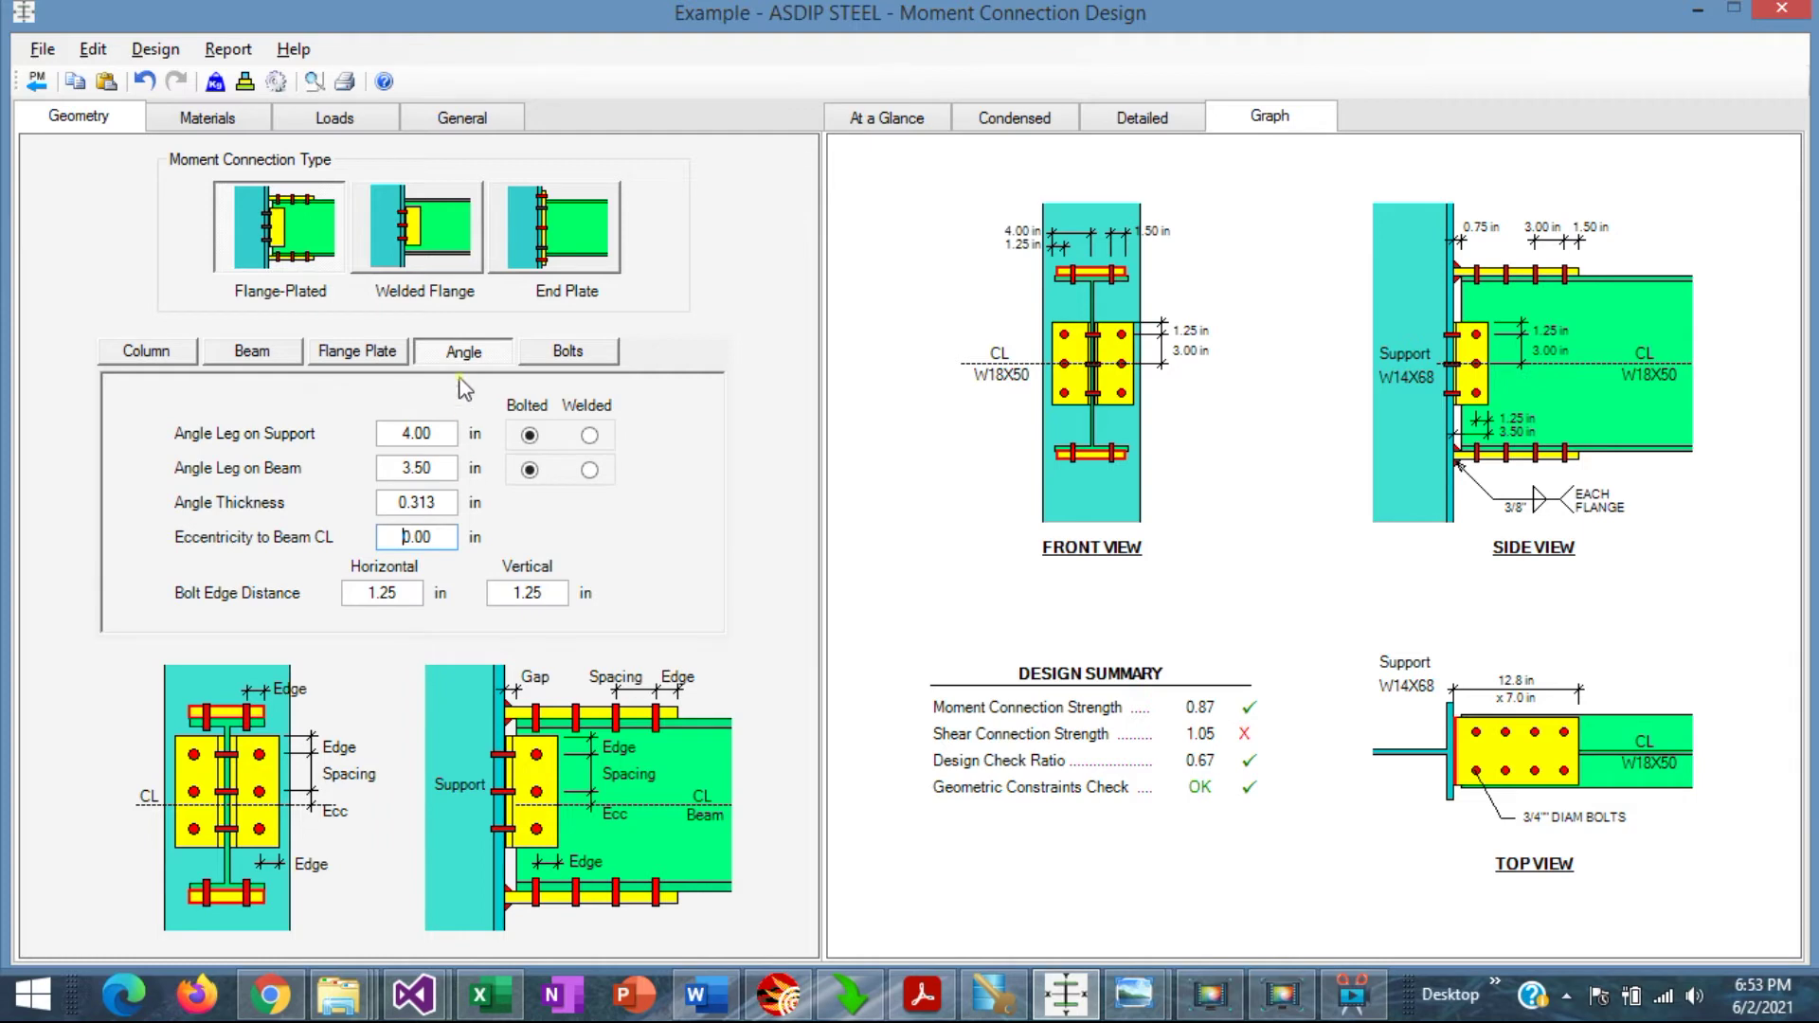
Step: Review the bolt layout, the column, angle, bolt and weld materials, and the at-a-glance limit-state results
{"action": "left_click", "coordinate": [546, 362]}
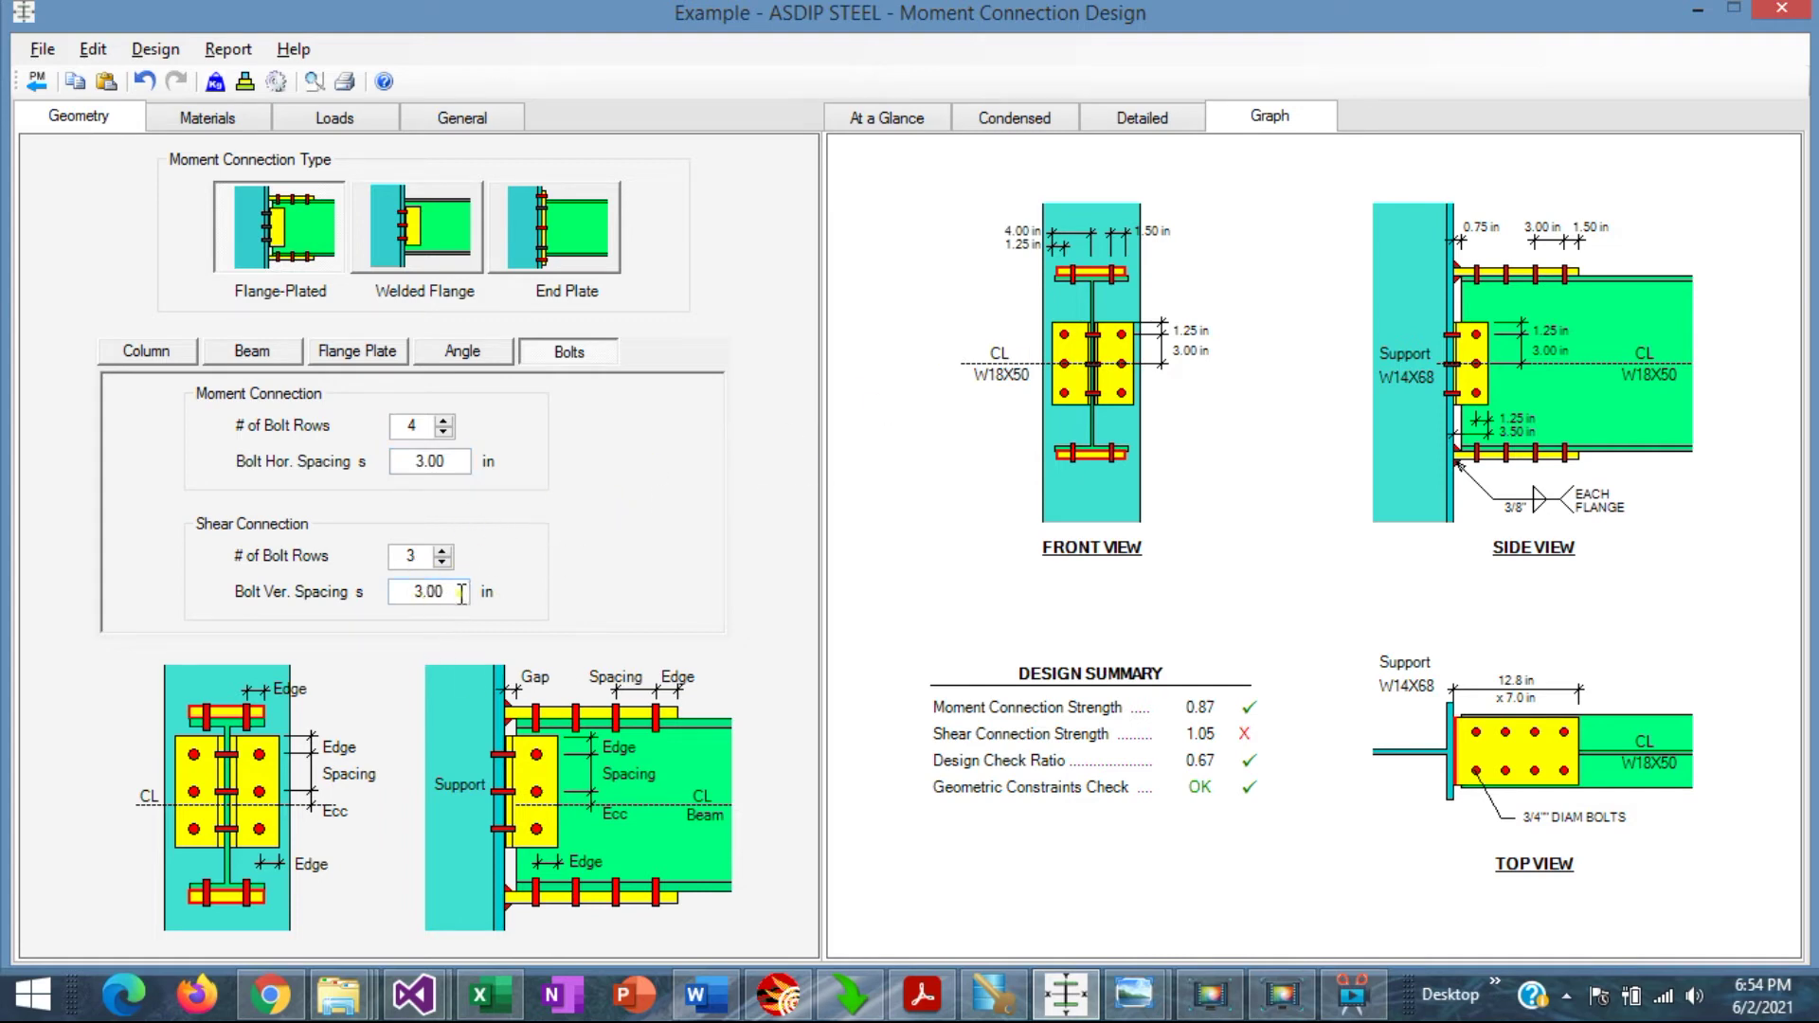
{"action": "left_click", "coordinate": [225, 121]}
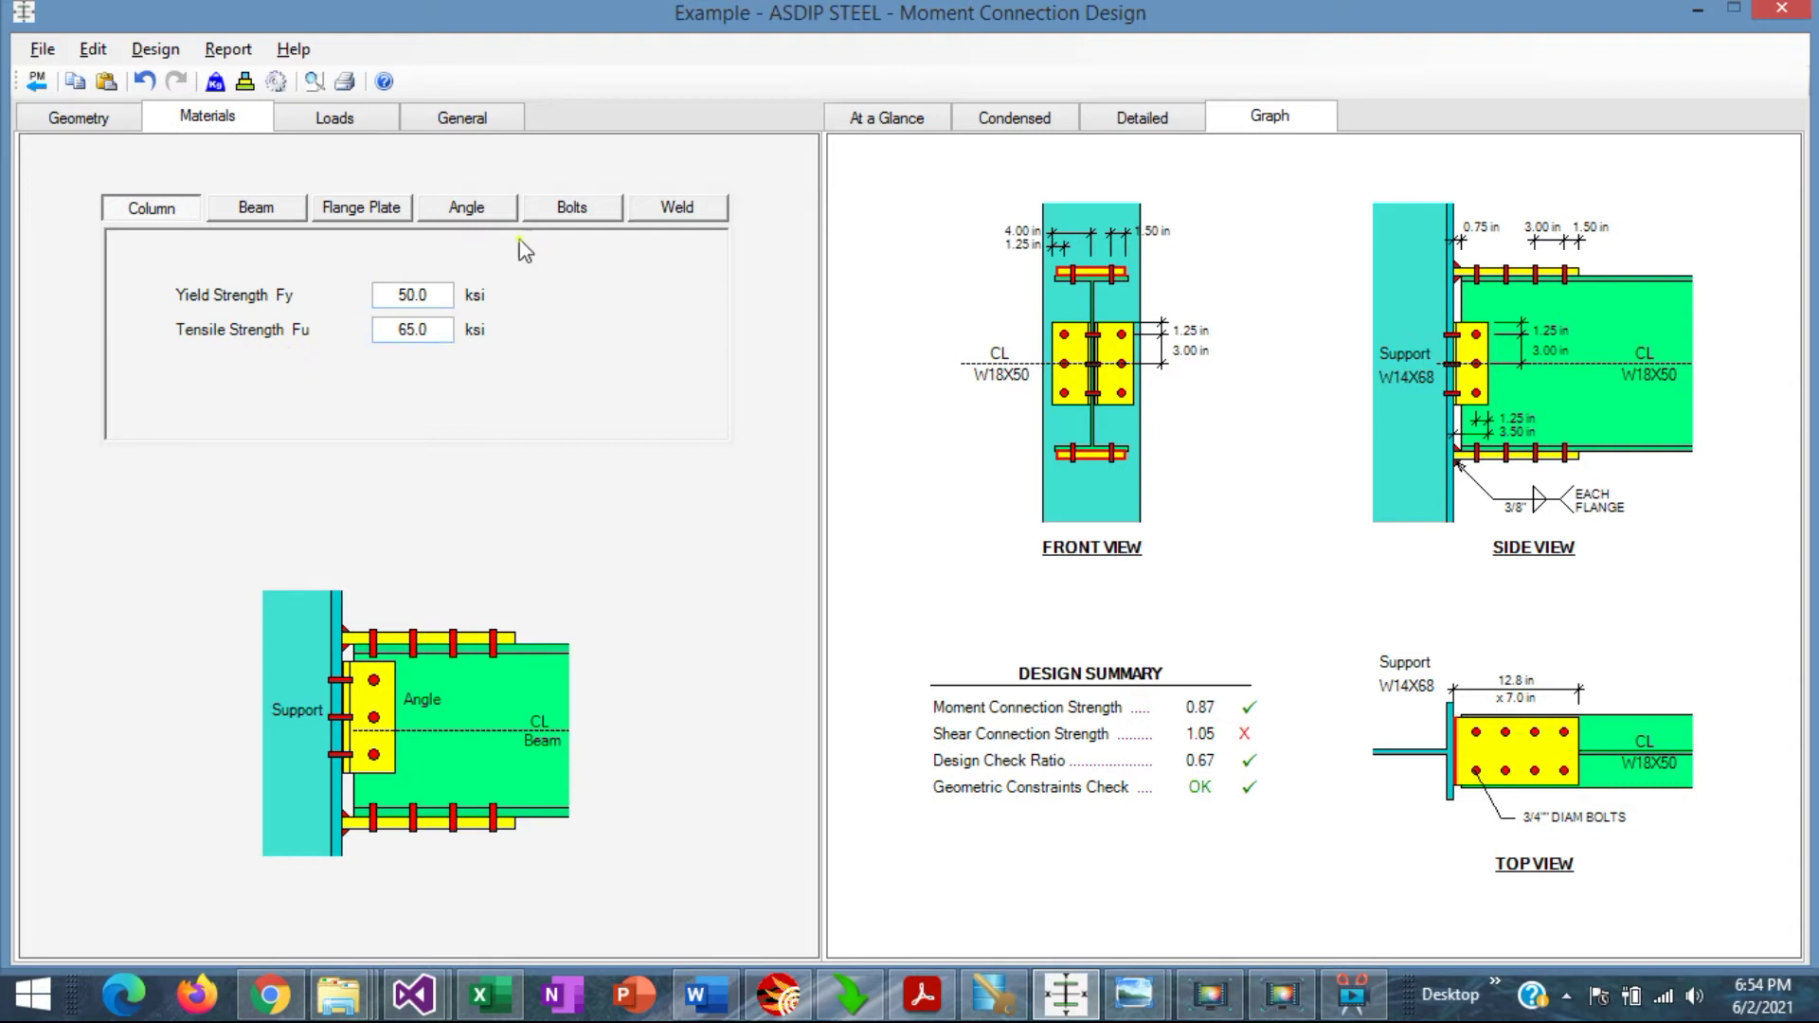
{"action": "left_click", "coordinate": [469, 210]}
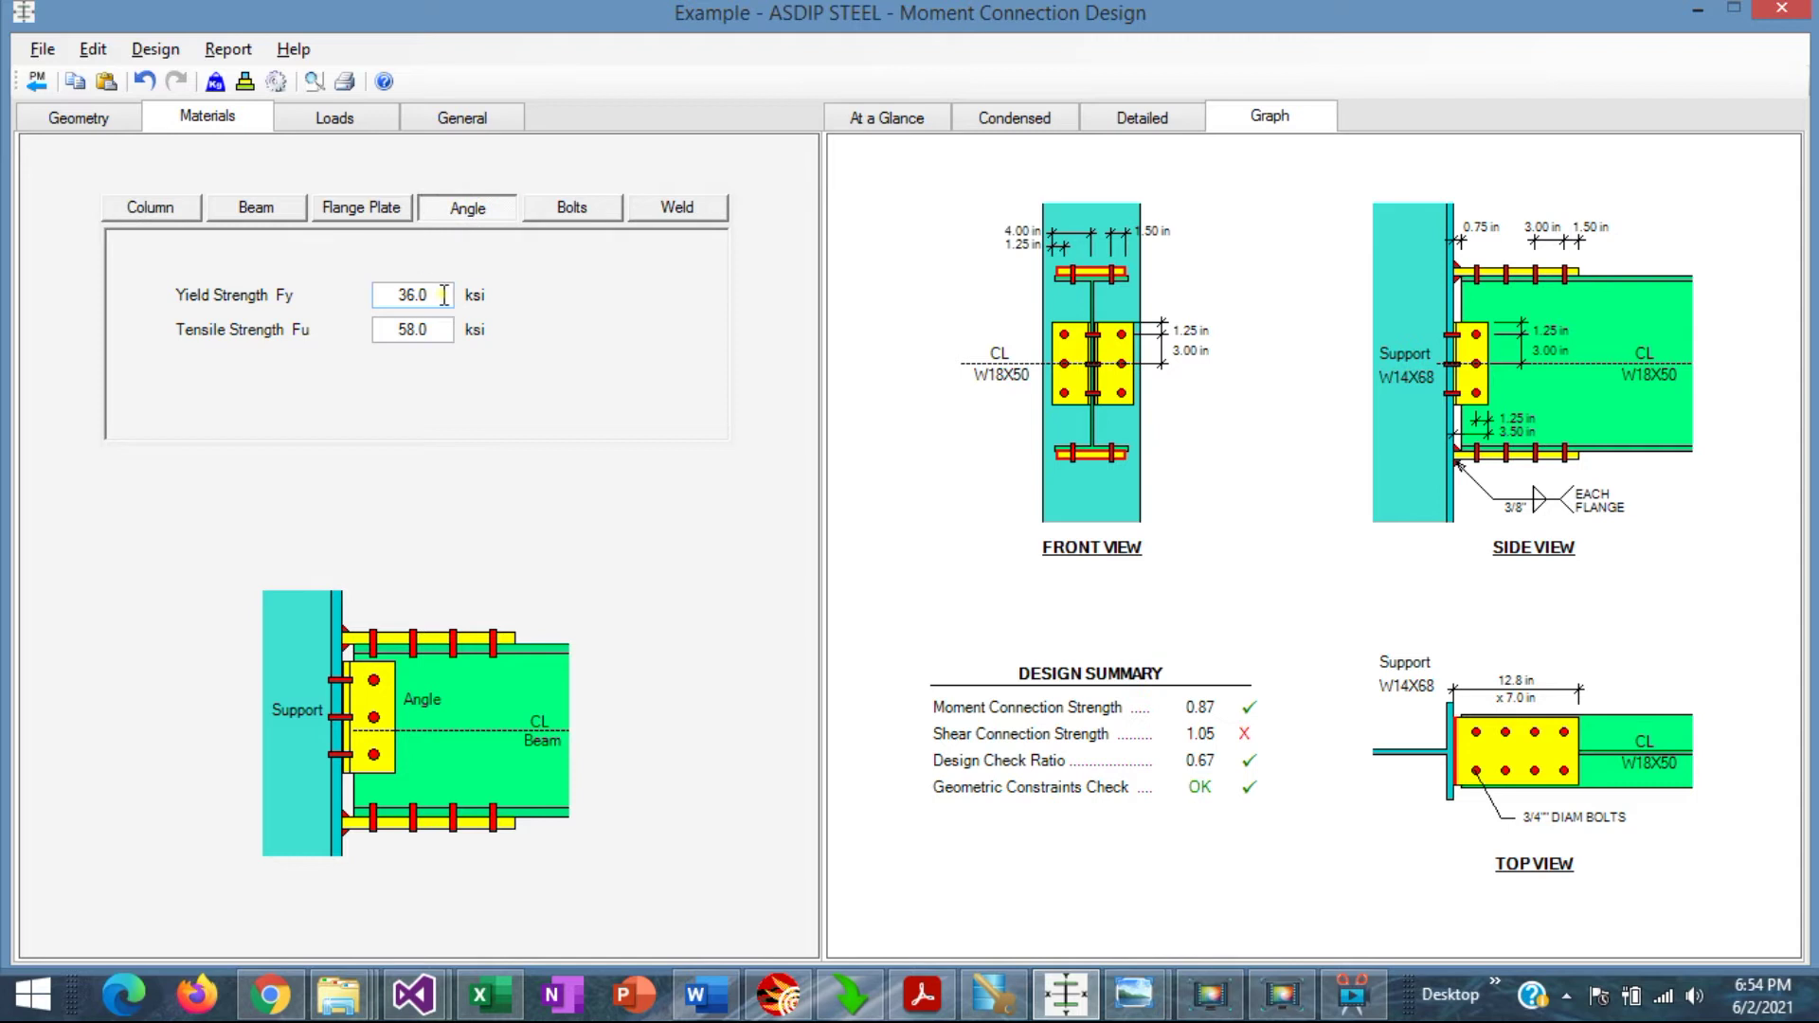
{"action": "left_click", "coordinate": [564, 216]}
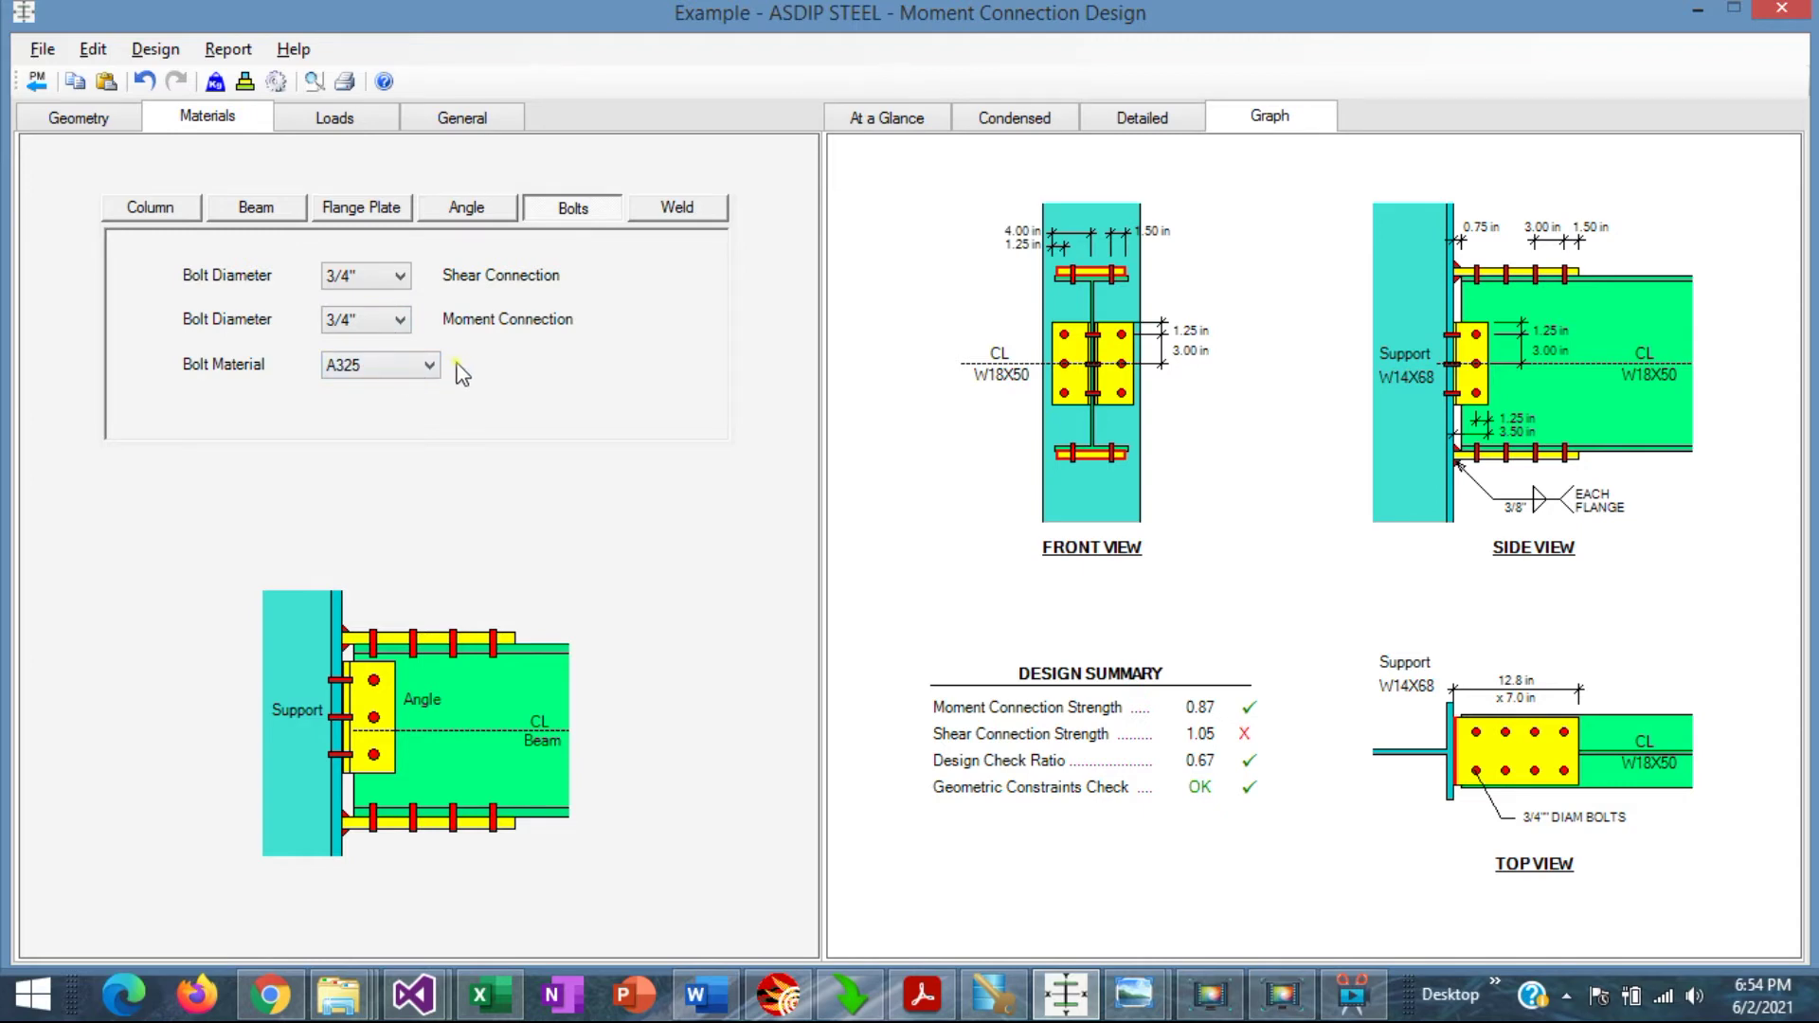
{"action": "left_click", "coordinate": [680, 210]}
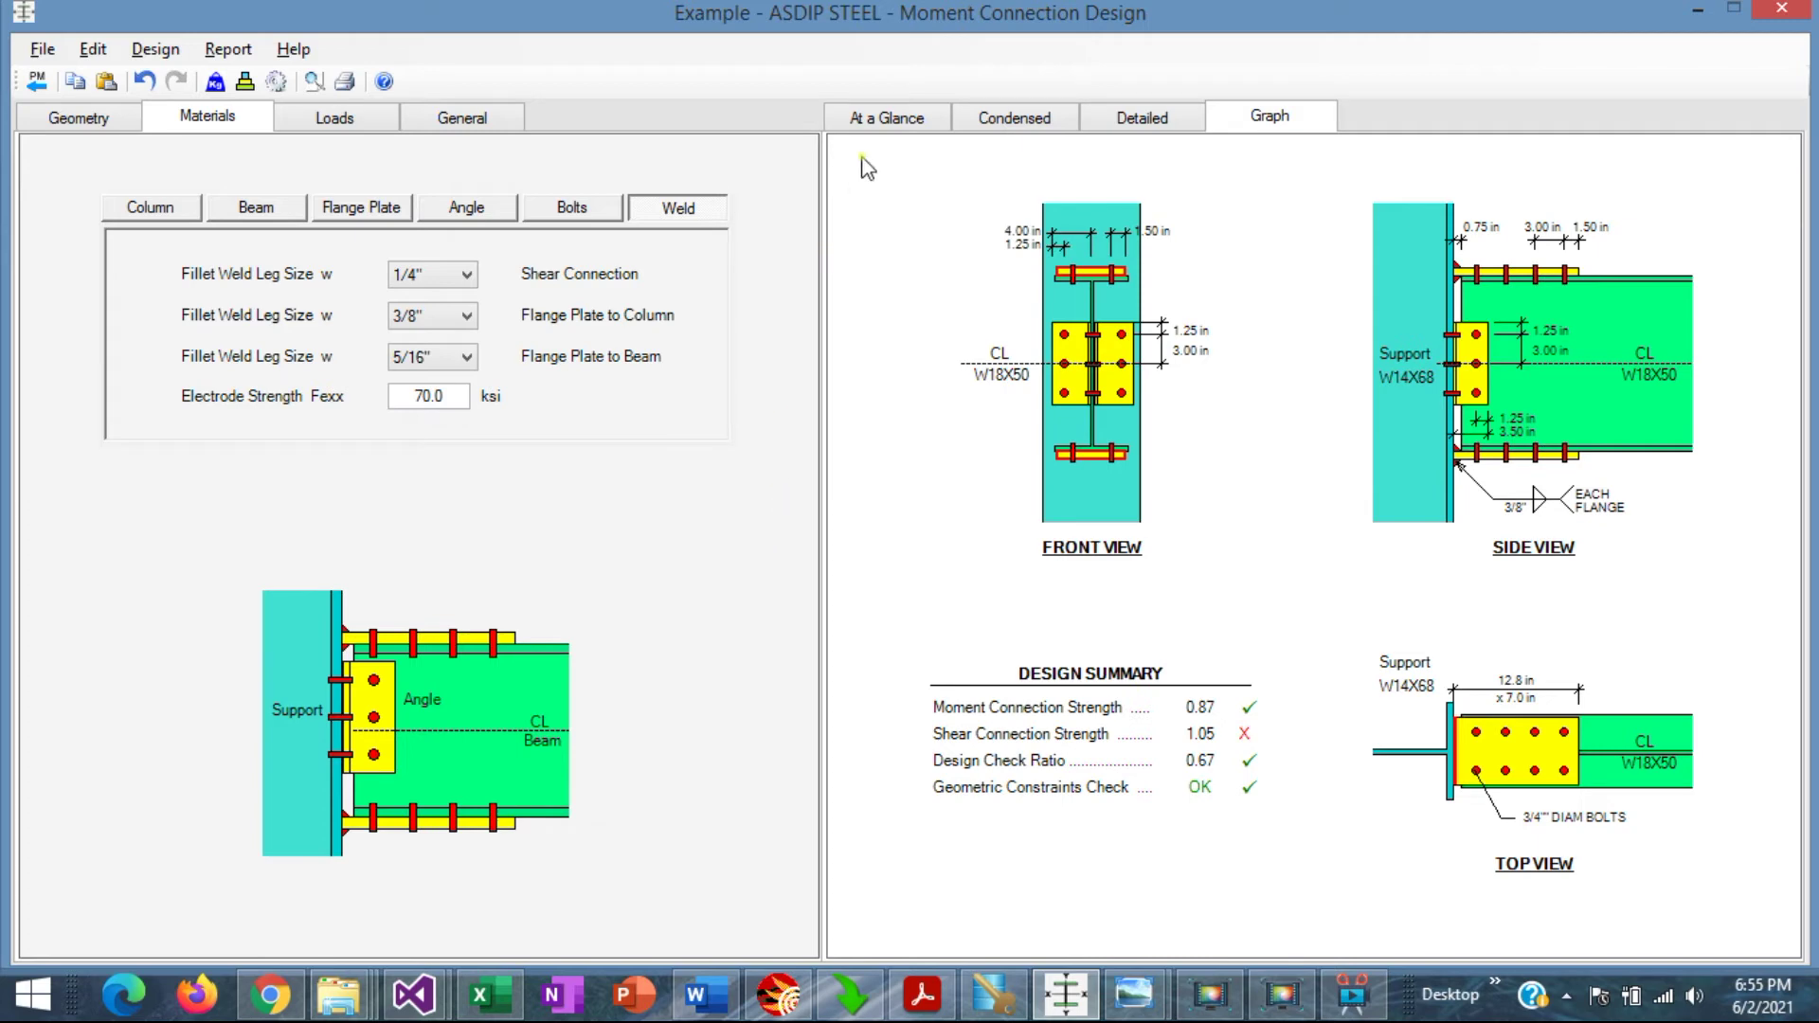
{"action": "left_click", "coordinate": [886, 118]}
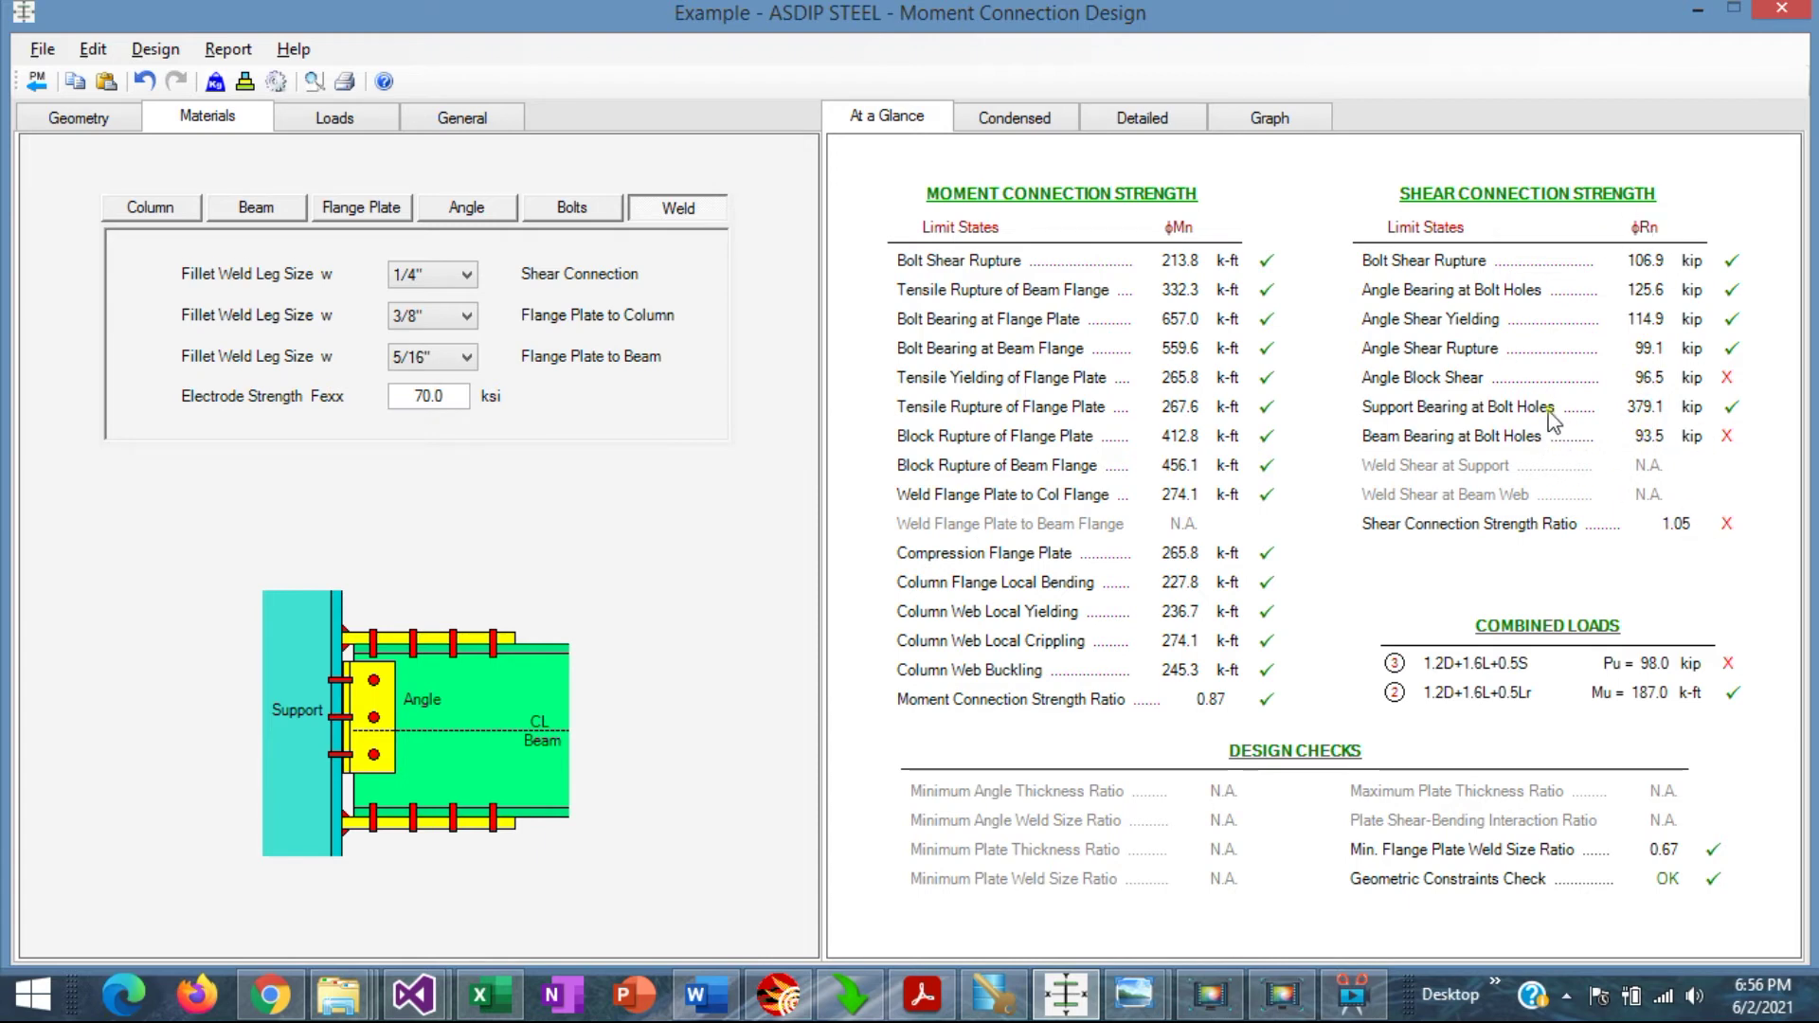
Step: Increase the number of bolt rows in the shear connection to 4
{"action": "left_click", "coordinate": [84, 120]}
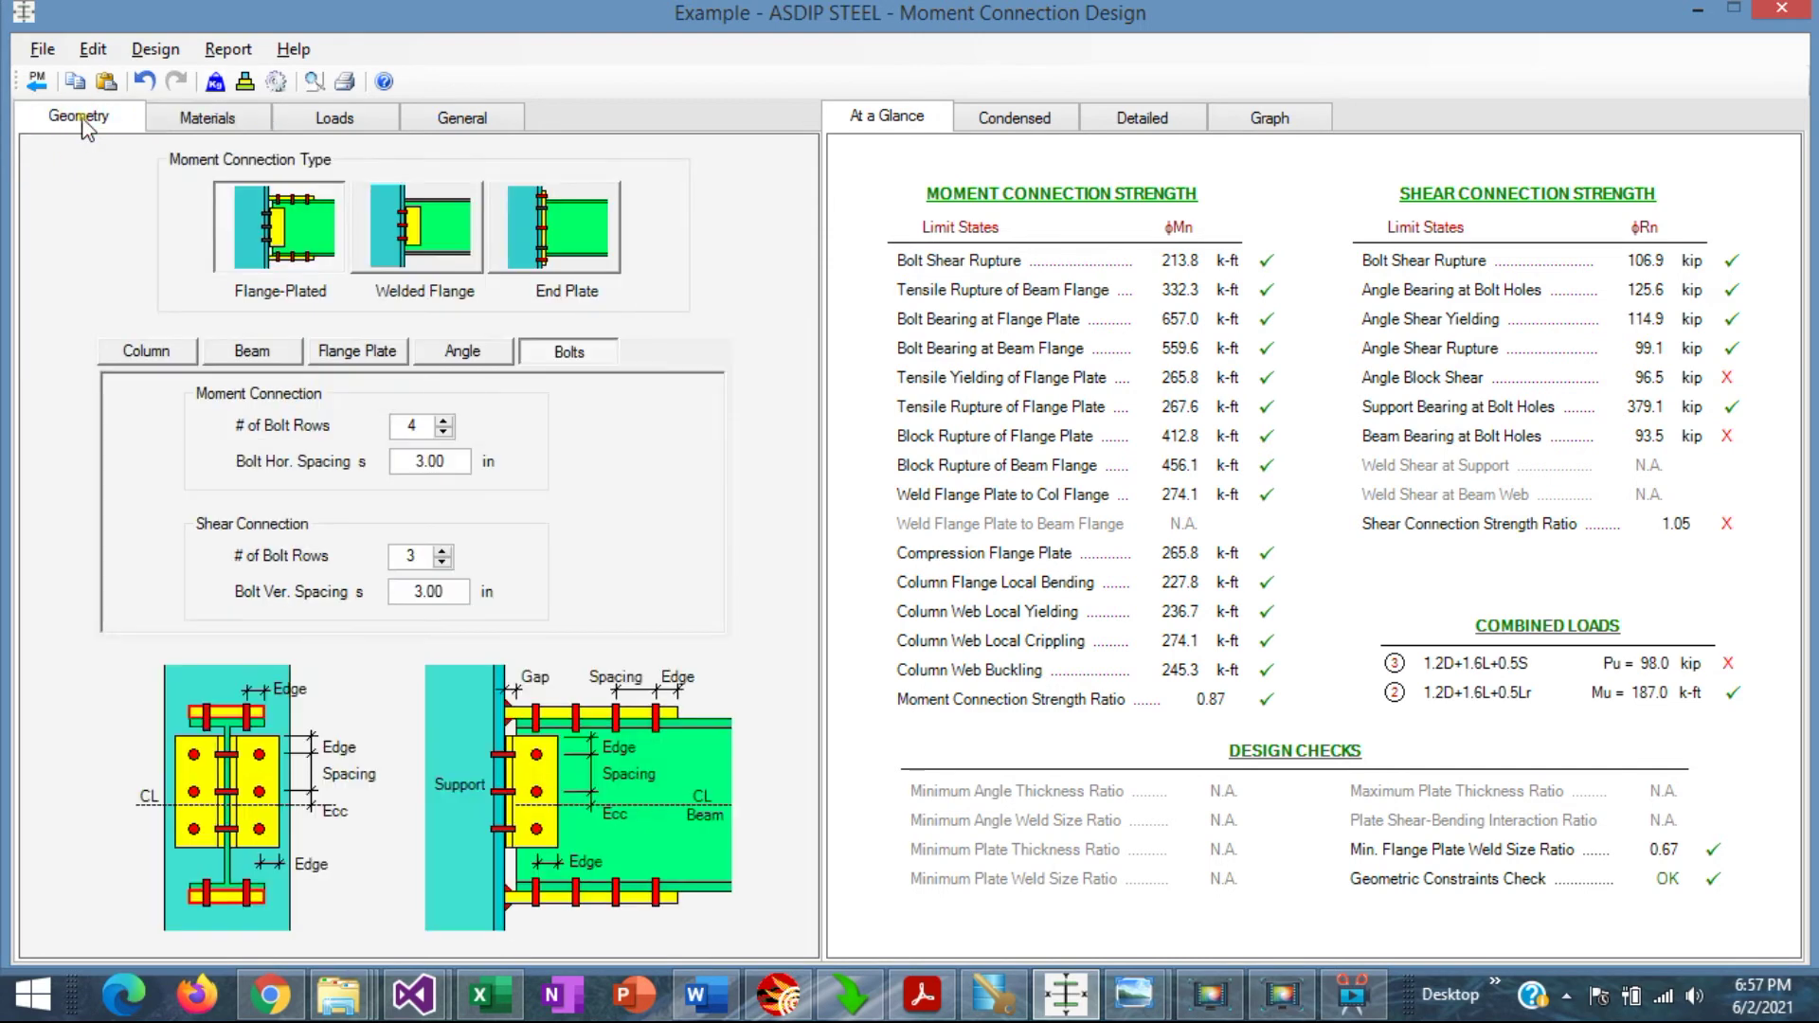
{"action": "left_click", "coordinate": [568, 352]}
{"action": "left_click", "coordinate": [422, 459]}
{"action": "left_click", "coordinate": [442, 550]}
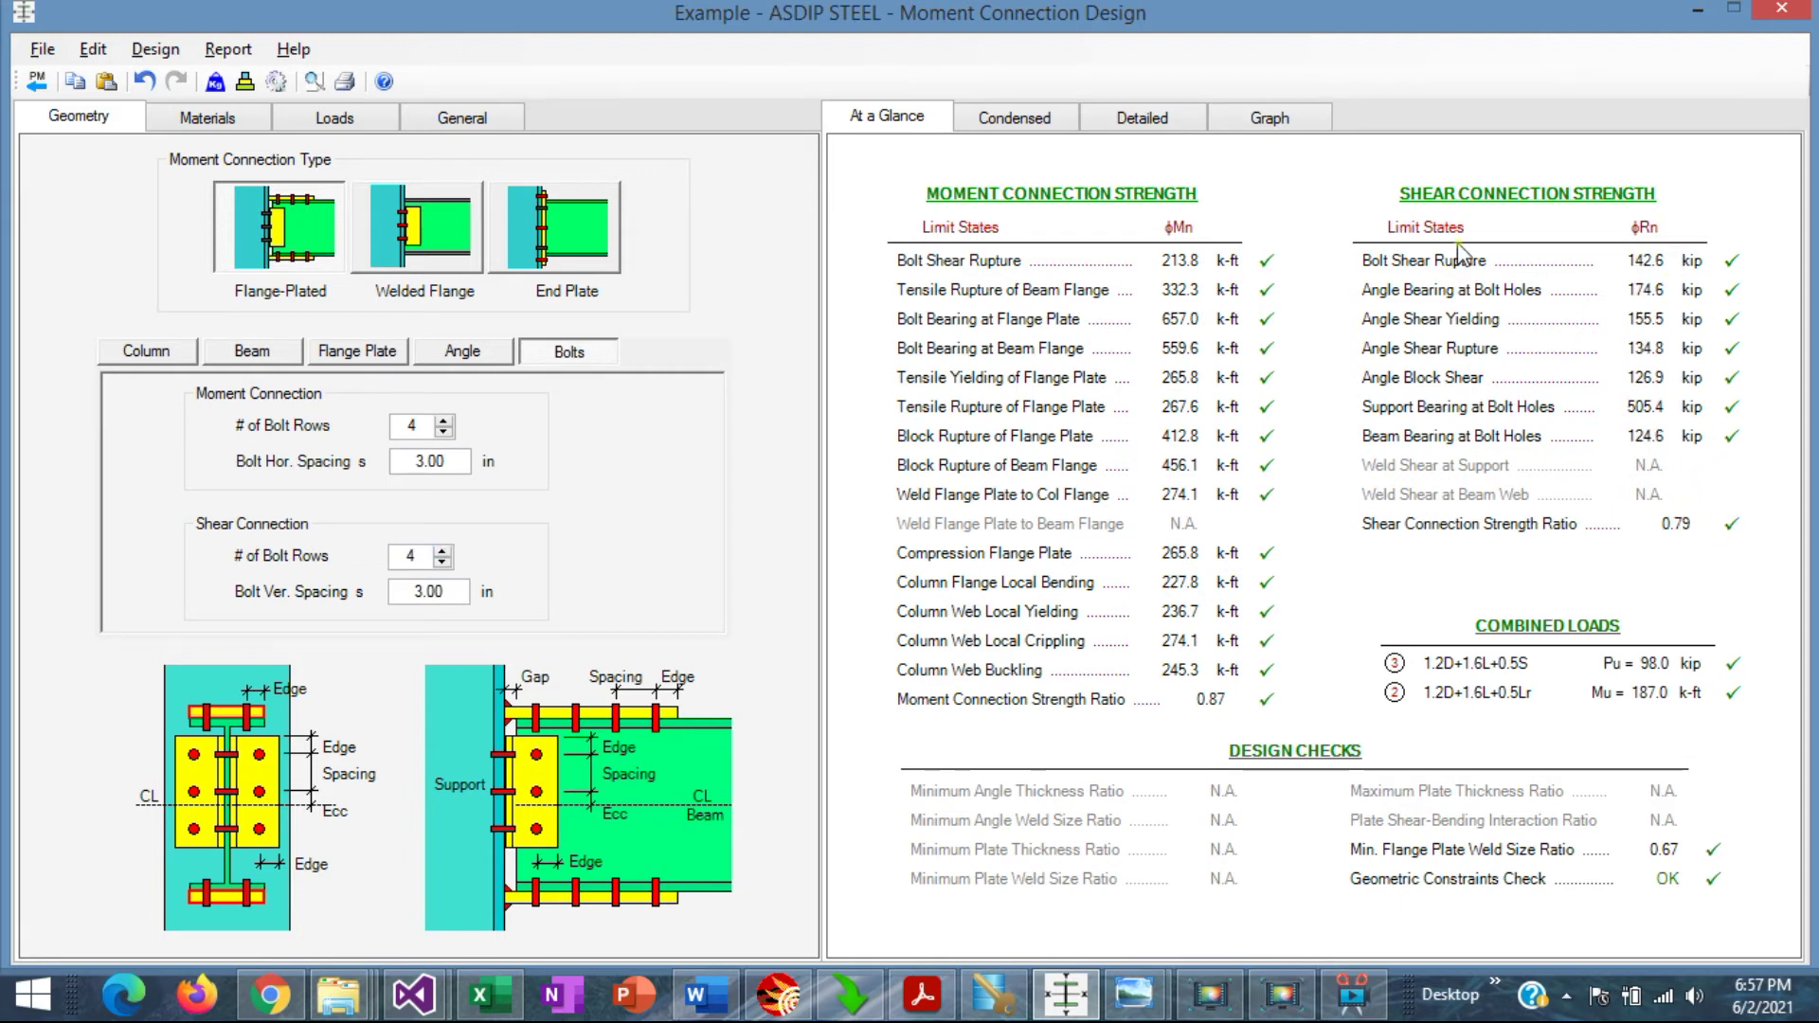
Step: Examine the connection graph, the at-a-glance checks, and the condensed shear and moment strength results with the governing limit states
{"action": "left_click", "coordinate": [1279, 123]}
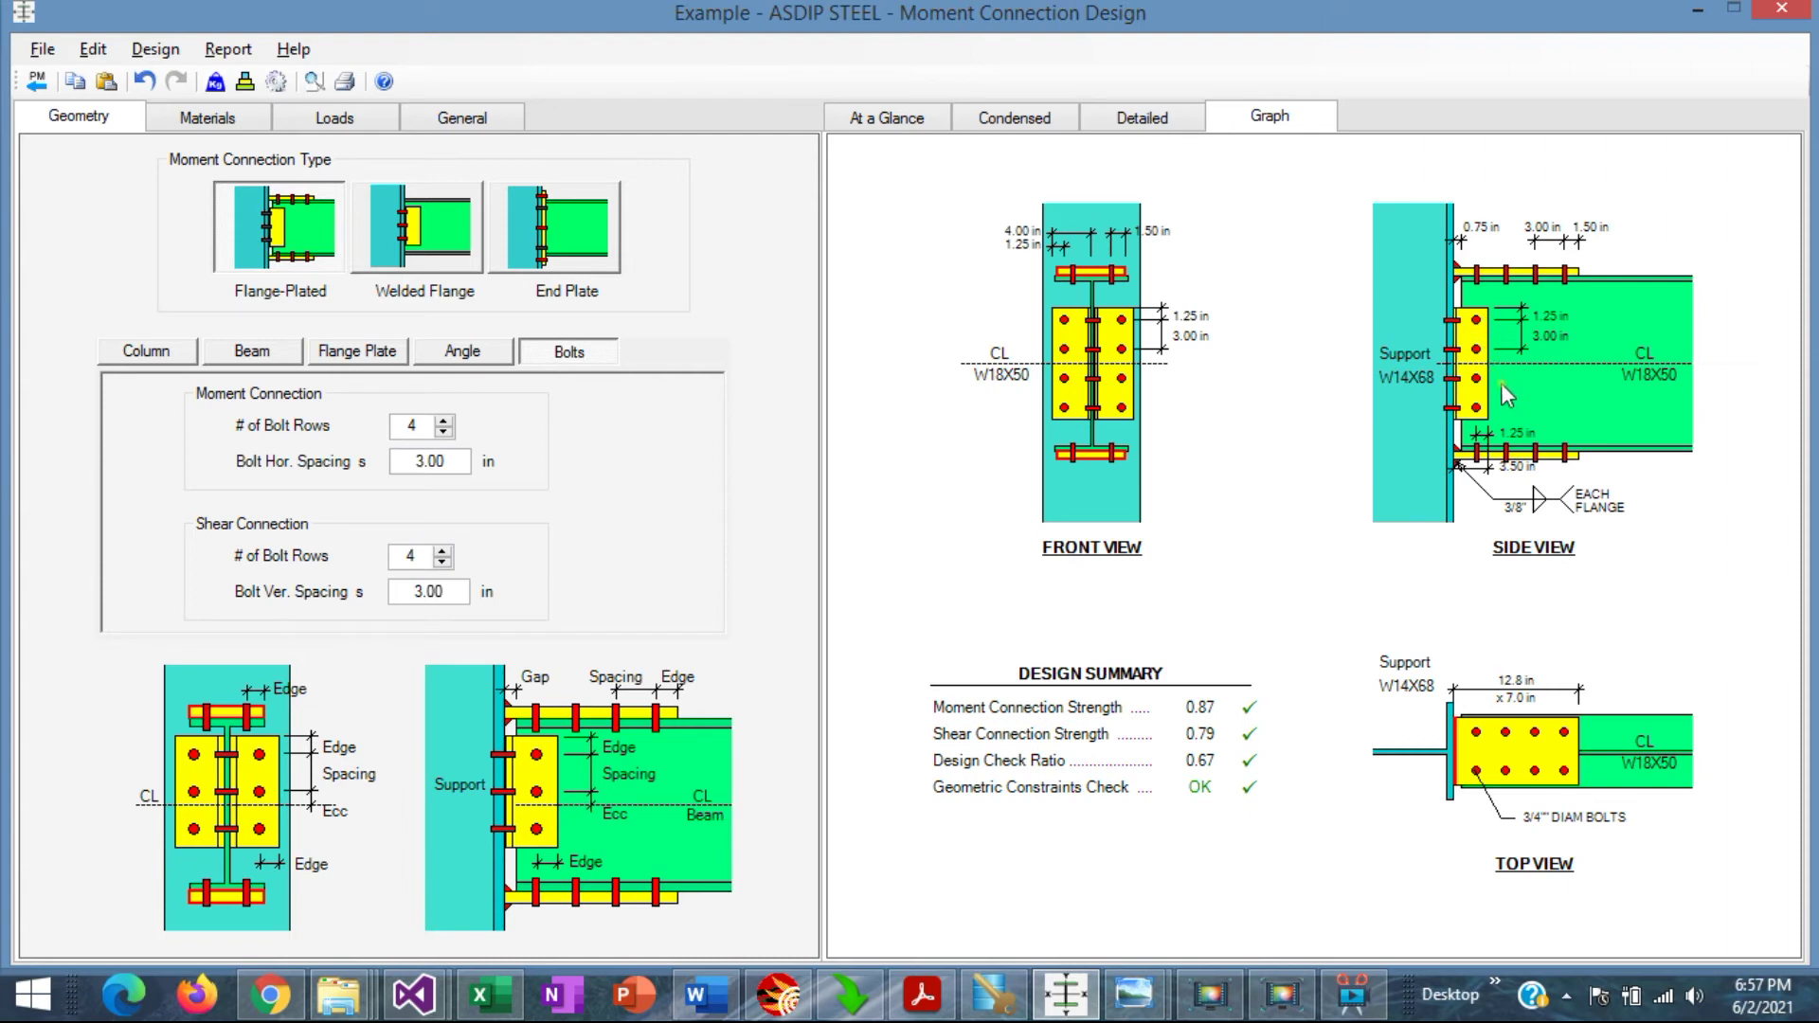
{"action": "left_click", "coordinate": [888, 121]}
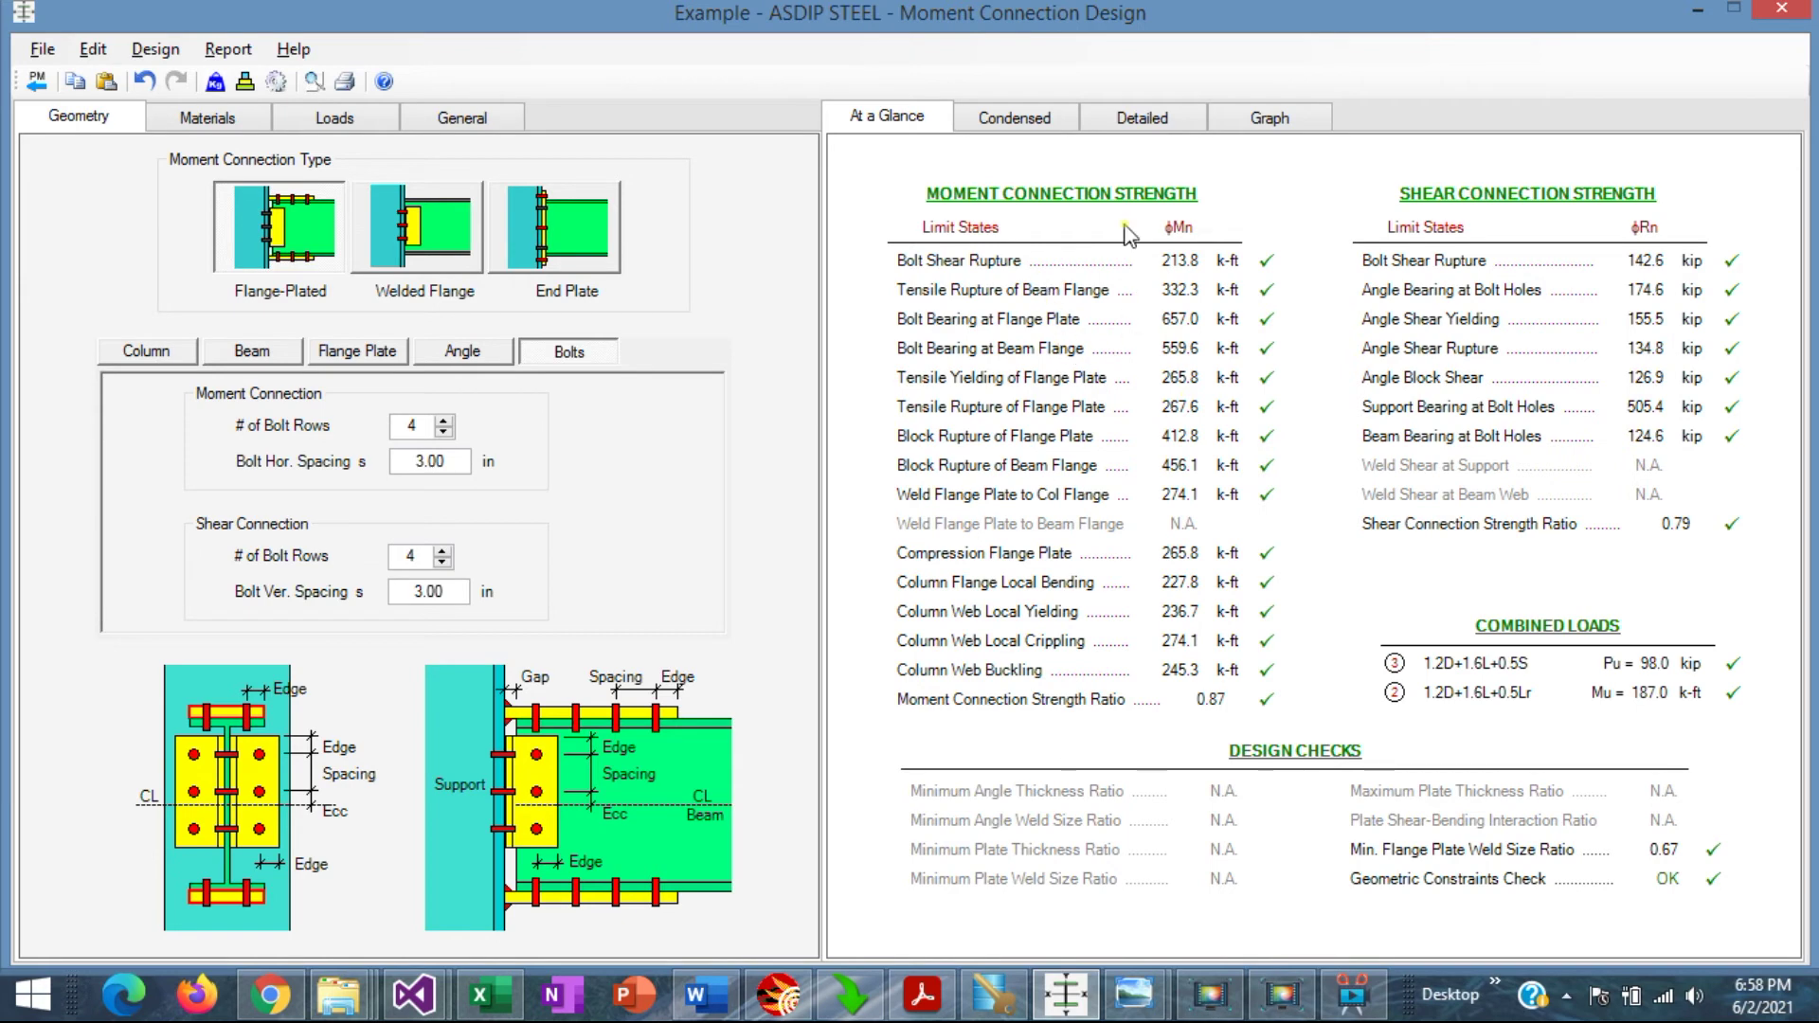
{"action": "left_click", "coordinate": [1022, 120]}
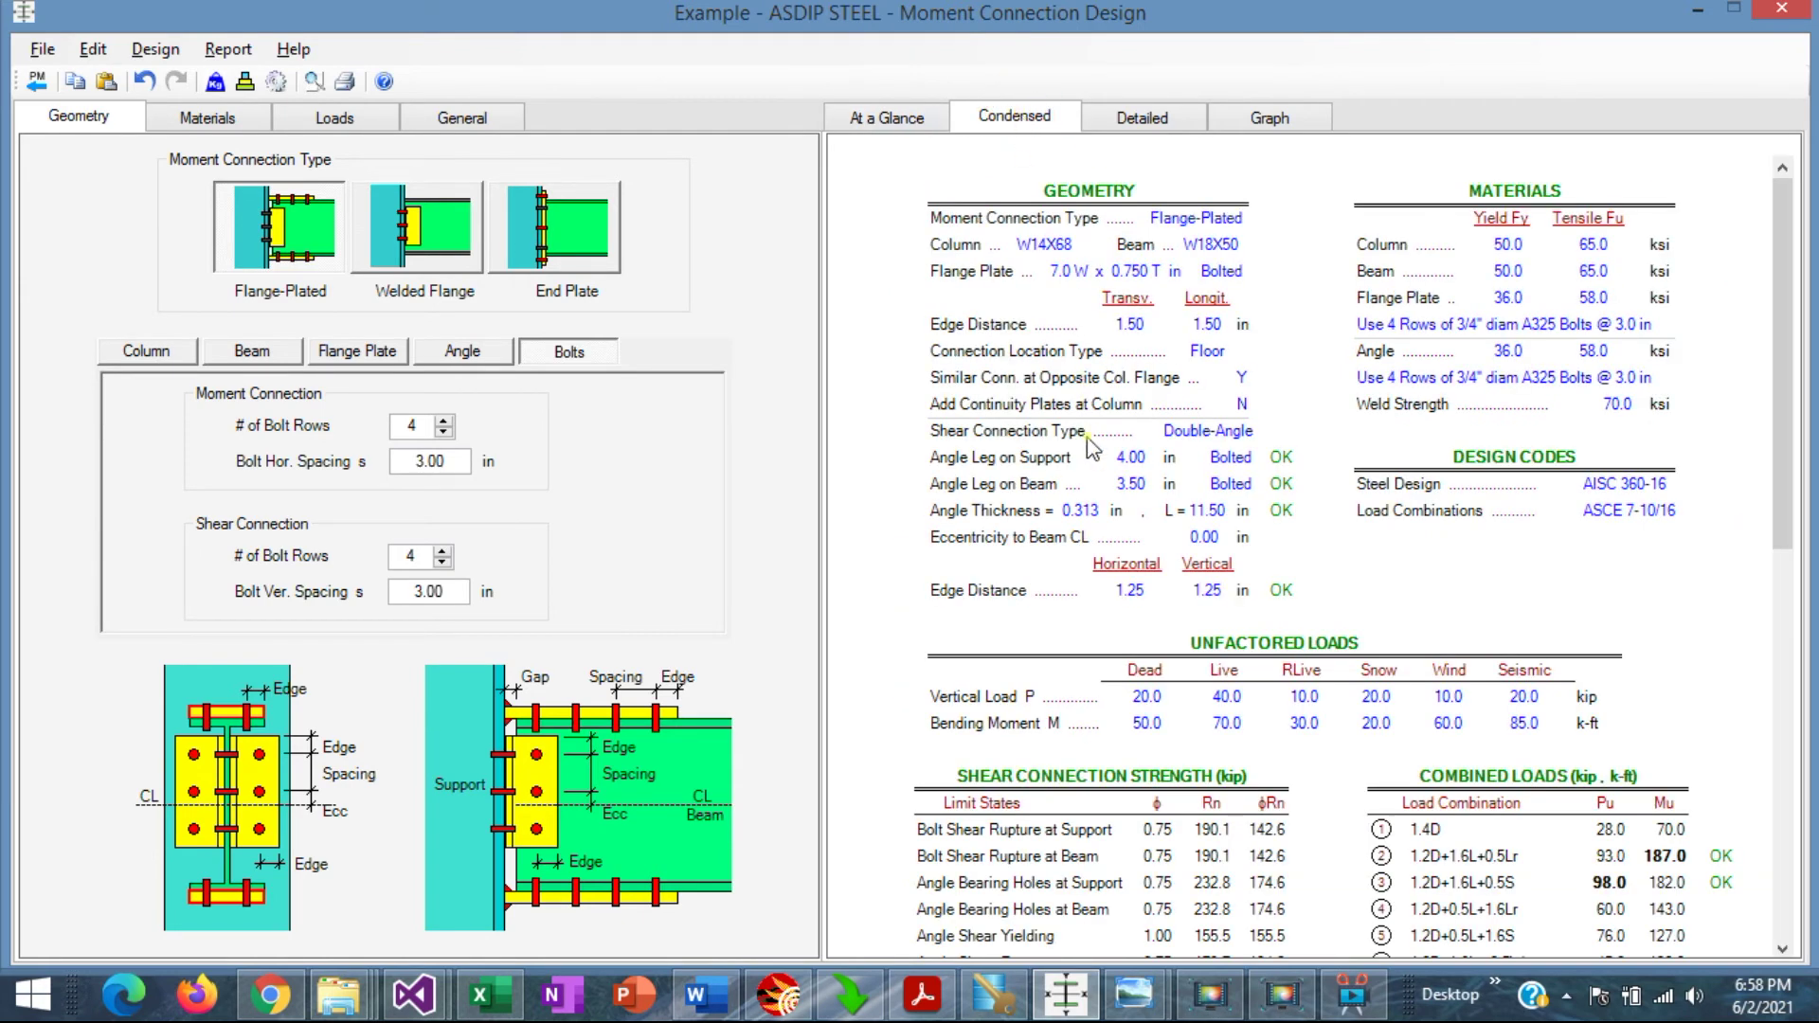
{"action": "scroll", "coordinate": [1091, 447], "scroll_direction": "down", "scroll_amount": 10}
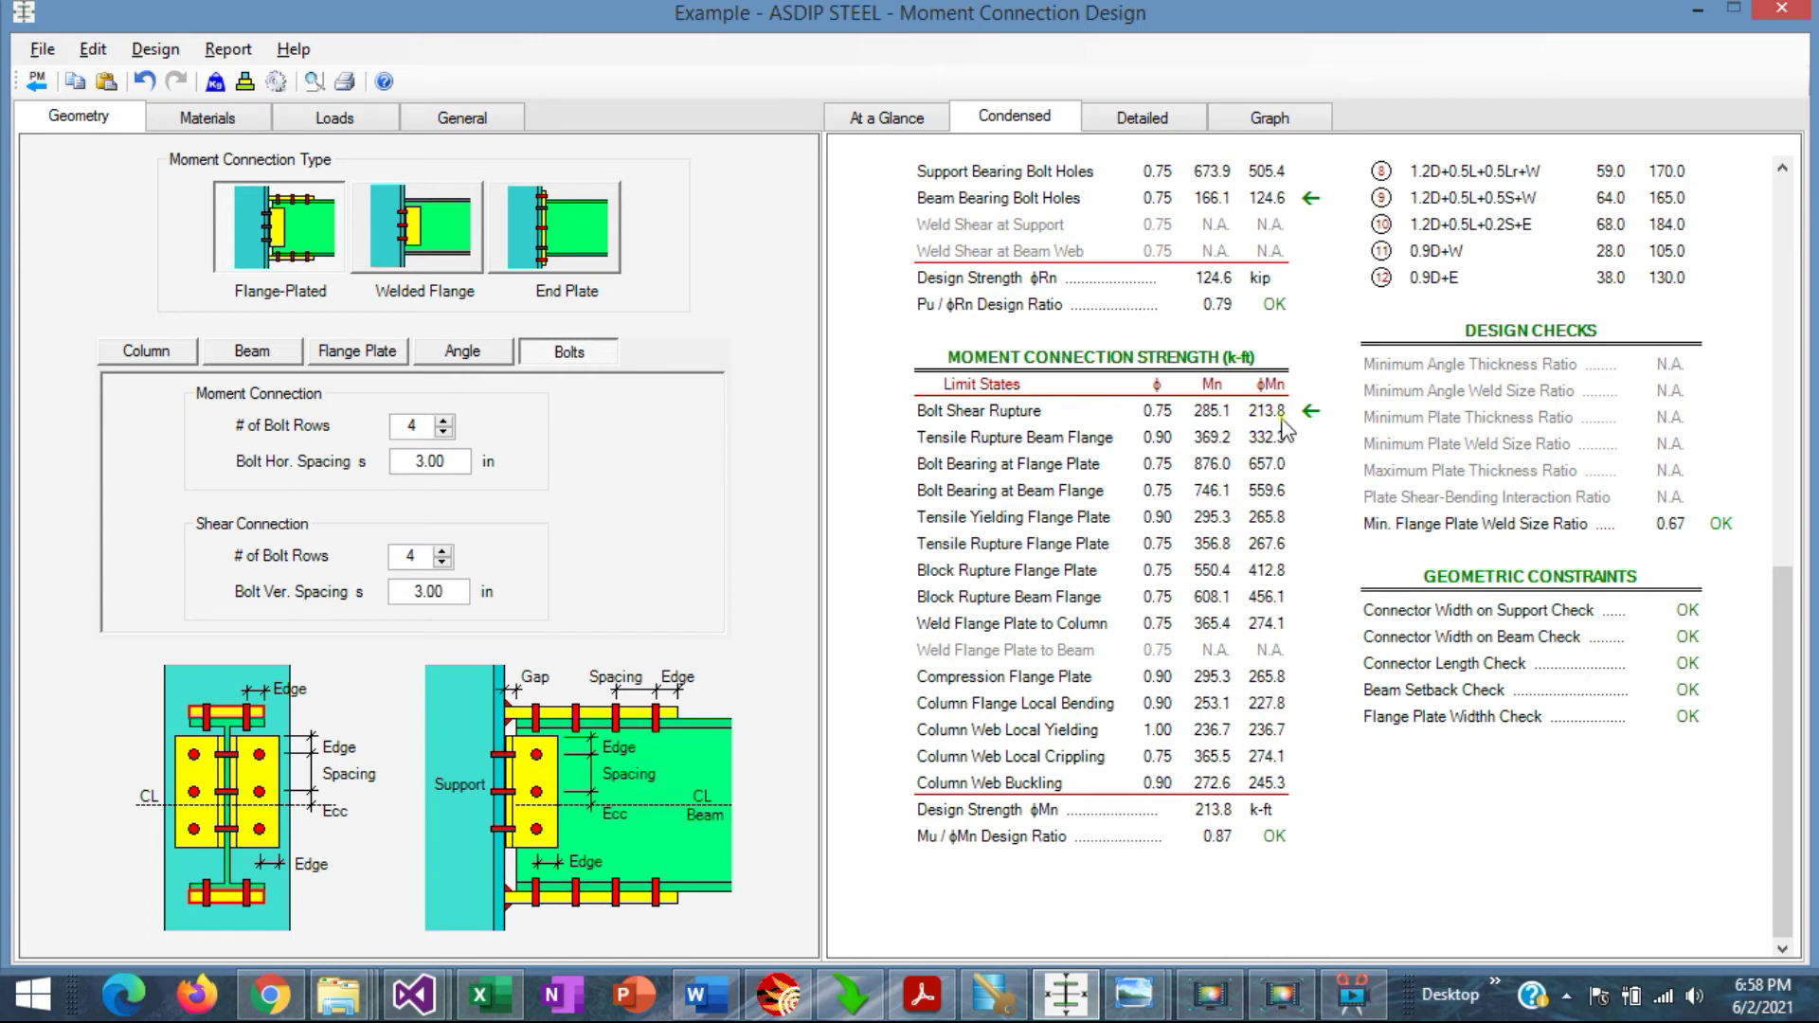
{"action": "scroll", "coordinate": [1293, 525], "scroll_direction": "up", "scroll_amount": 4}
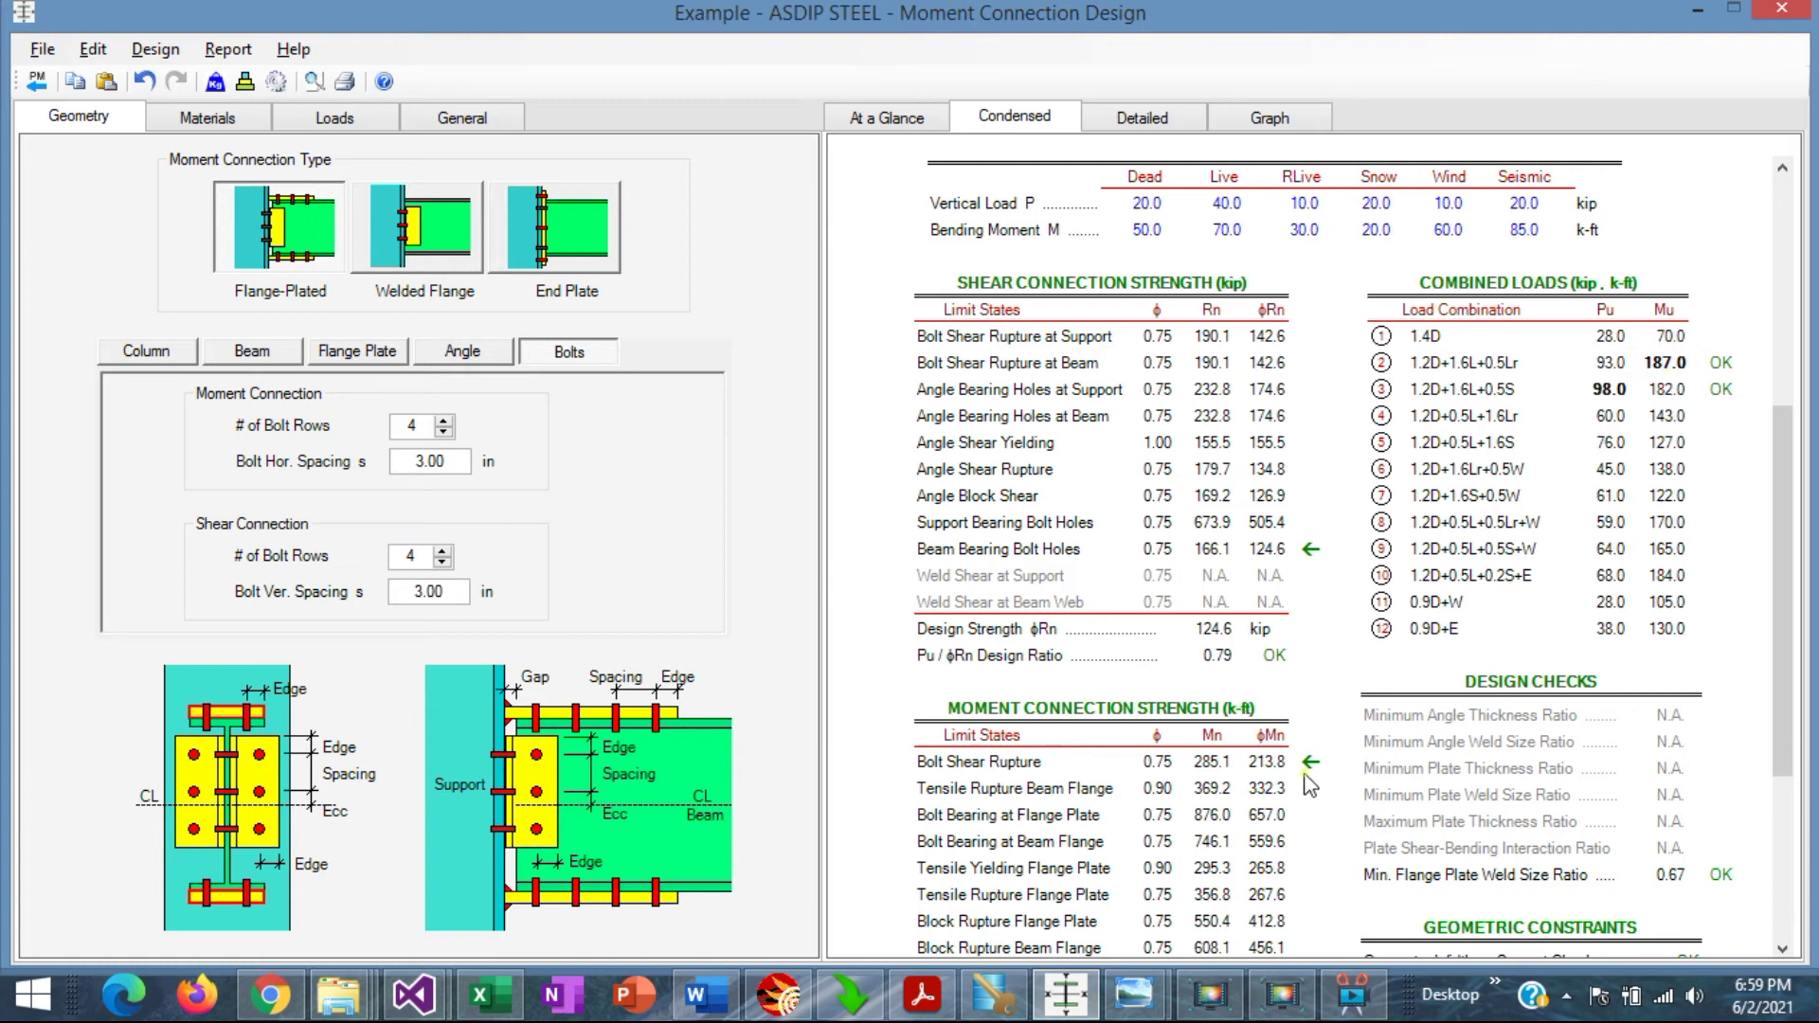
{"action": "scroll", "coordinate": [1284, 782], "scroll_direction": "down", "scroll_amount": 5}
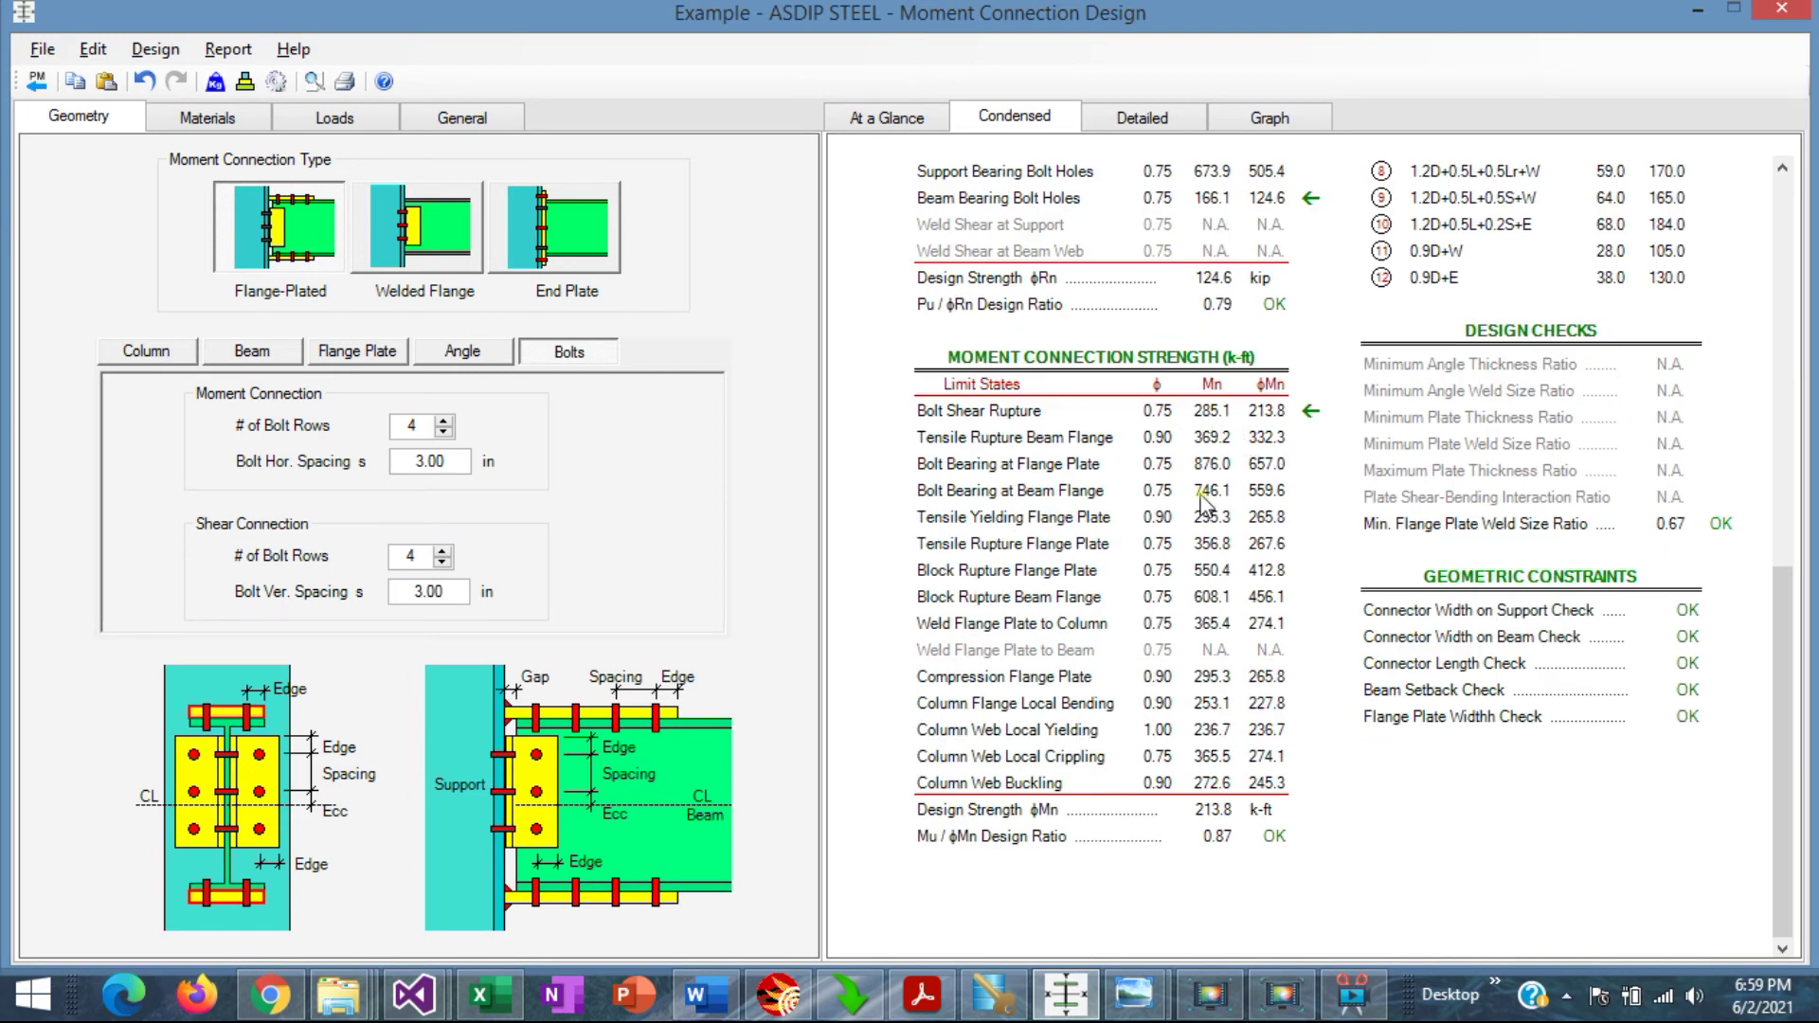
Step: Set the flange plate thickness to 0.5 in
{"action": "left_click", "coordinate": [352, 354]}
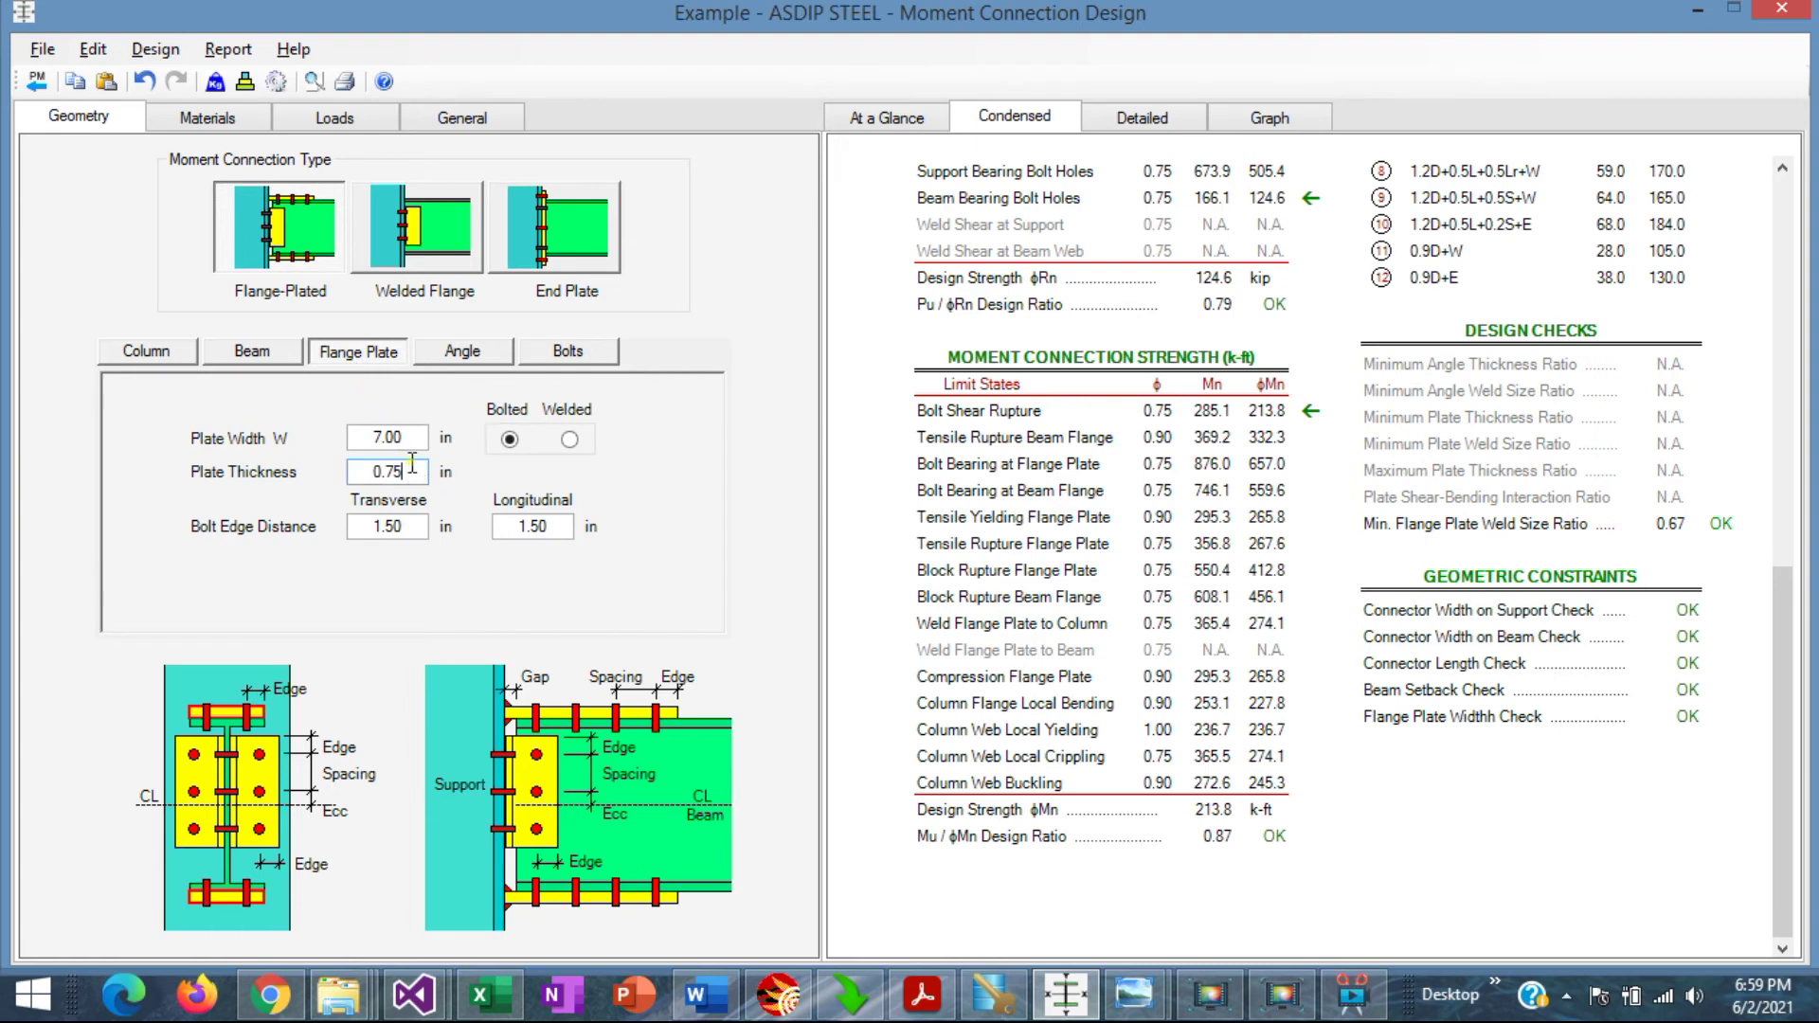
{"action": "double_click", "coordinate": [420, 474]}
{"action": "type", "text": ".5"}
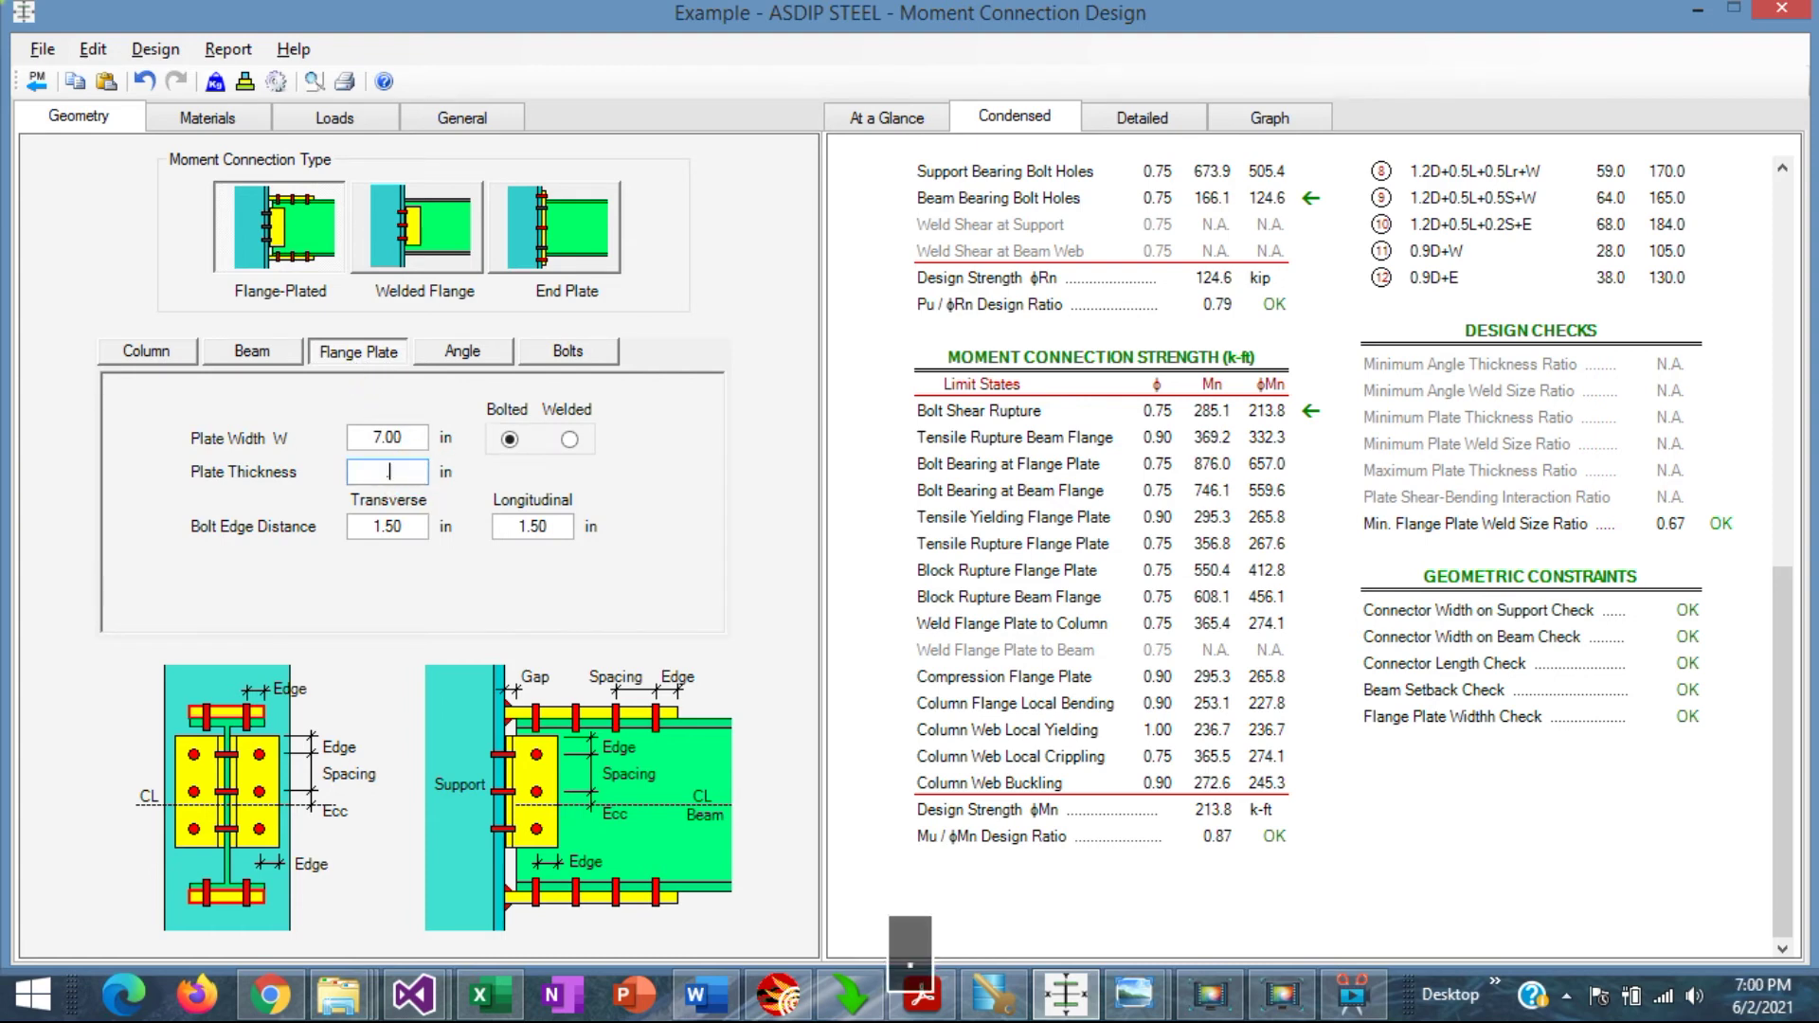
{"action": "key", "text": "Return"}
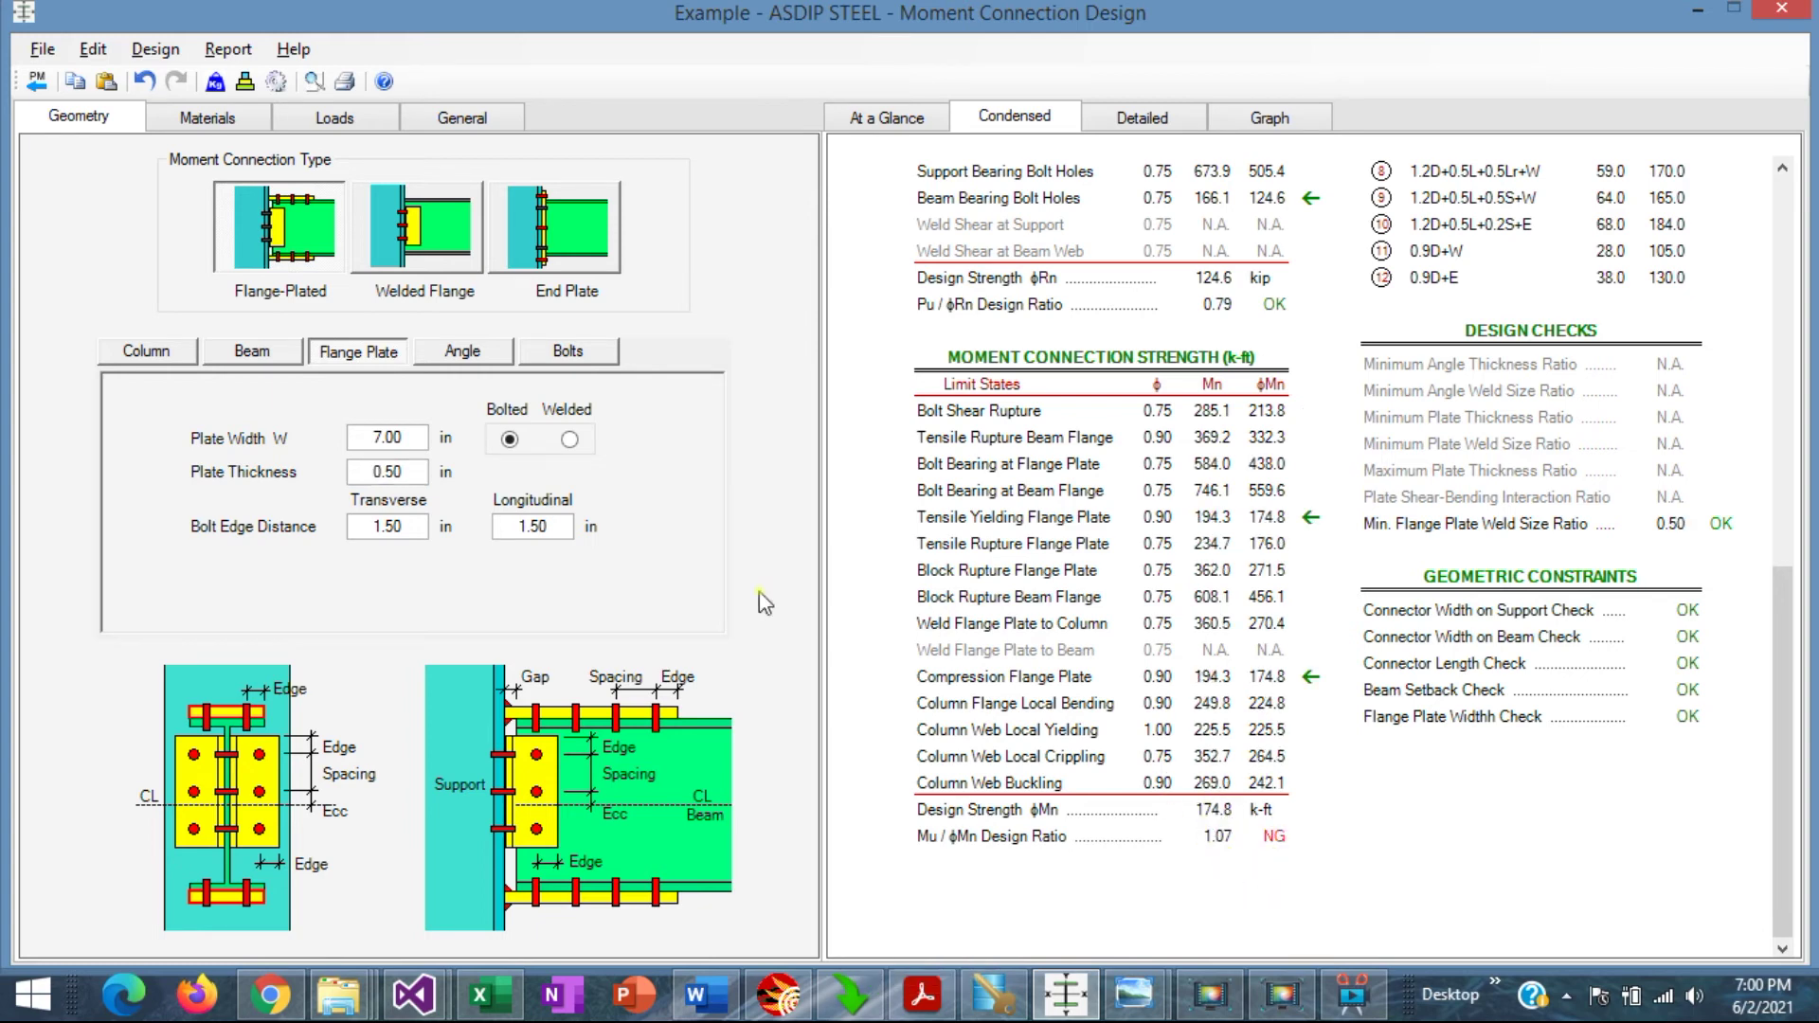
Step: Restore the flange plate thickness to 0.75 in
{"action": "double_click", "coordinate": [413, 473]}
{"action": "type", "text": ".75"}
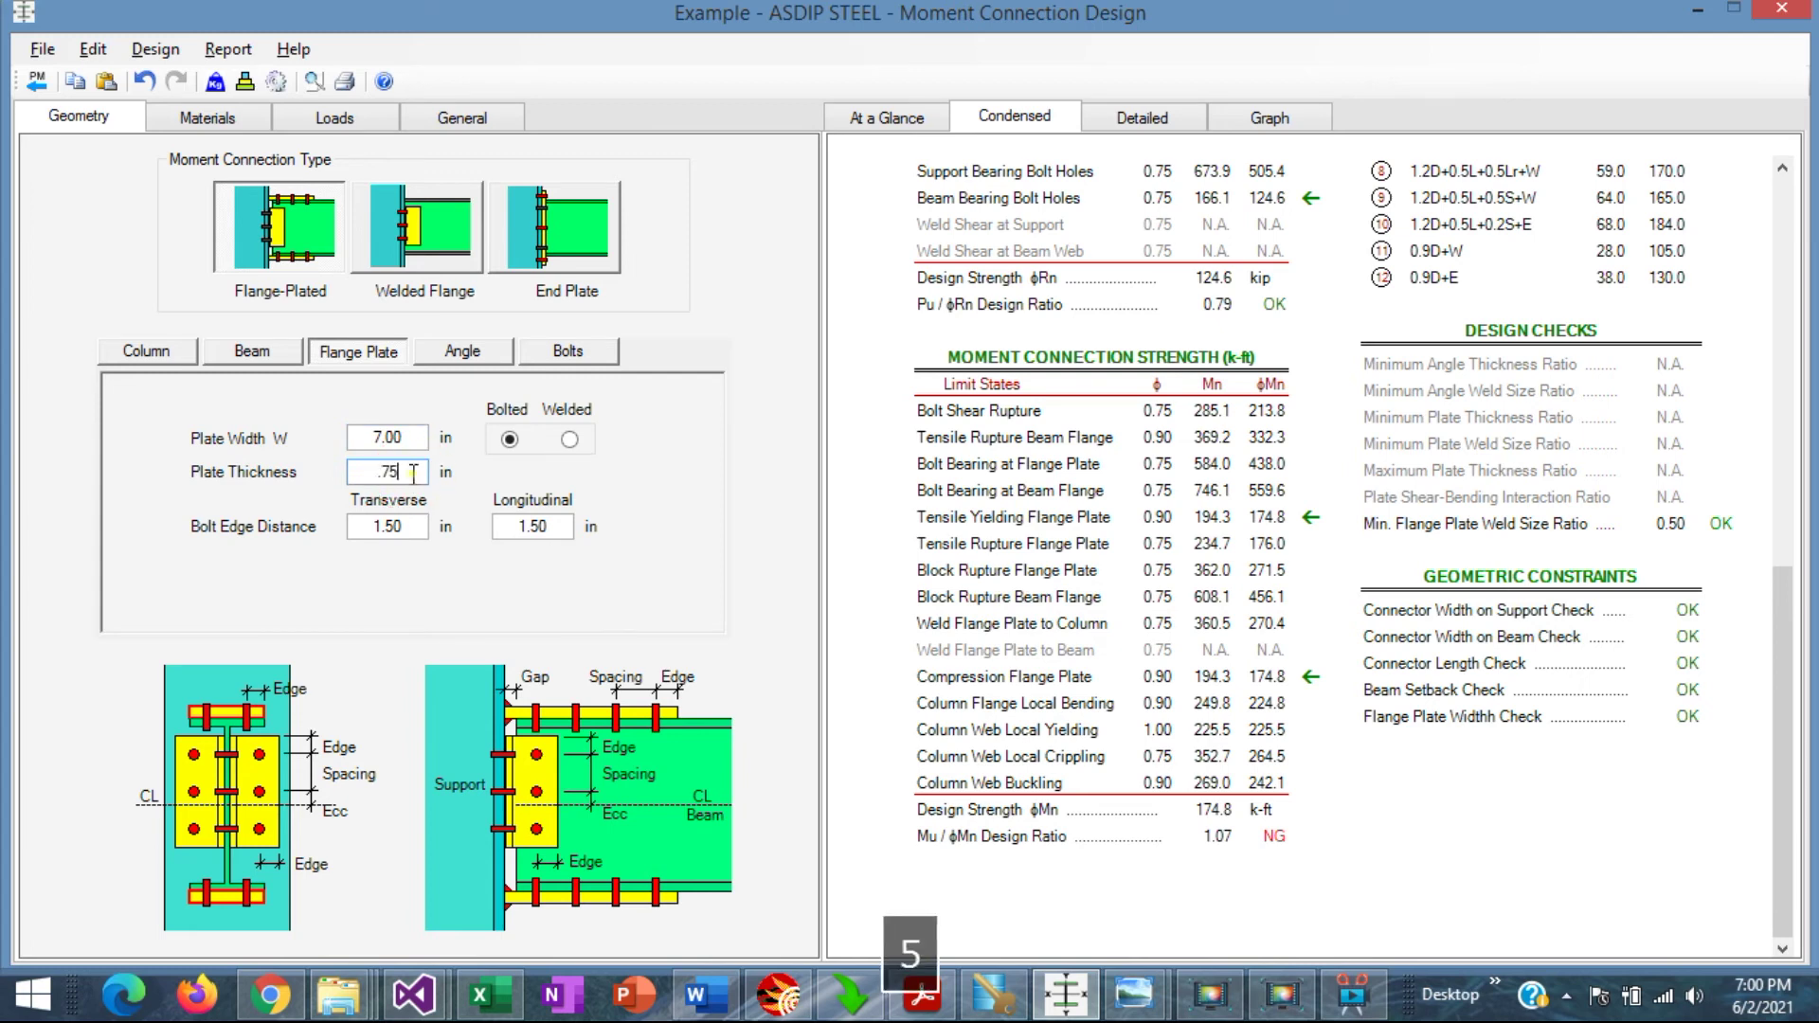
{"action": "key", "text": "Return"}
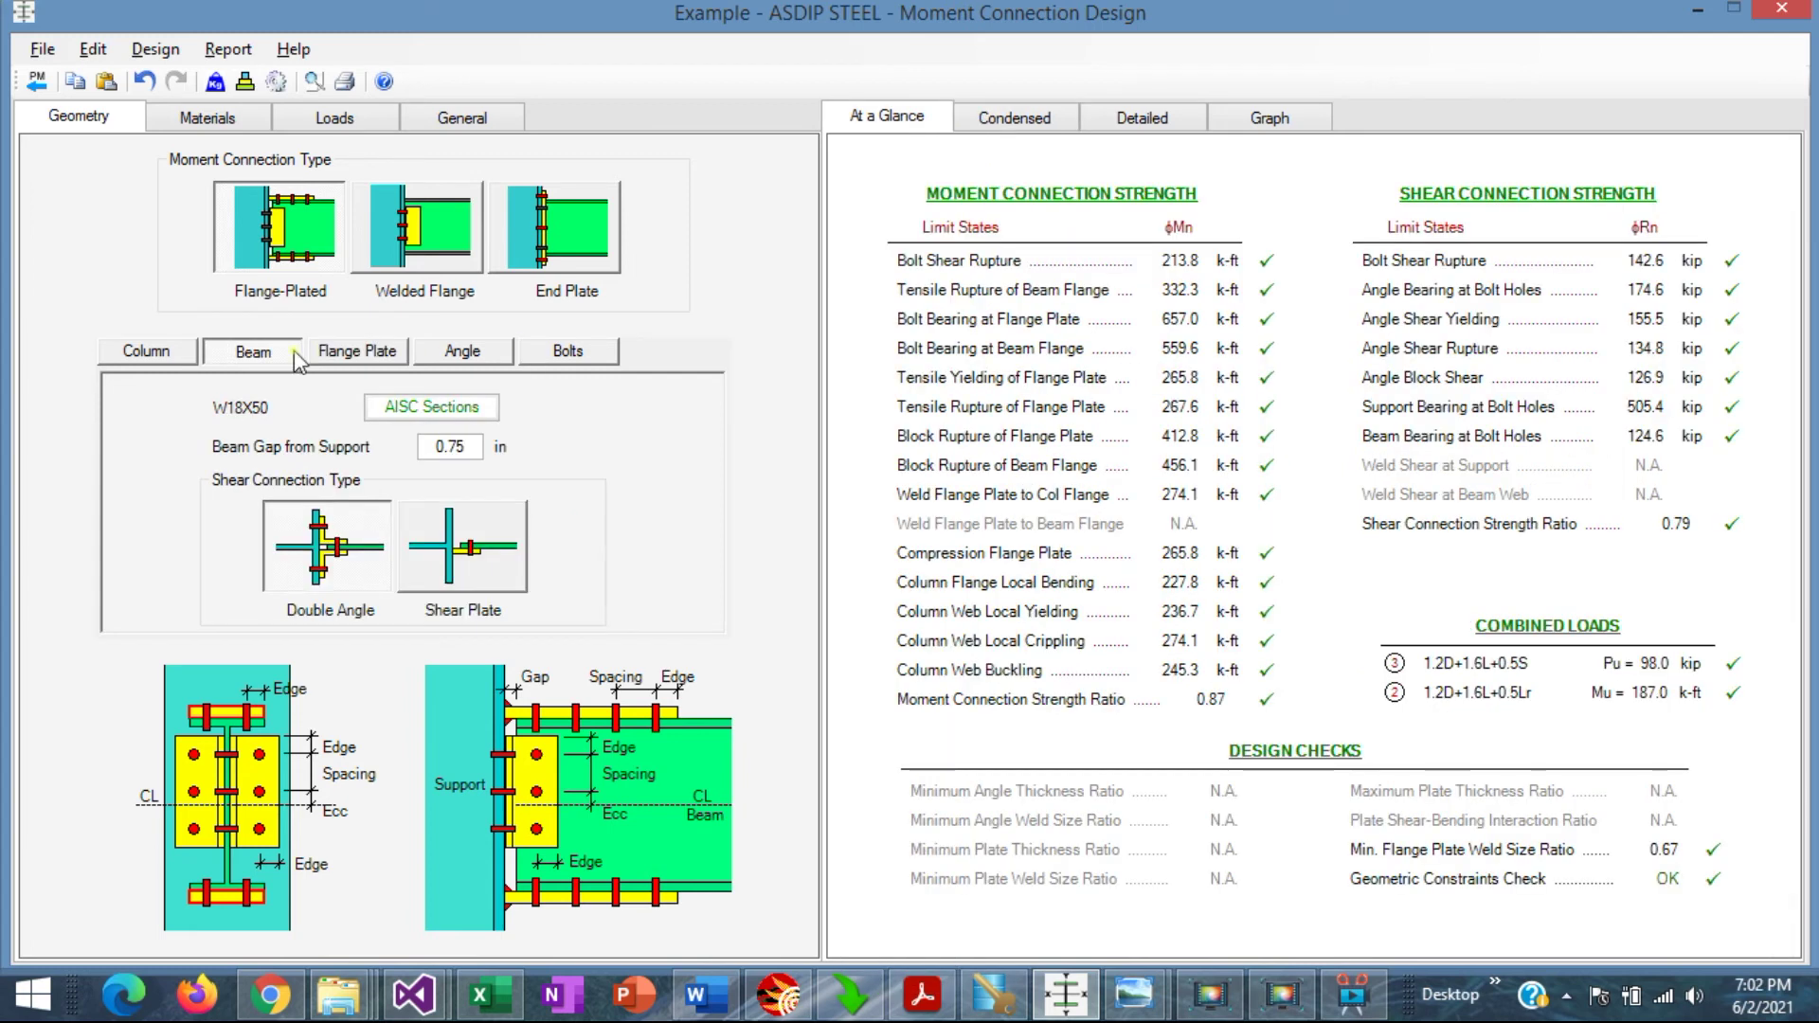
Step: Set the column's top condition to end at the beam (Roof) and add continuity plates to the column
{"action": "left_click", "coordinate": [140, 352]}
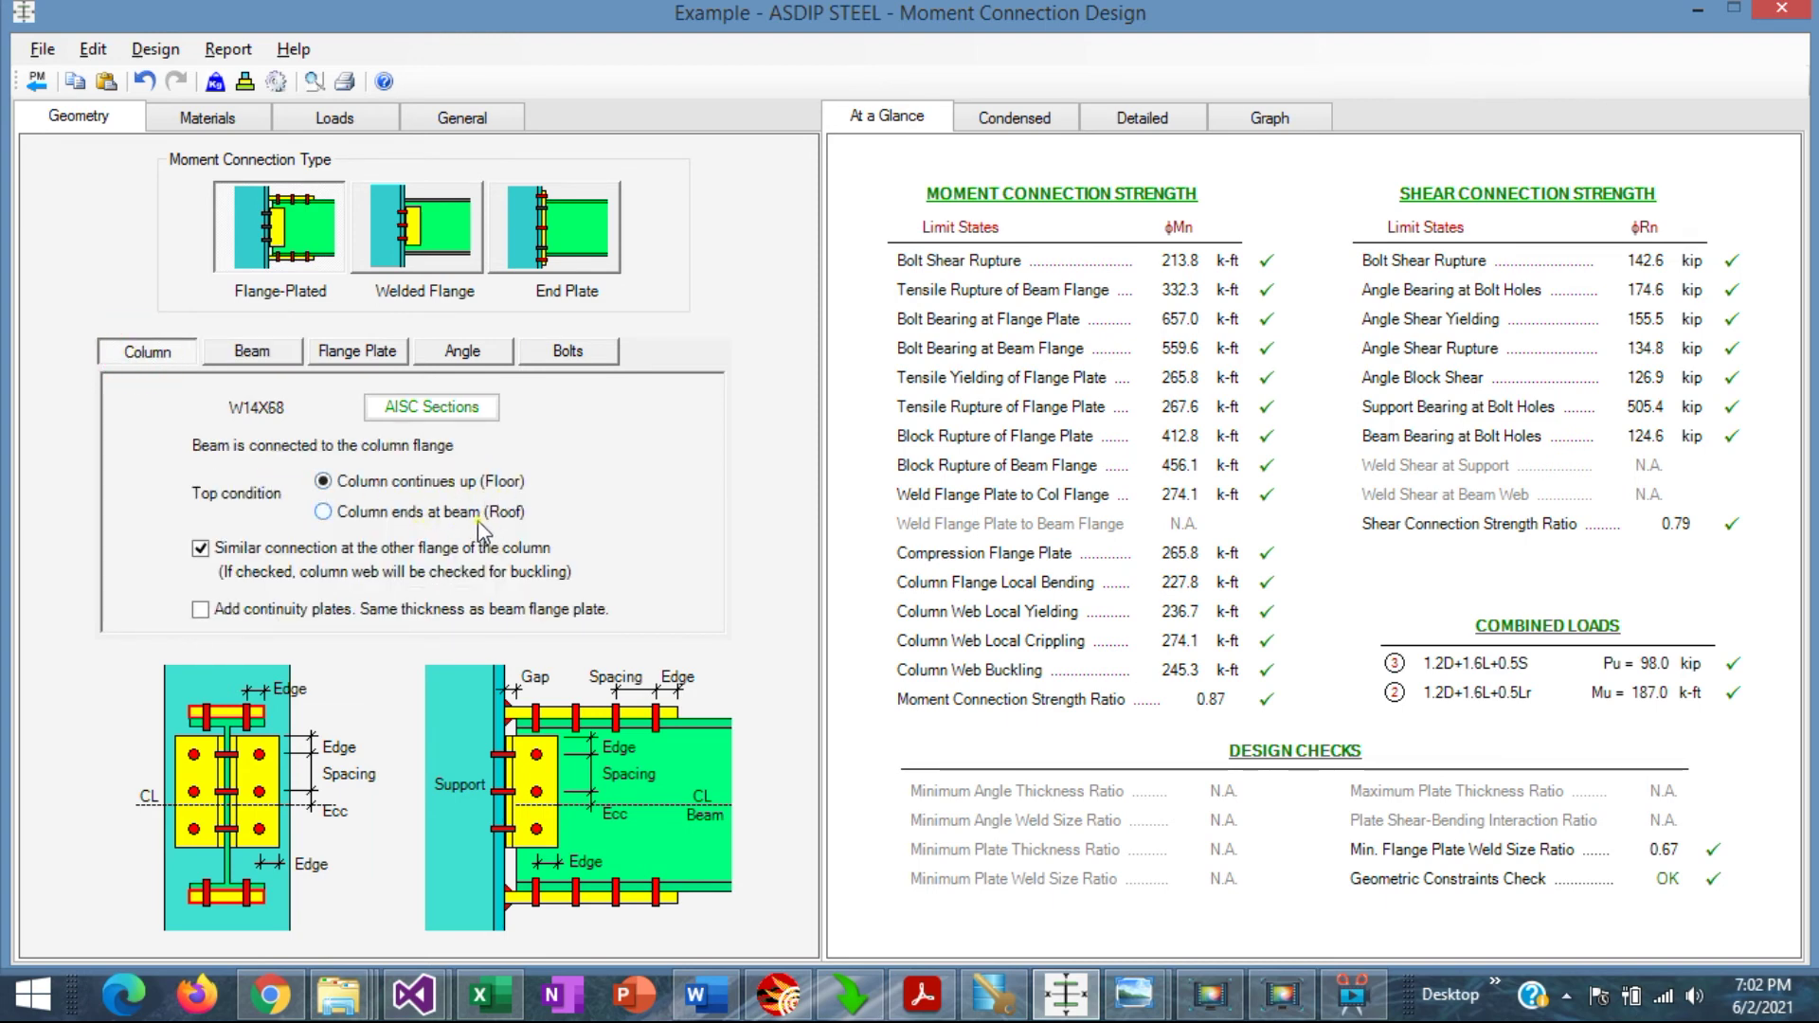
{"action": "left_click", "coordinate": [324, 513]}
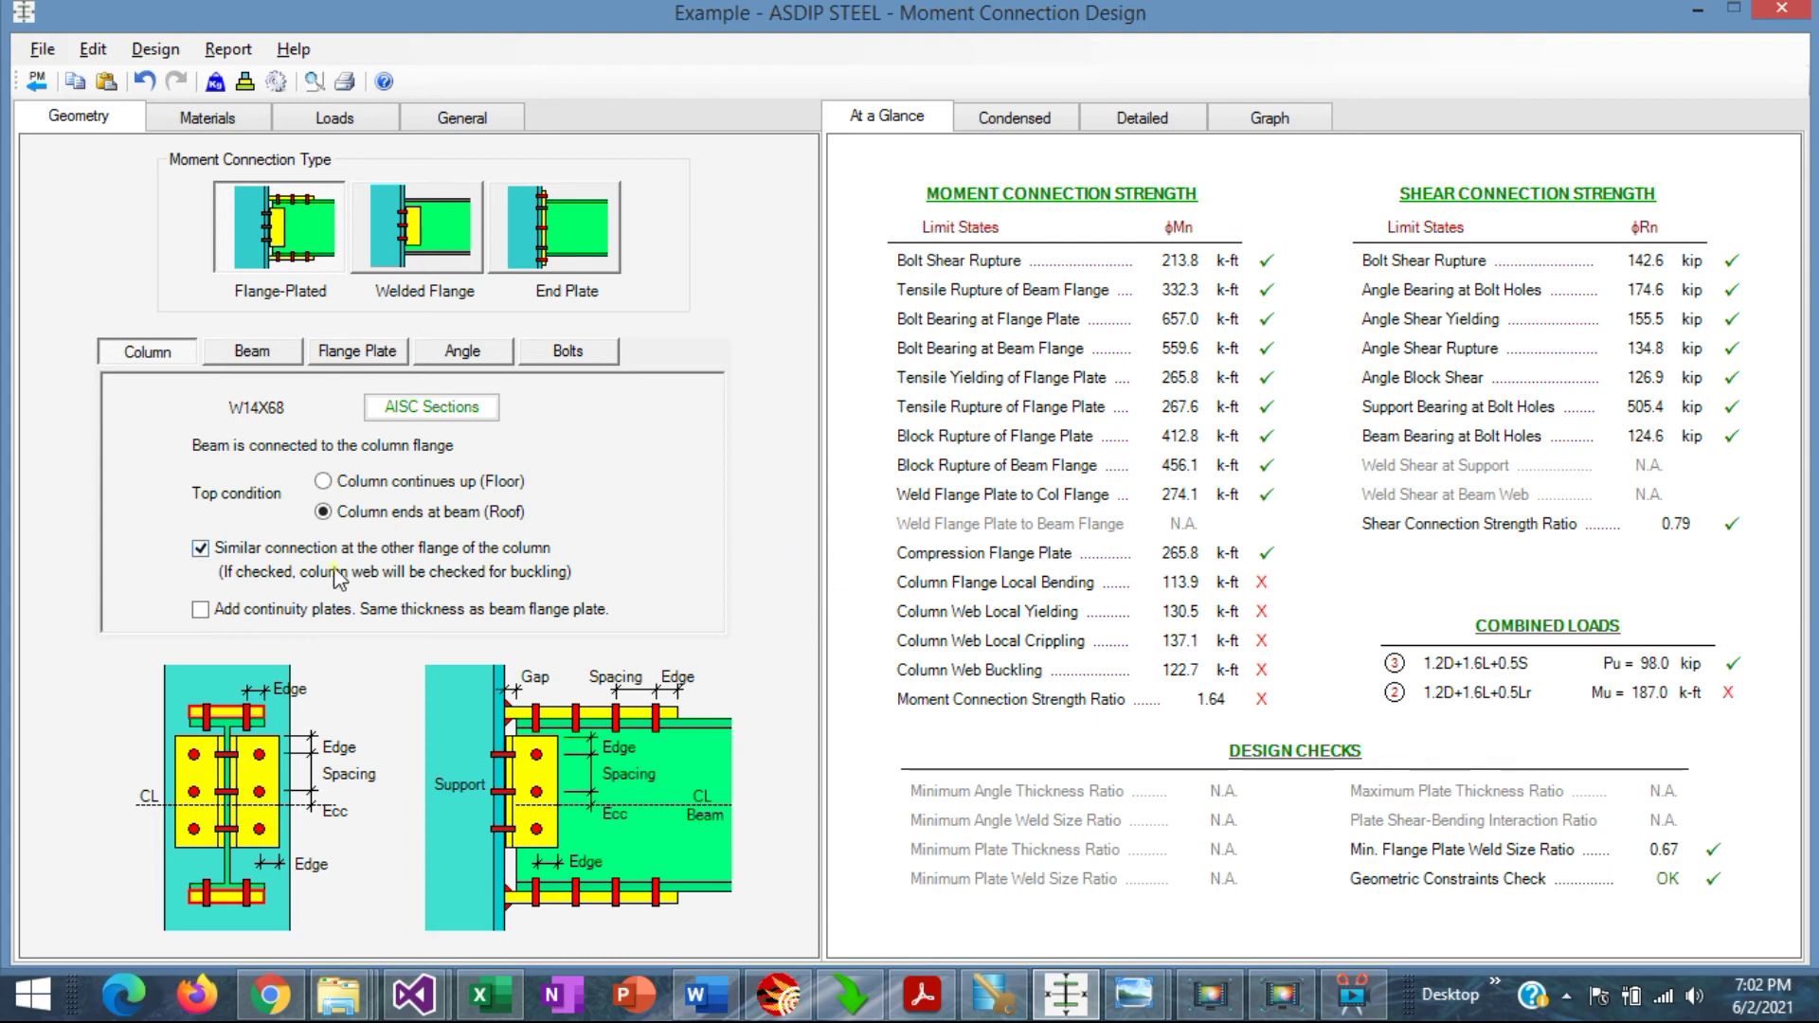
{"action": "left_click", "coordinate": [200, 609]}
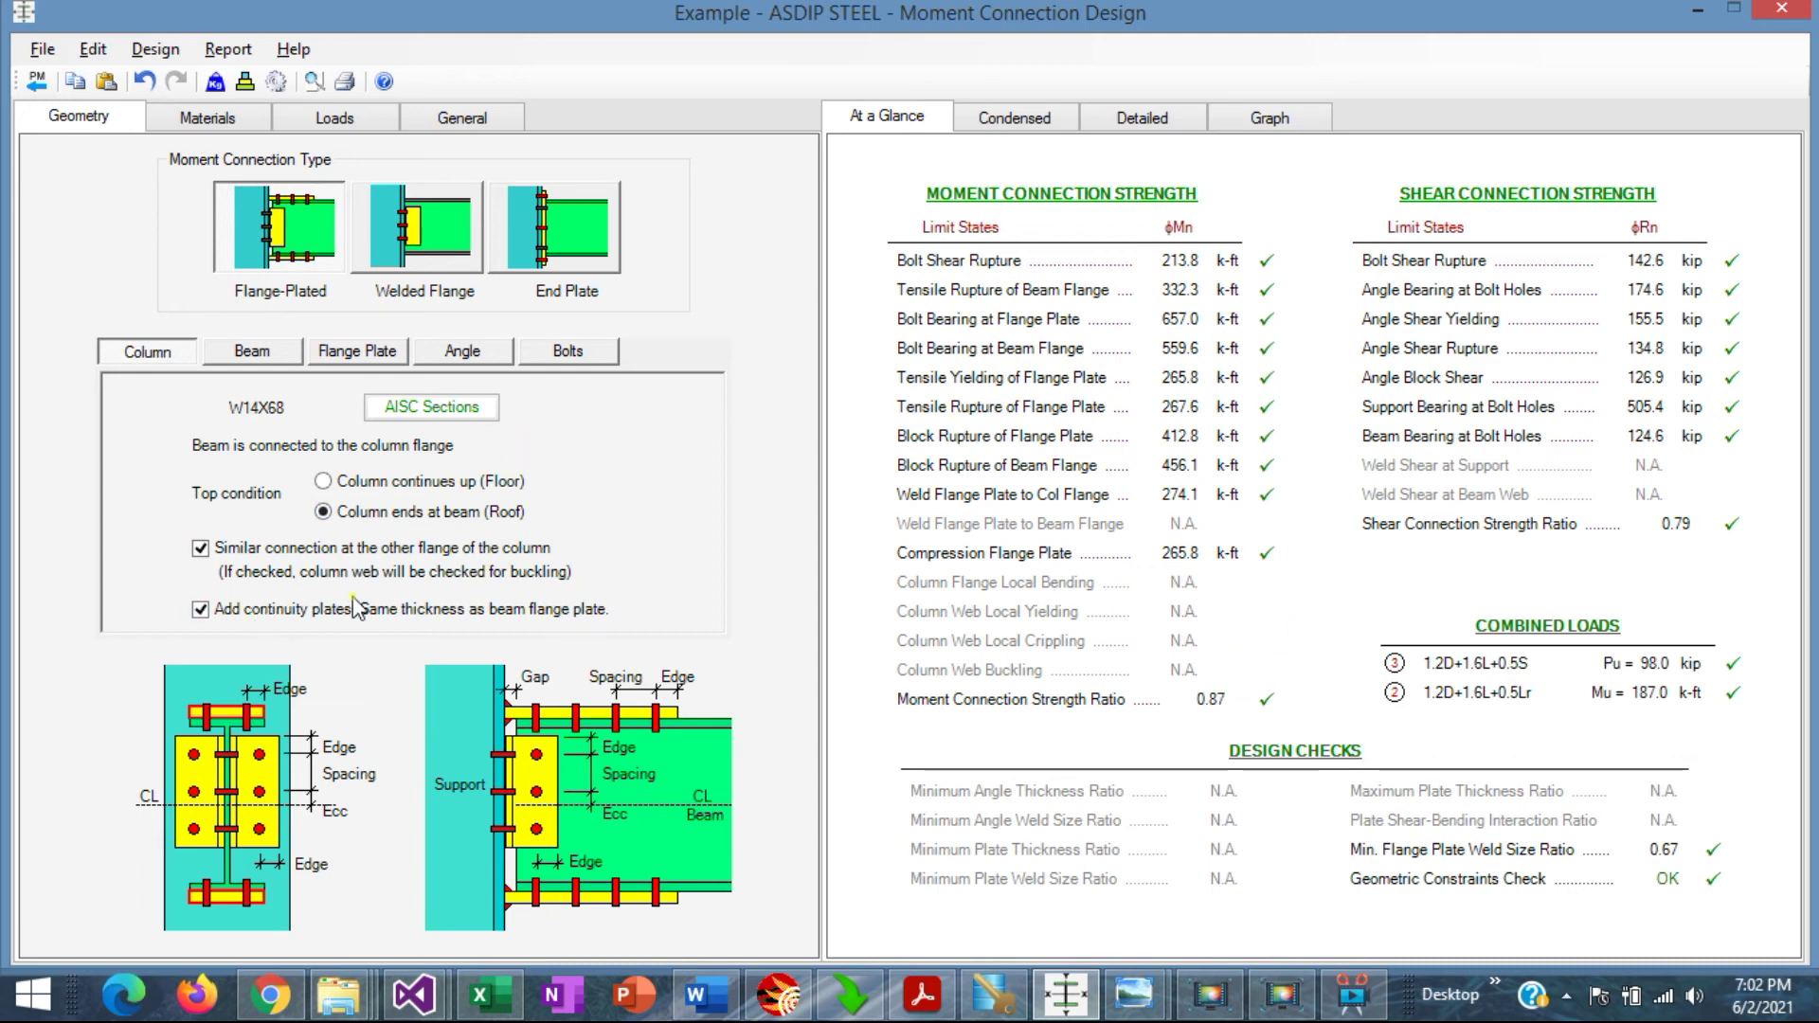
Step: Return the column's top condition to continuing up (Floor) and remove the continuity plates
{"action": "left_click", "coordinate": [323, 481]}
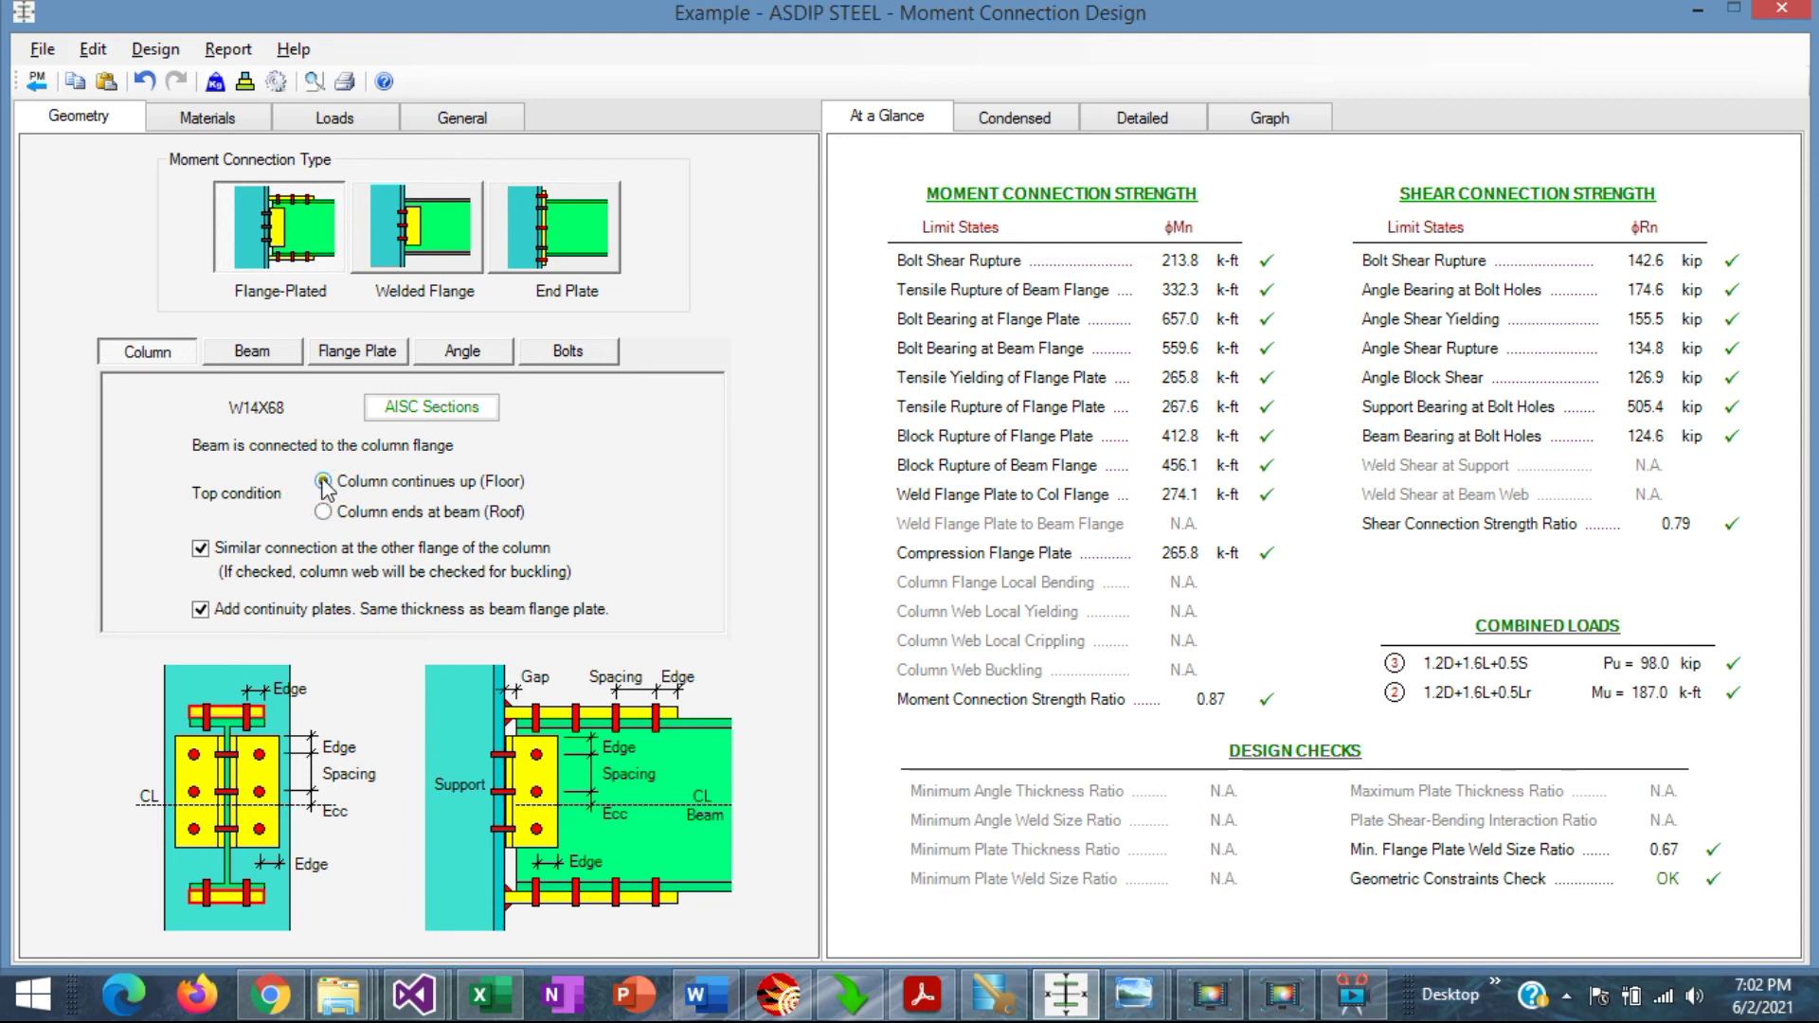
{"action": "left_click", "coordinate": [201, 611]}
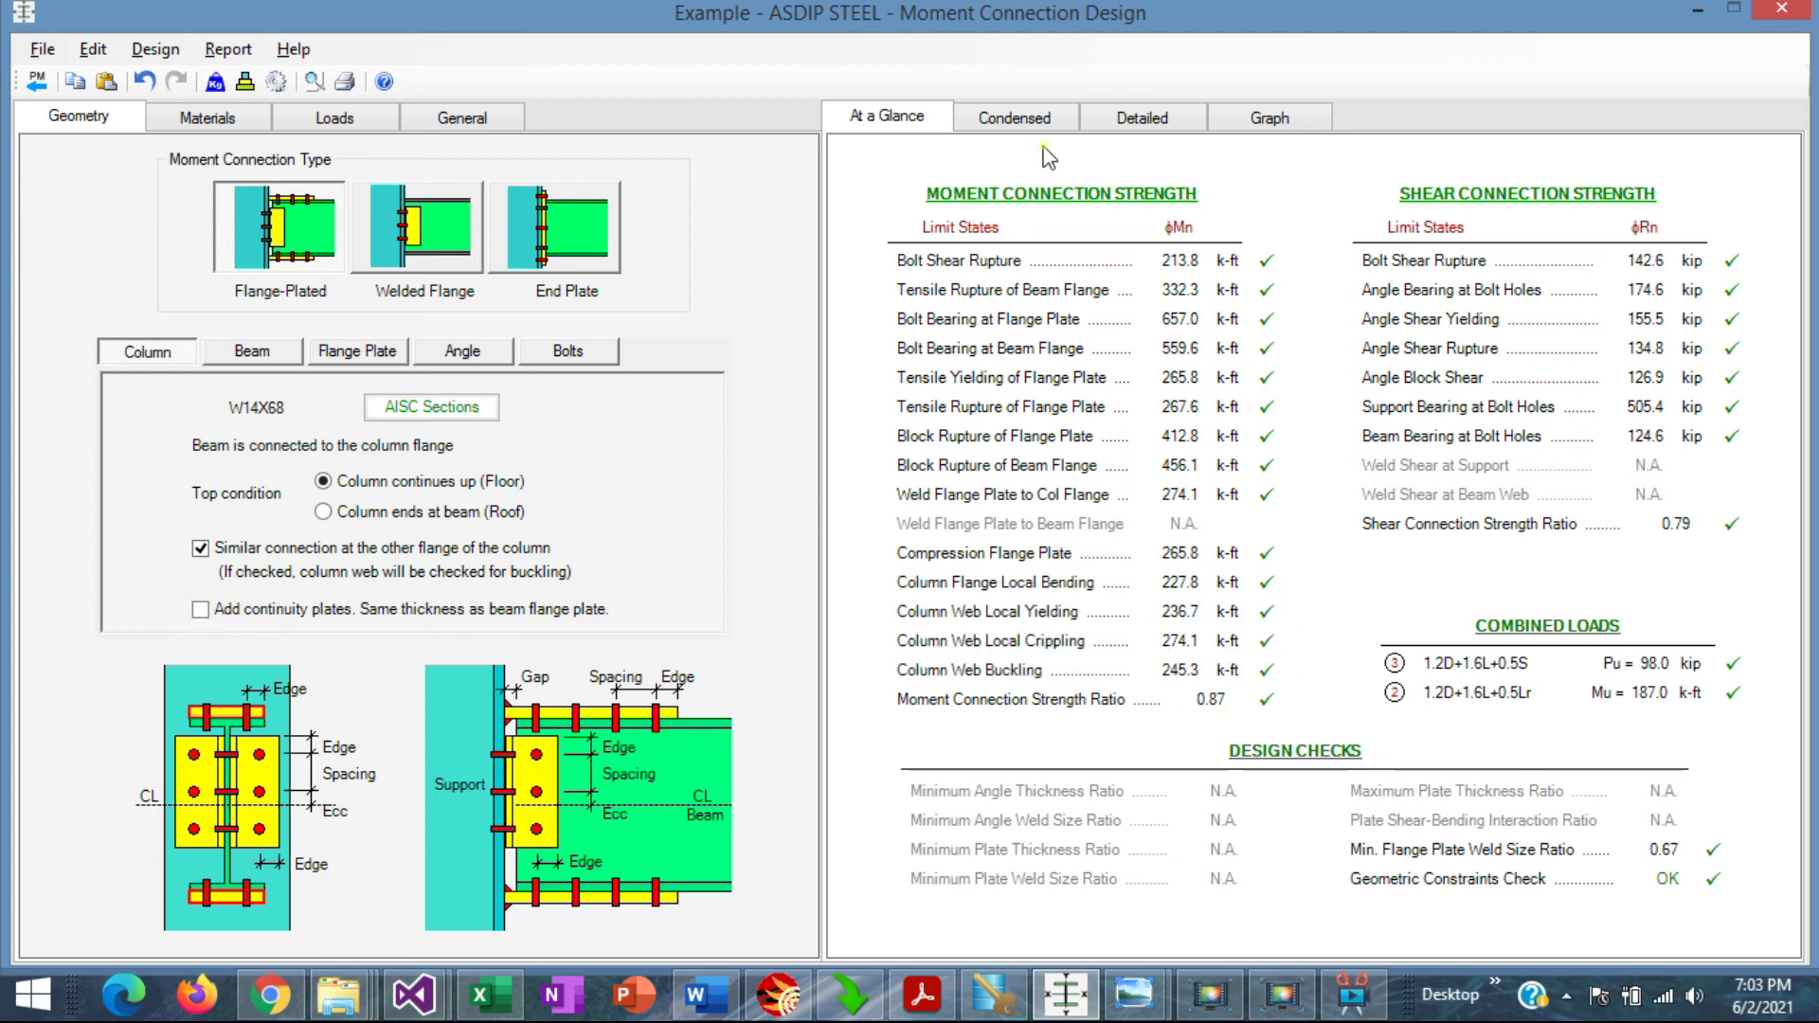
Step: Review the condensed results for combined loads, shear and moment connection strength, design checks and geometric constraints
{"action": "left_click", "coordinate": [1013, 118]}
{"action": "scroll", "coordinate": [1347, 494], "scroll_direction": "down", "scroll_amount": 4}
{"action": "scroll", "coordinate": [1347, 494], "scroll_direction": "down", "scroll_amount": 3}
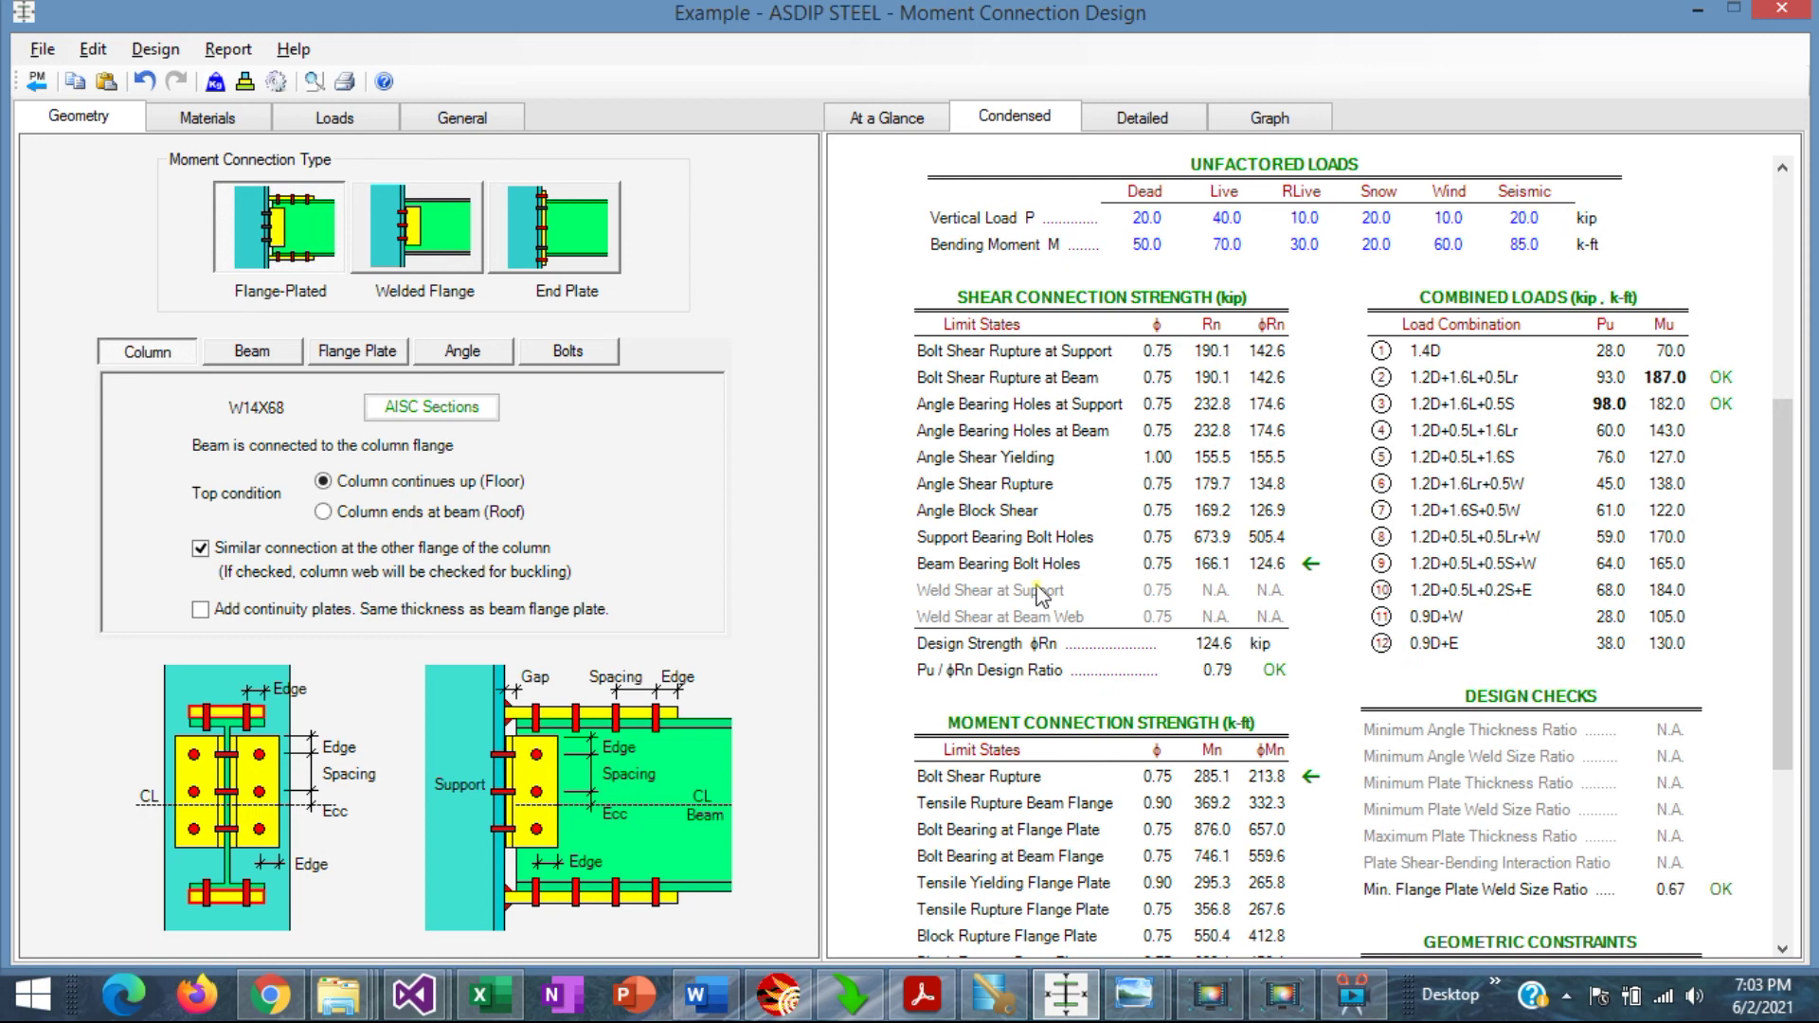
{"action": "scroll", "coordinate": [1175, 620], "scroll_direction": "down", "scroll_amount": 5}
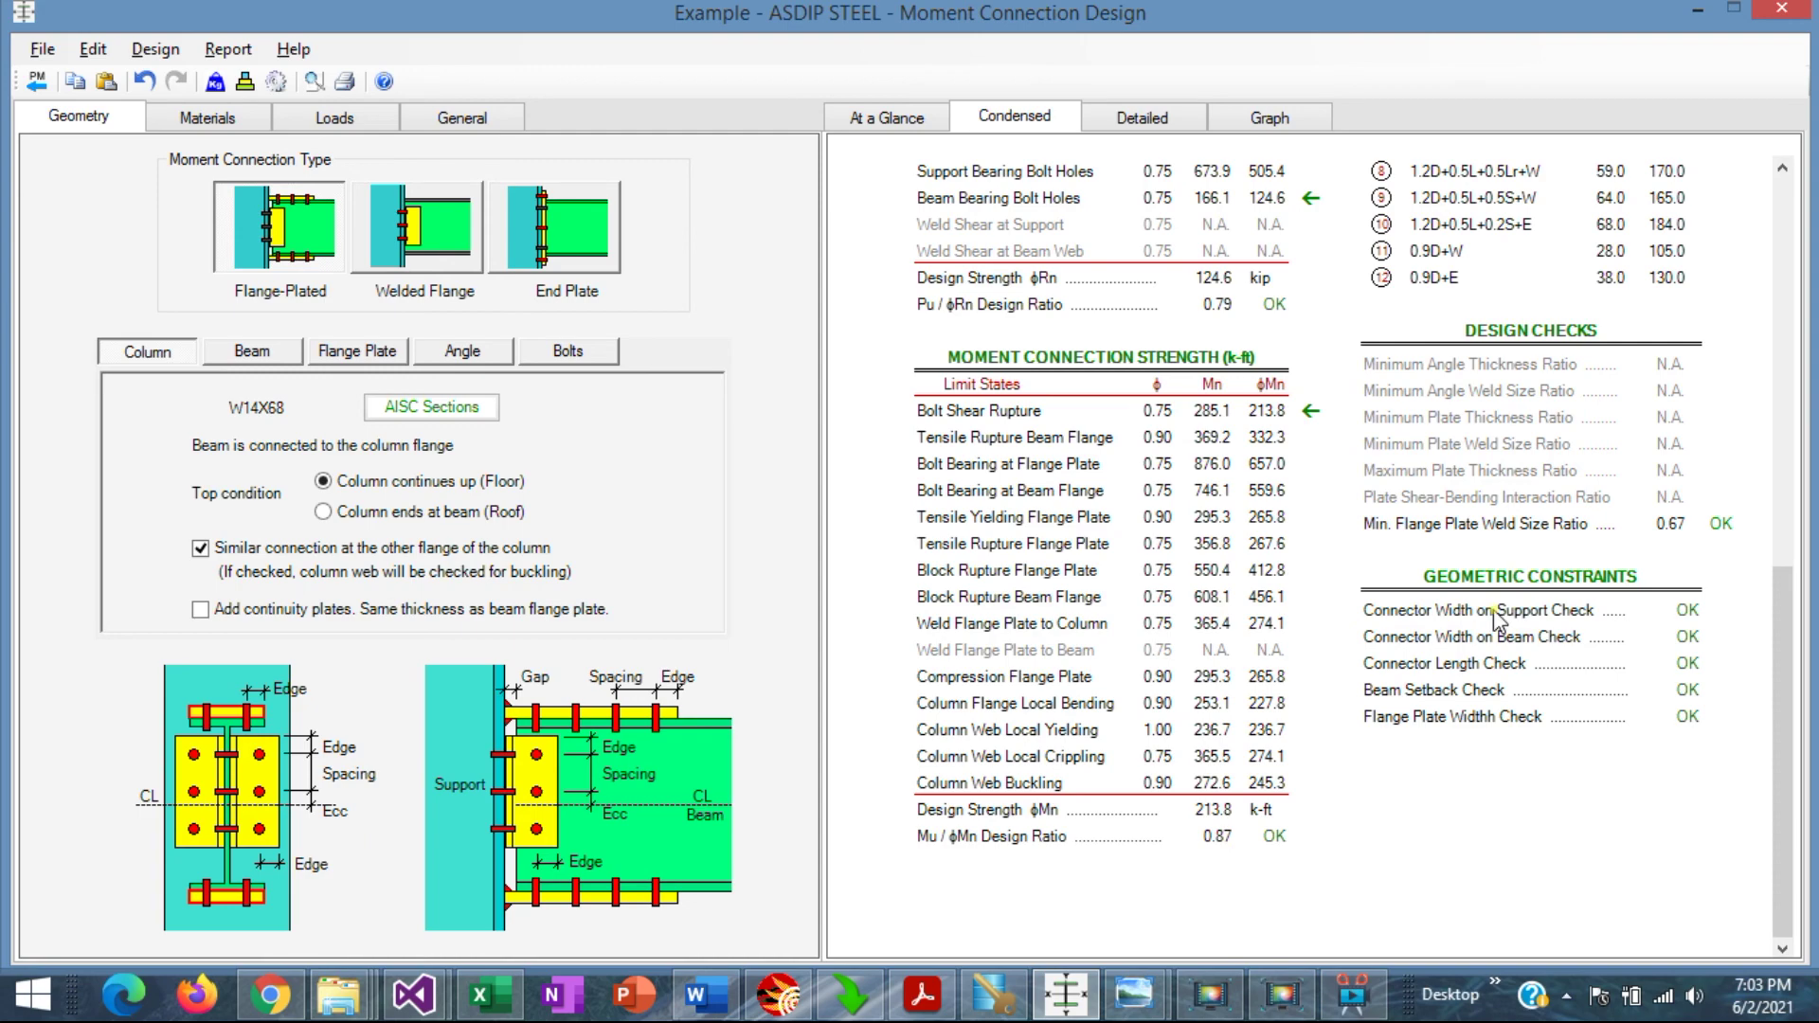
Step: Examine the detailed calculations for the combined loads and the shear connection limit states with their AISC references
{"action": "left_click", "coordinate": [1164, 125]}
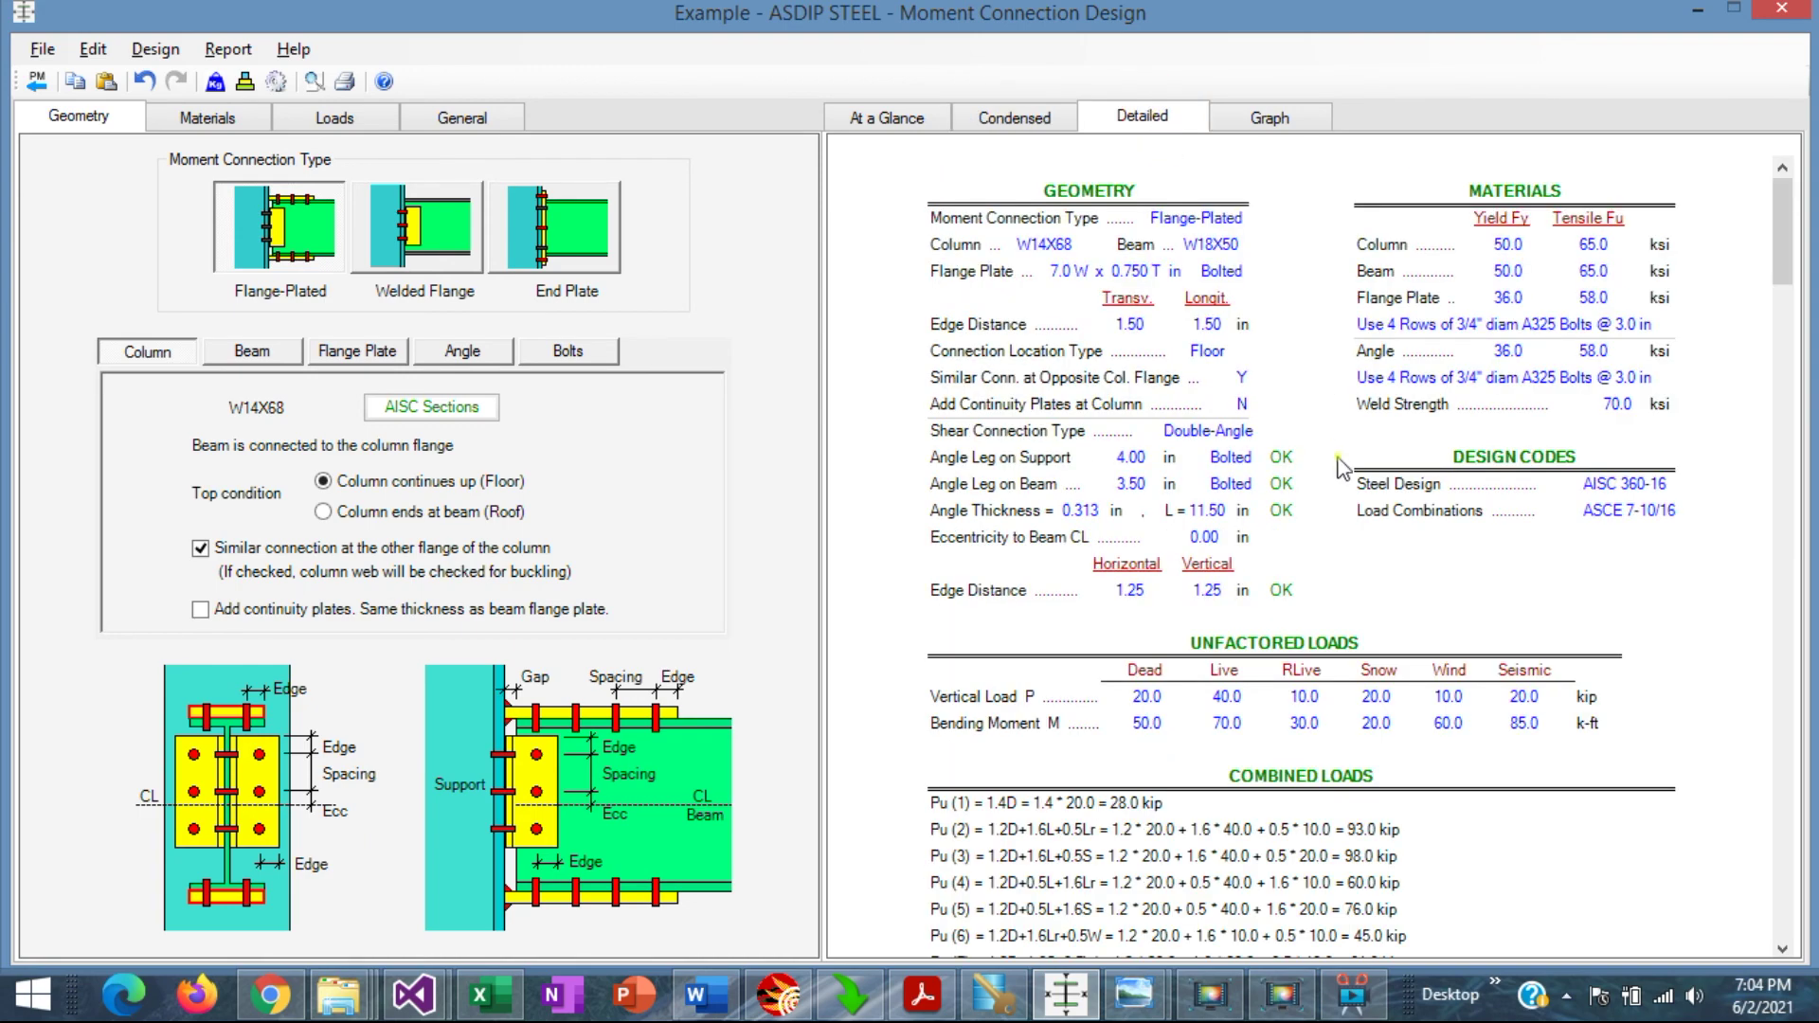
{"action": "scroll", "coordinate": [1339, 464], "scroll_direction": "down", "scroll_amount": 10}
{"action": "scroll", "coordinate": [1338, 464], "scroll_direction": "up", "scroll_amount": 4}
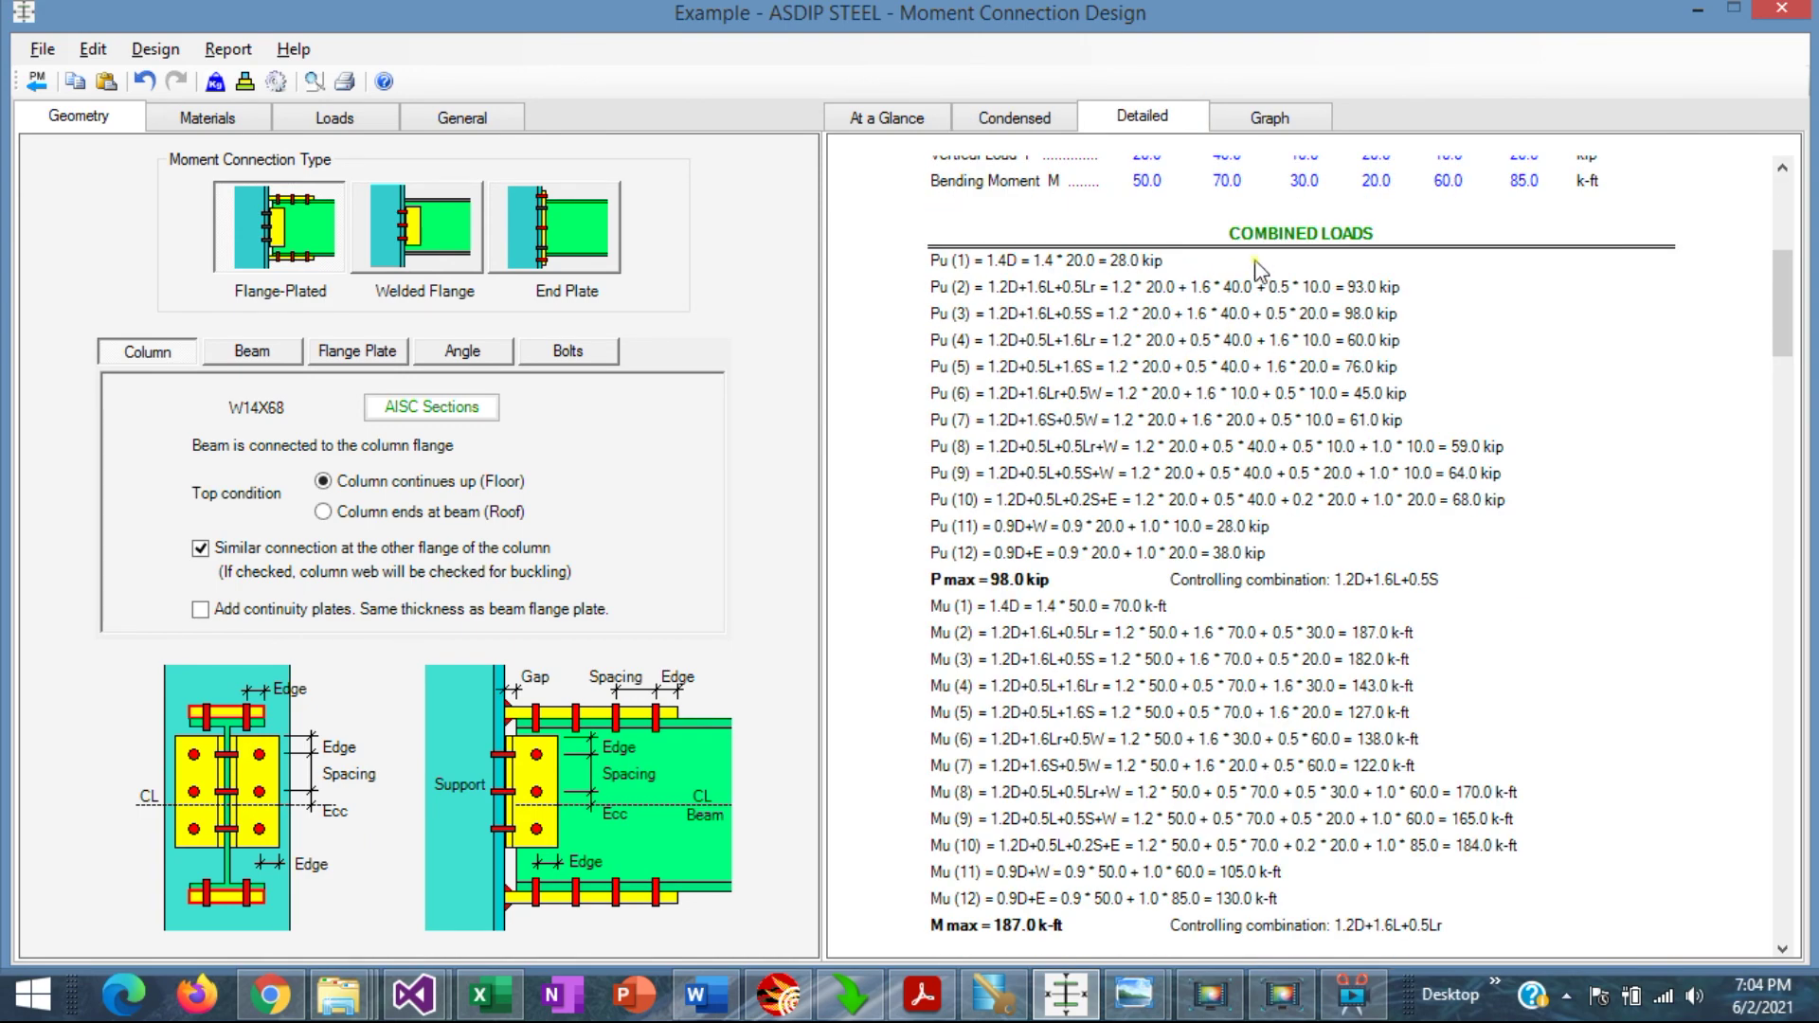
{"action": "scroll", "coordinate": [1397, 573], "scroll_direction": "down", "scroll_amount": 5}
{"action": "scroll", "coordinate": [1398, 573], "scroll_direction": "down", "scroll_amount": 5}
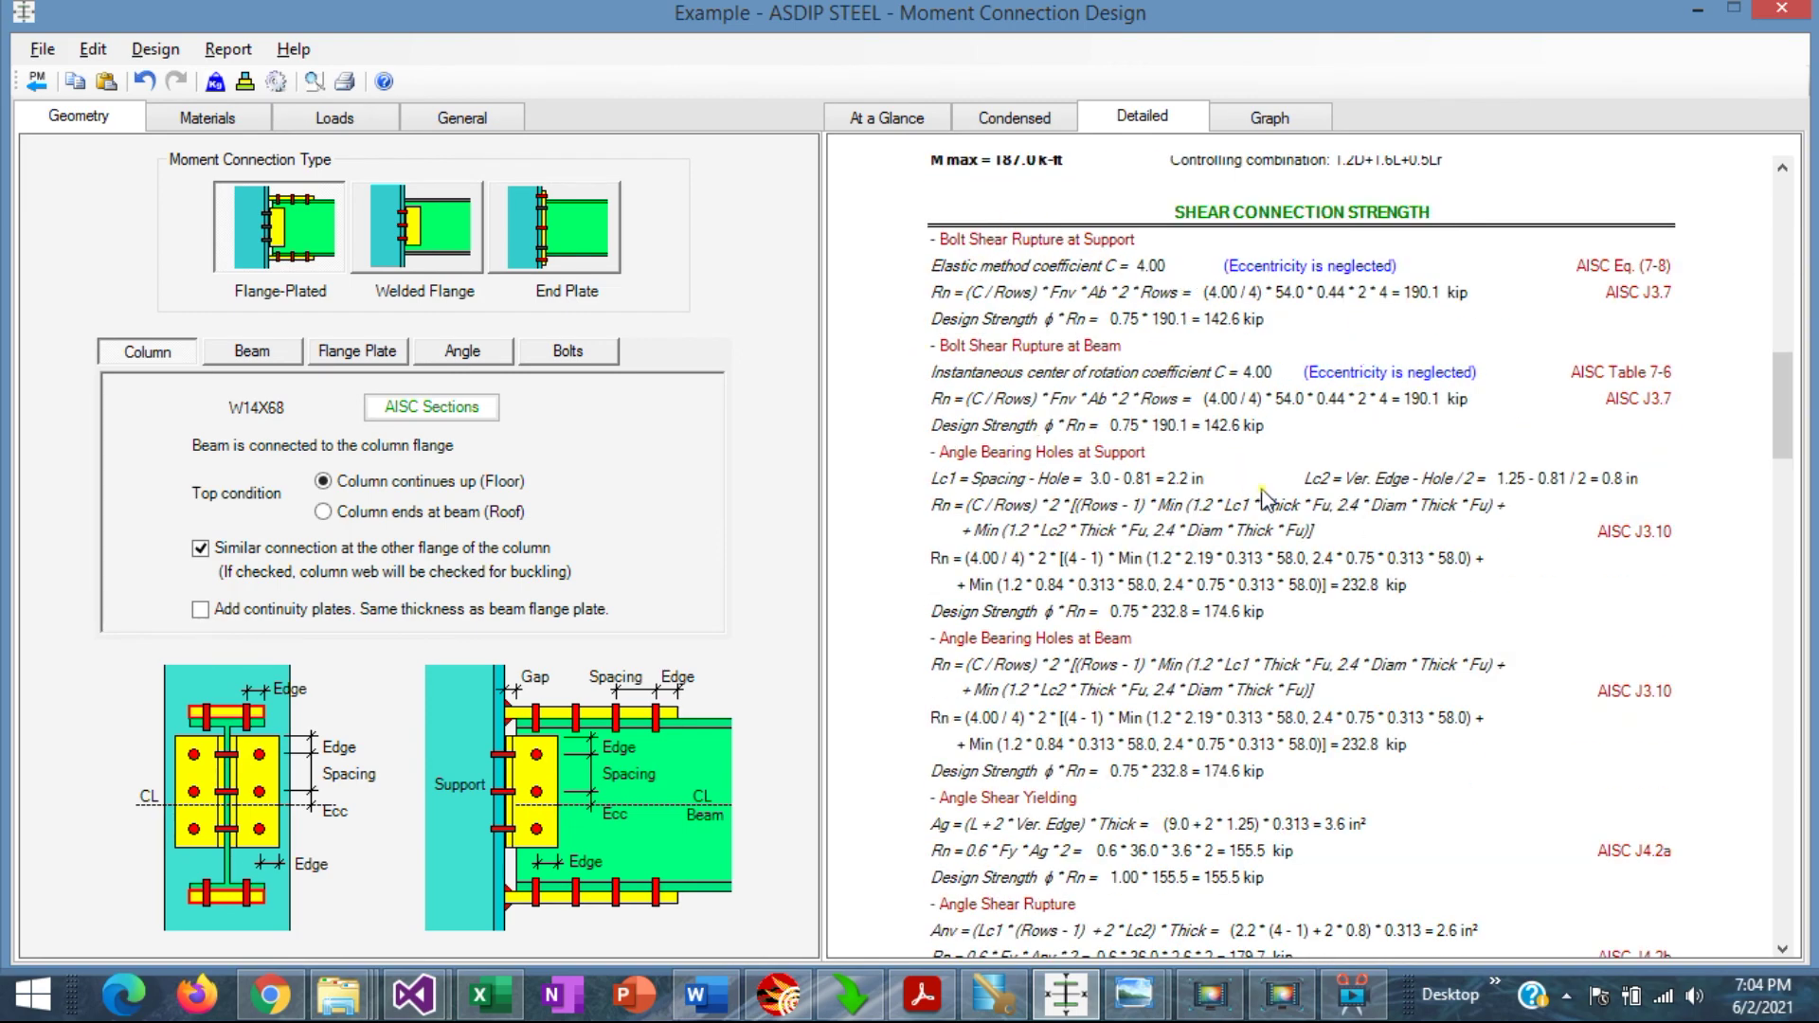
{"action": "scroll", "coordinate": [1251, 474], "scroll_direction": "down", "scroll_amount": 15}
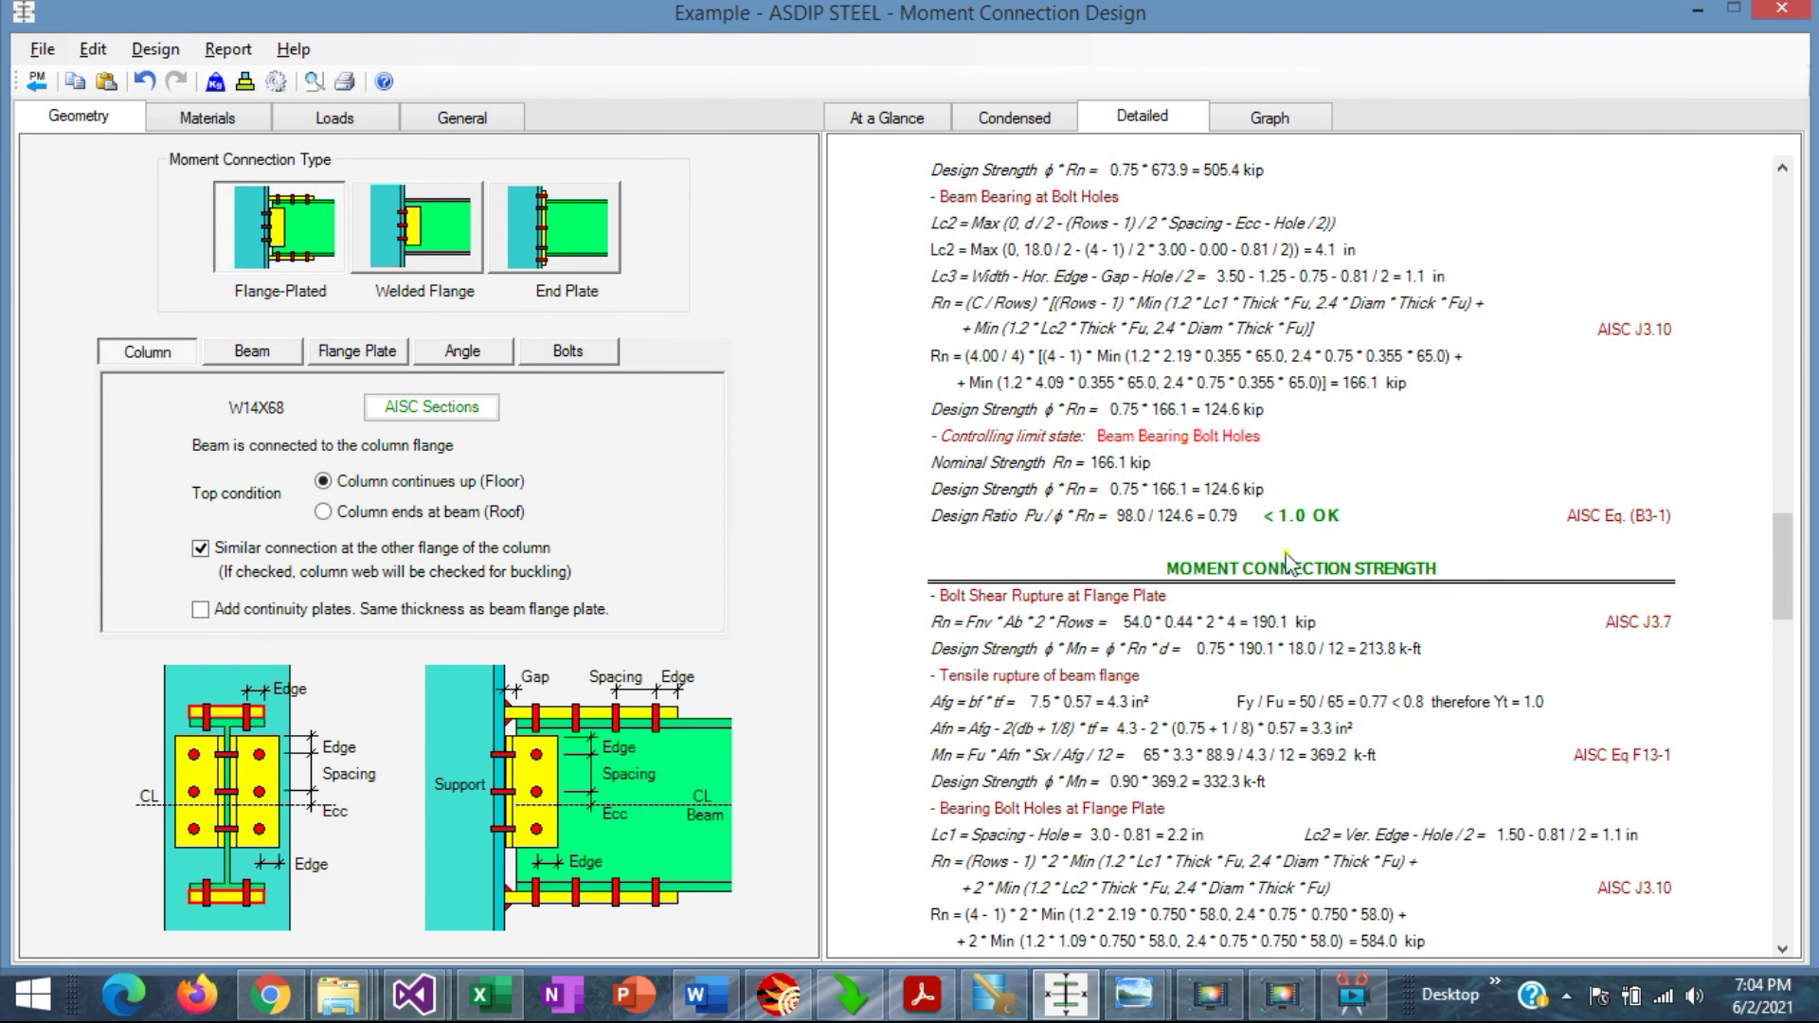
Step: Examine the detailed moment strength calculations, design checks and geometric constraints, and view the connection drawings with the design summary
{"action": "scroll", "coordinate": [1239, 519], "scroll_direction": "down", "scroll_amount": 3}
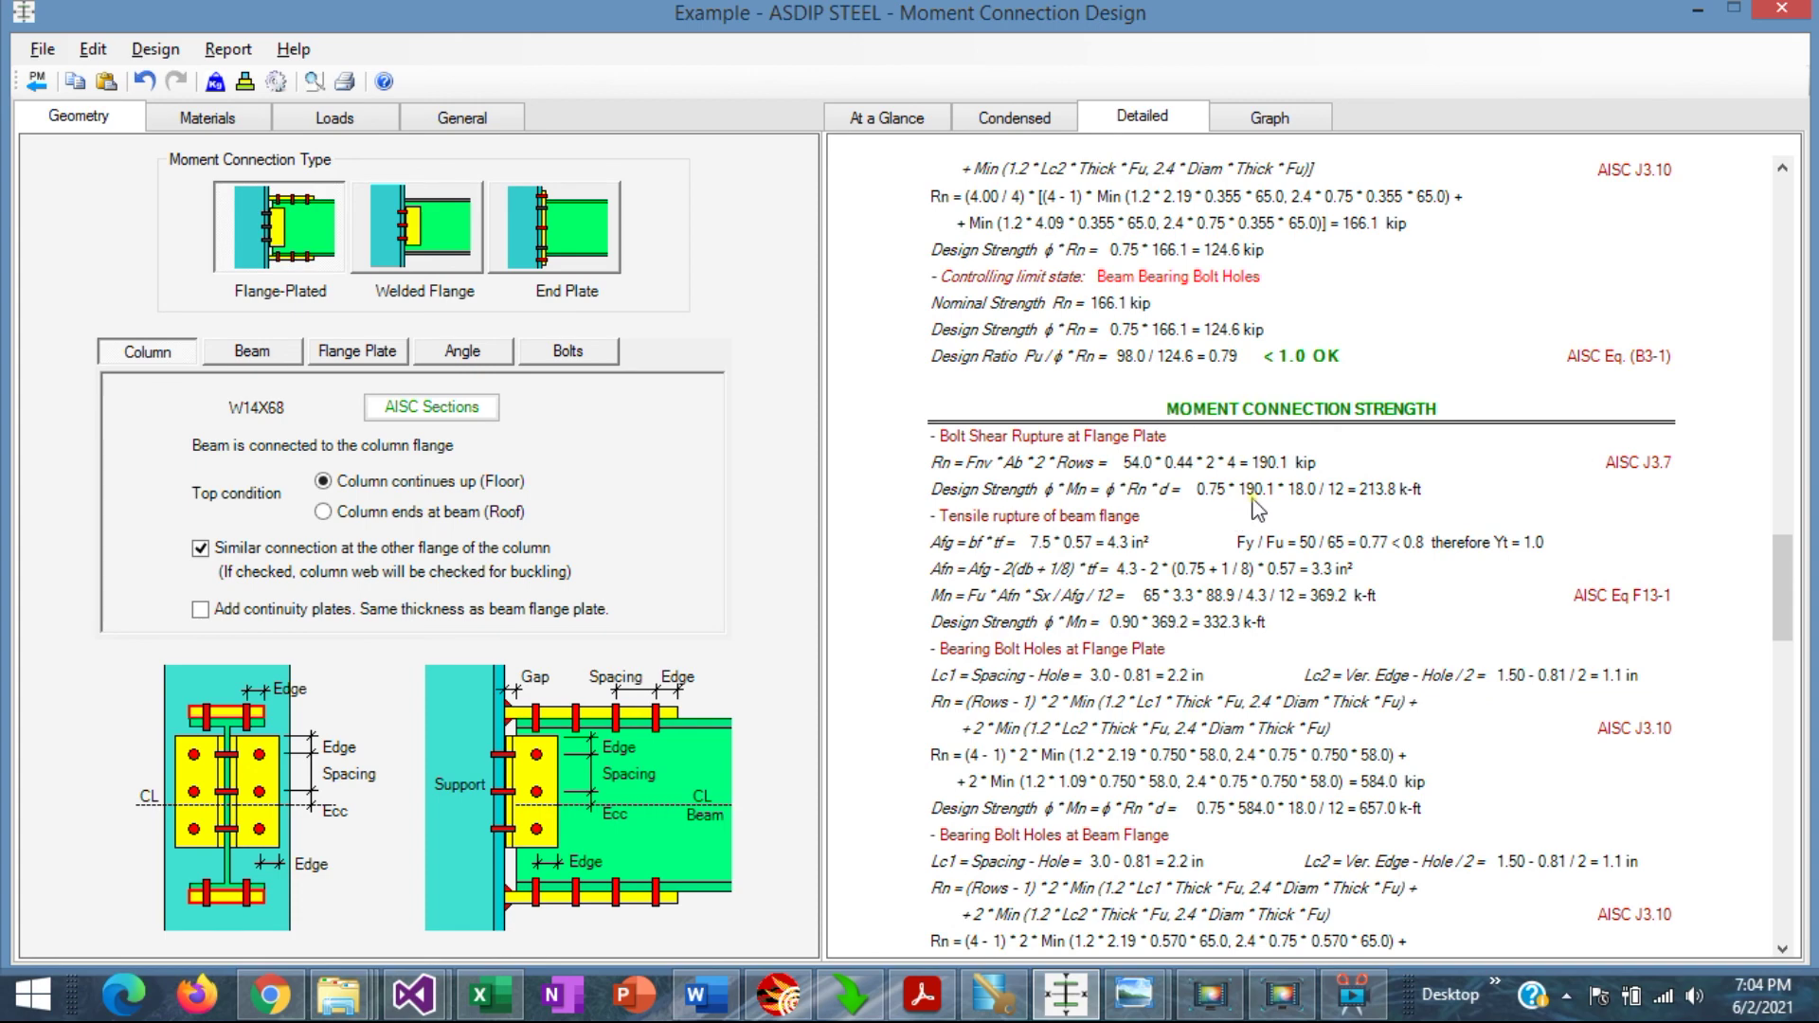
{"action": "scroll", "coordinate": [1273, 493], "scroll_direction": "down", "scroll_amount": 11}
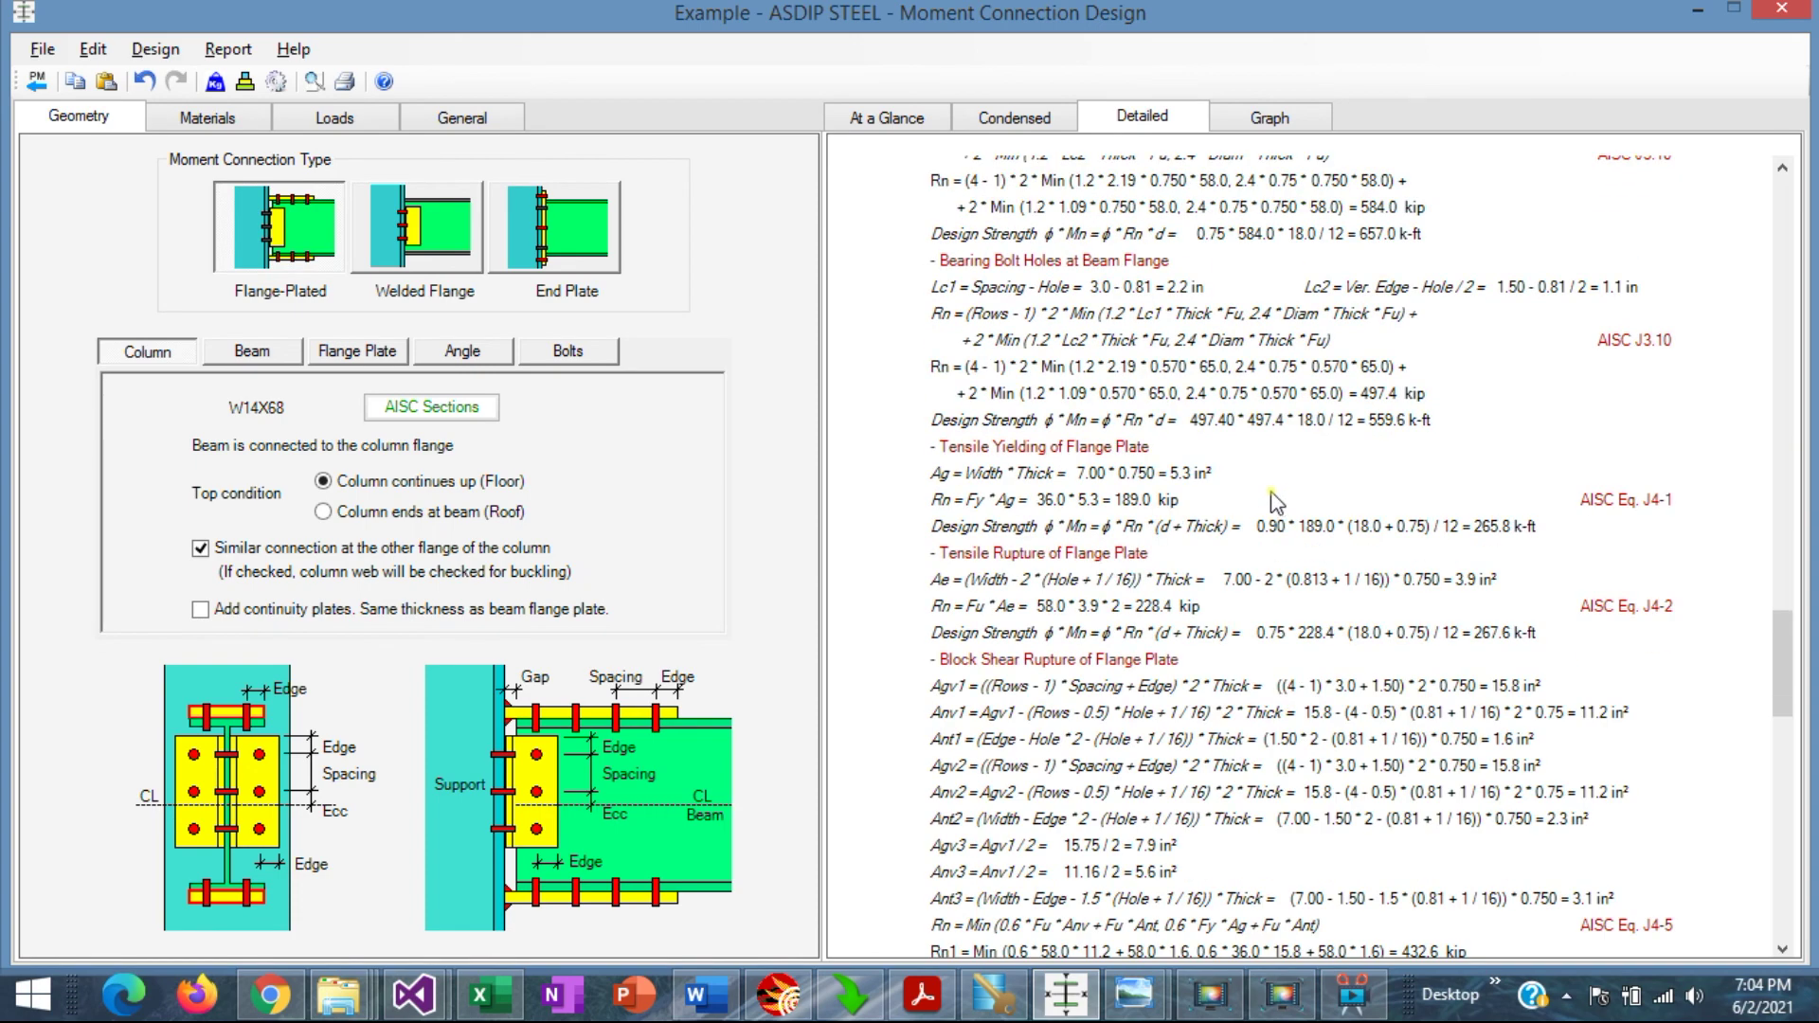
{"action": "scroll", "coordinate": [1350, 568], "scroll_direction": "down", "scroll_amount": 20}
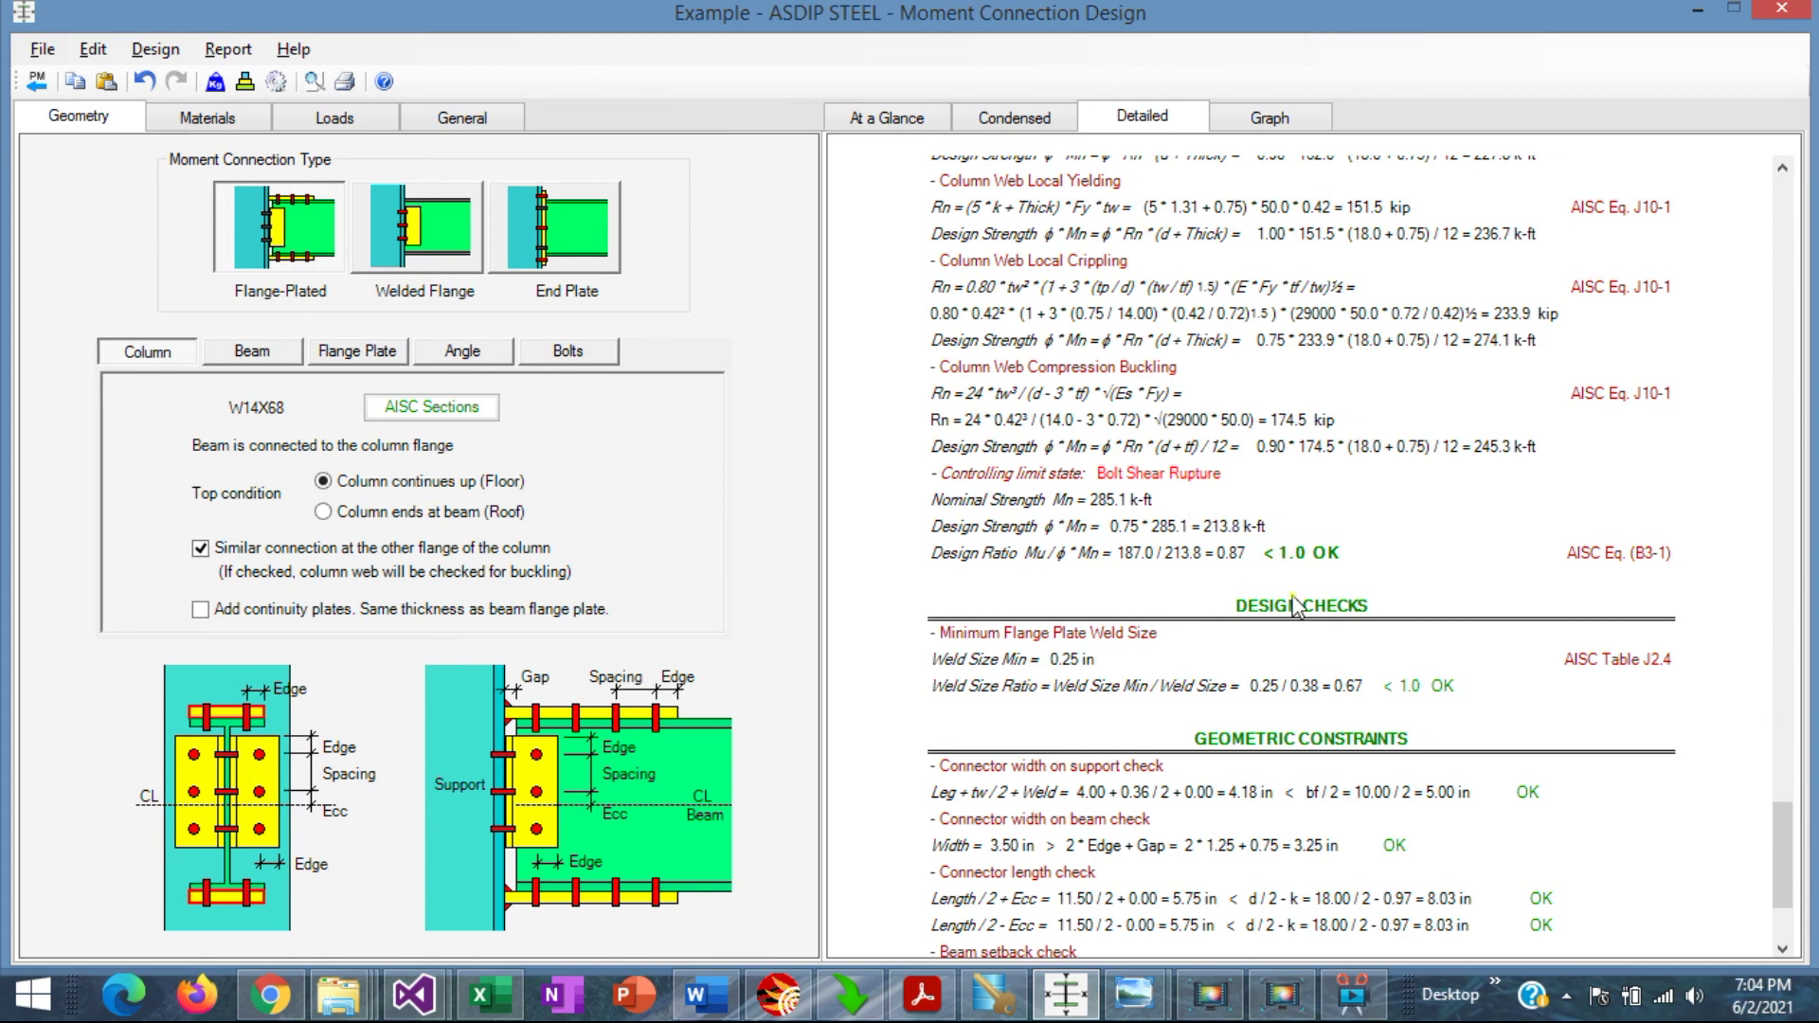
{"action": "scroll", "coordinate": [1317, 580], "scroll_direction": "down", "scroll_amount": 3}
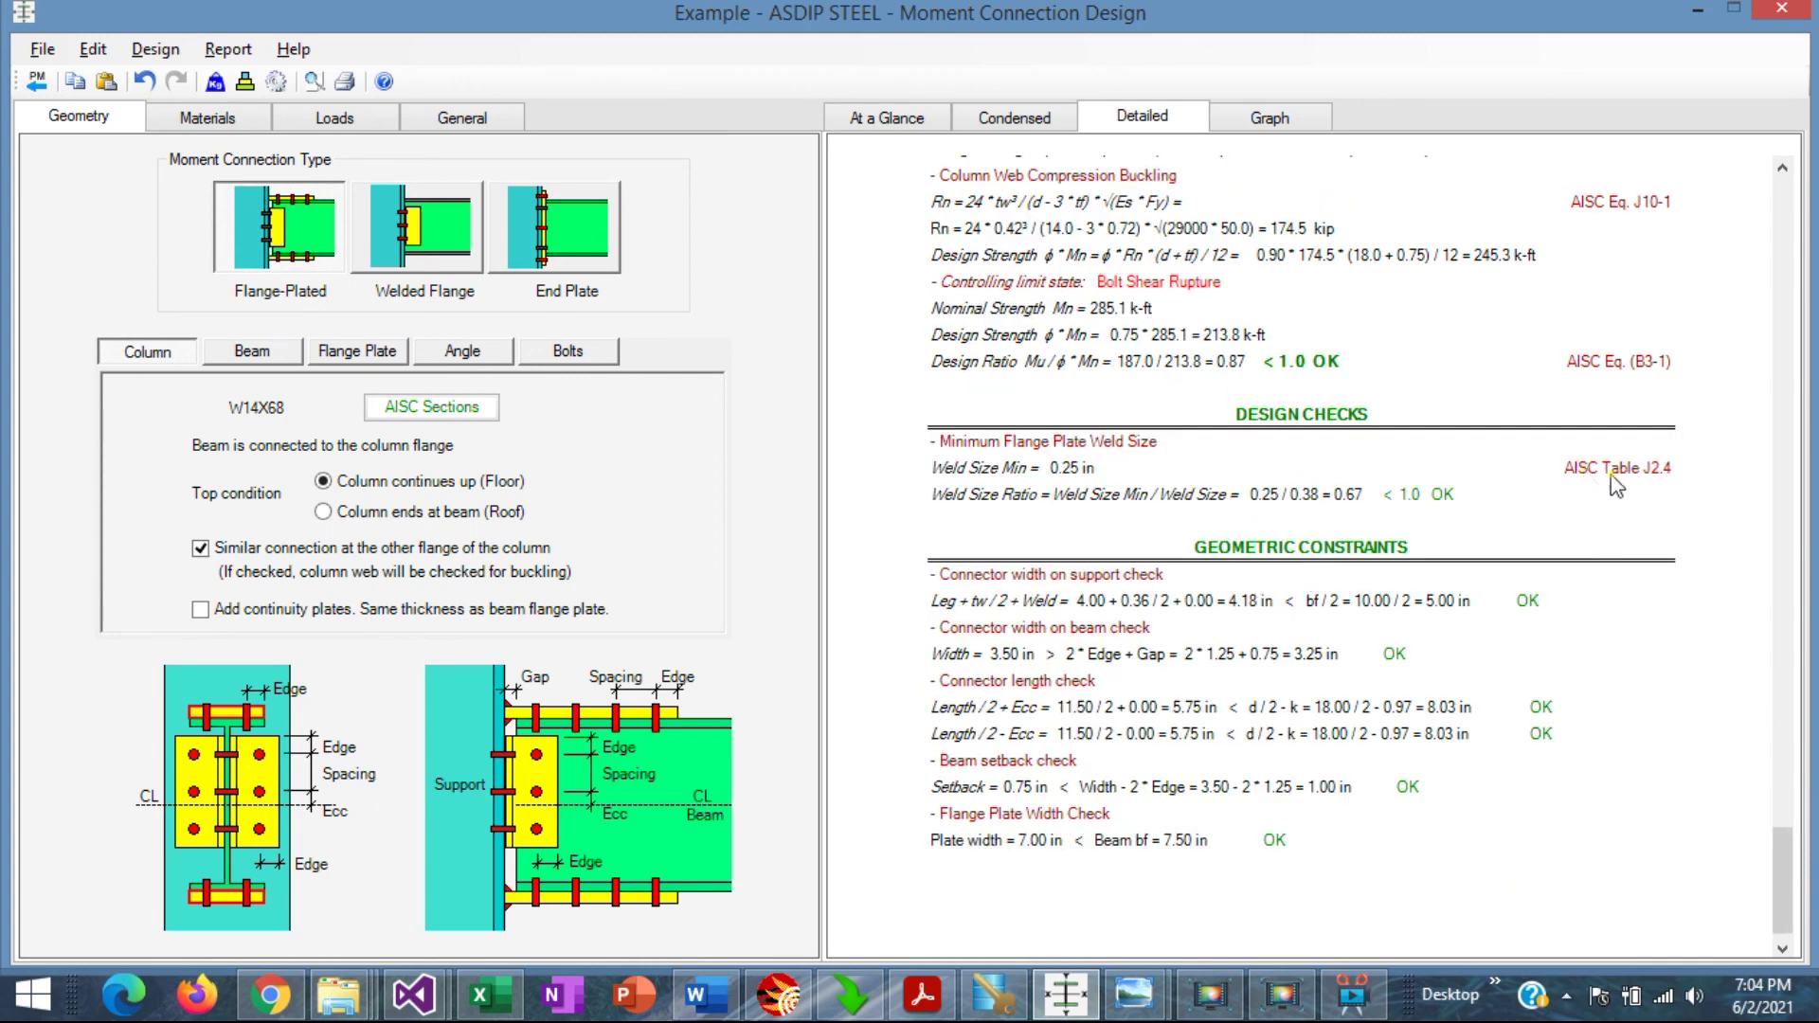
{"action": "scroll", "coordinate": [1345, 421], "scroll_direction": "down", "scroll_amount": 1}
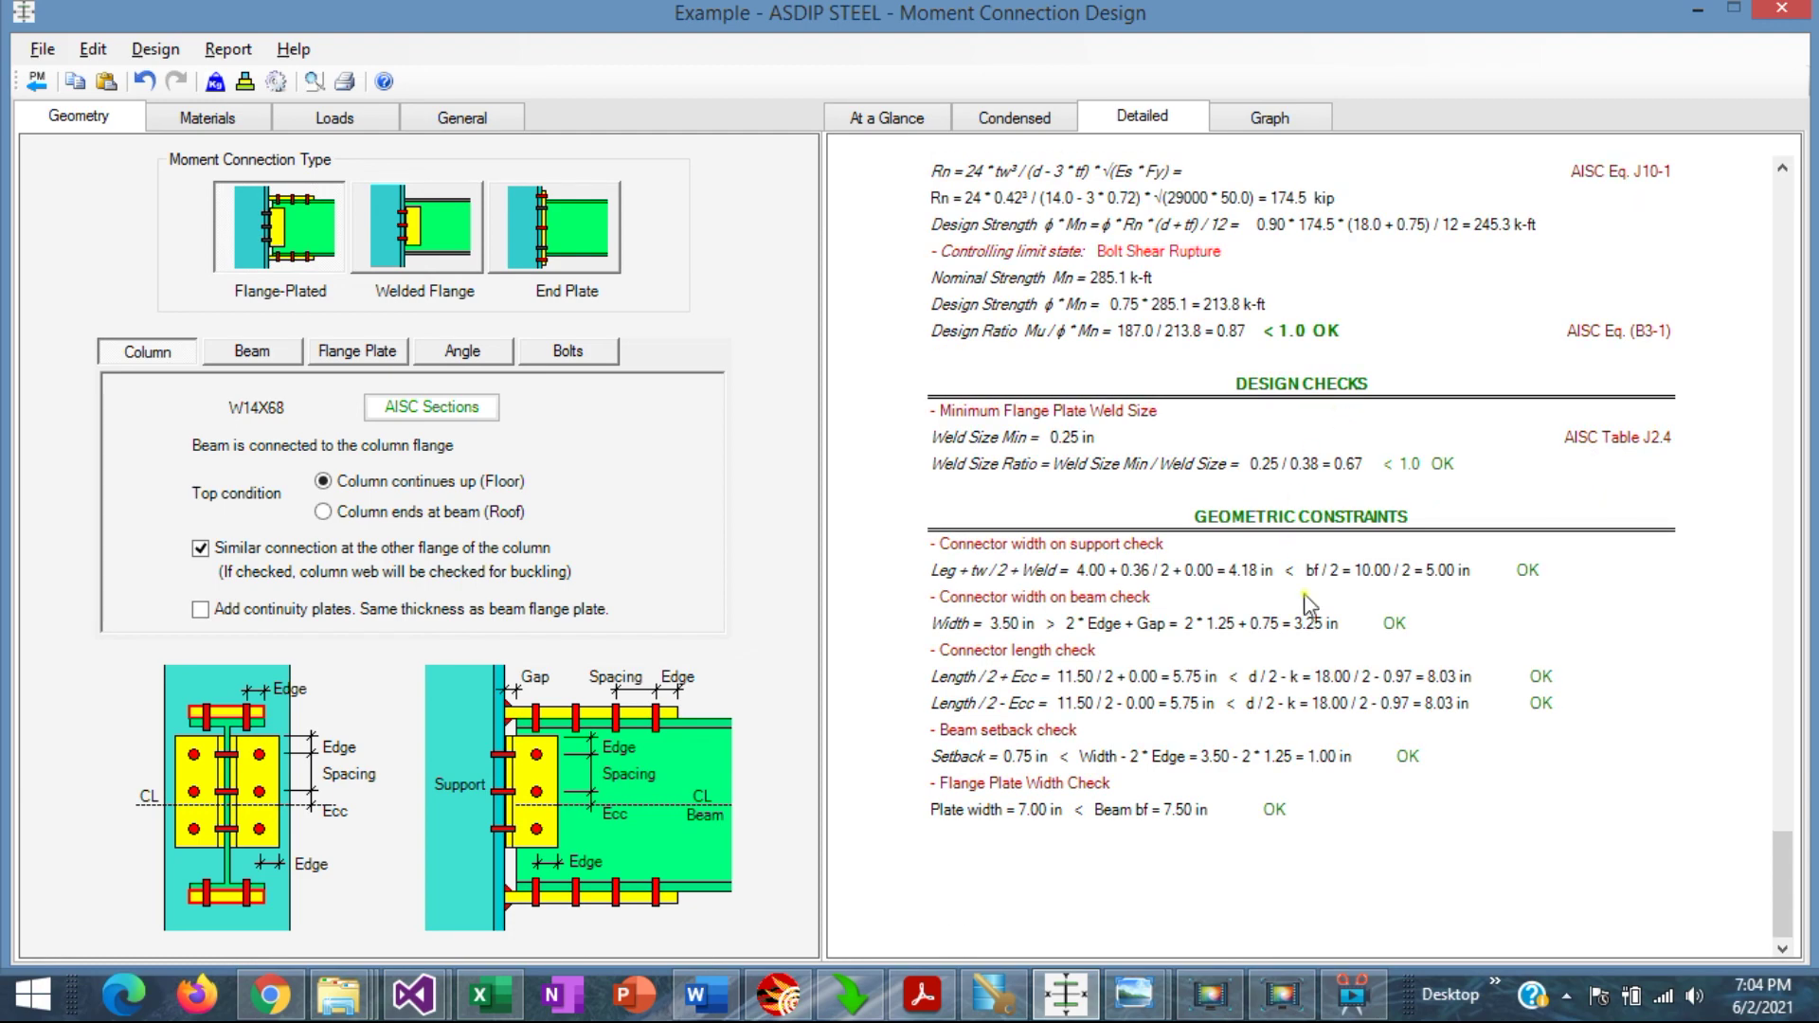
{"action": "scroll", "coordinate": [1331, 526], "scroll_direction": "up", "scroll_amount": 10}
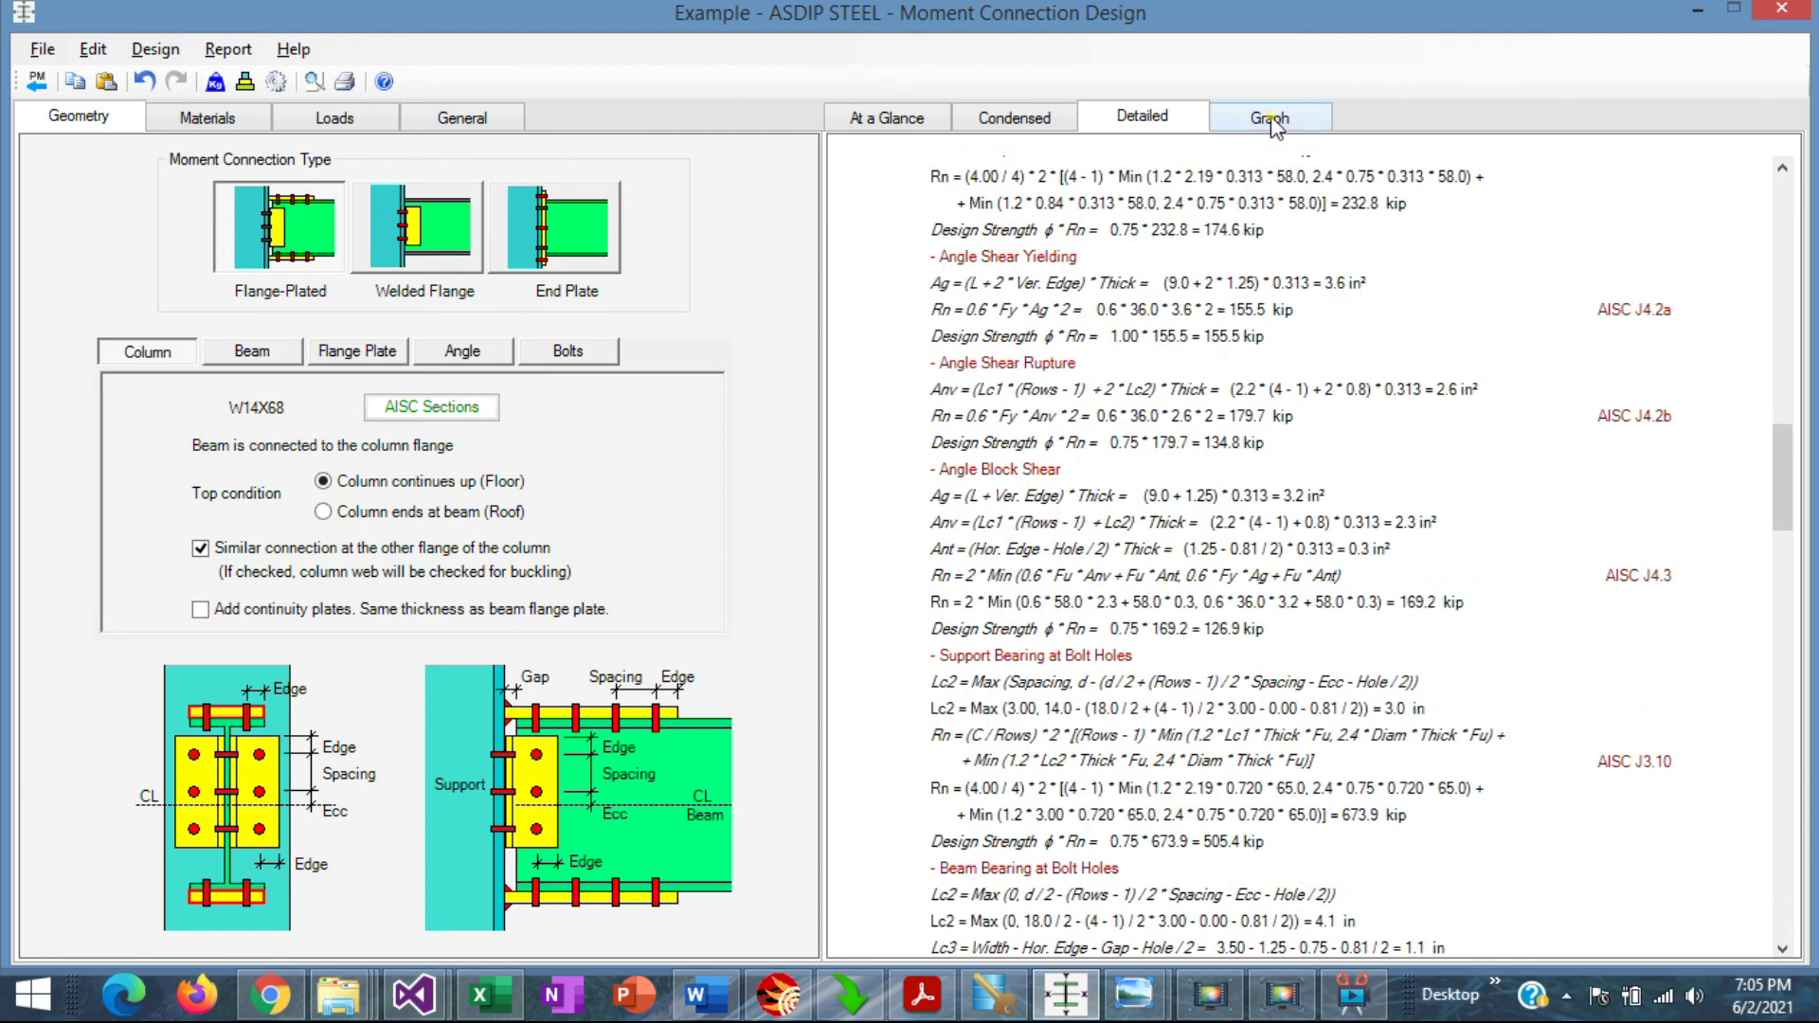
{"action": "left_click", "coordinate": [1271, 118]}
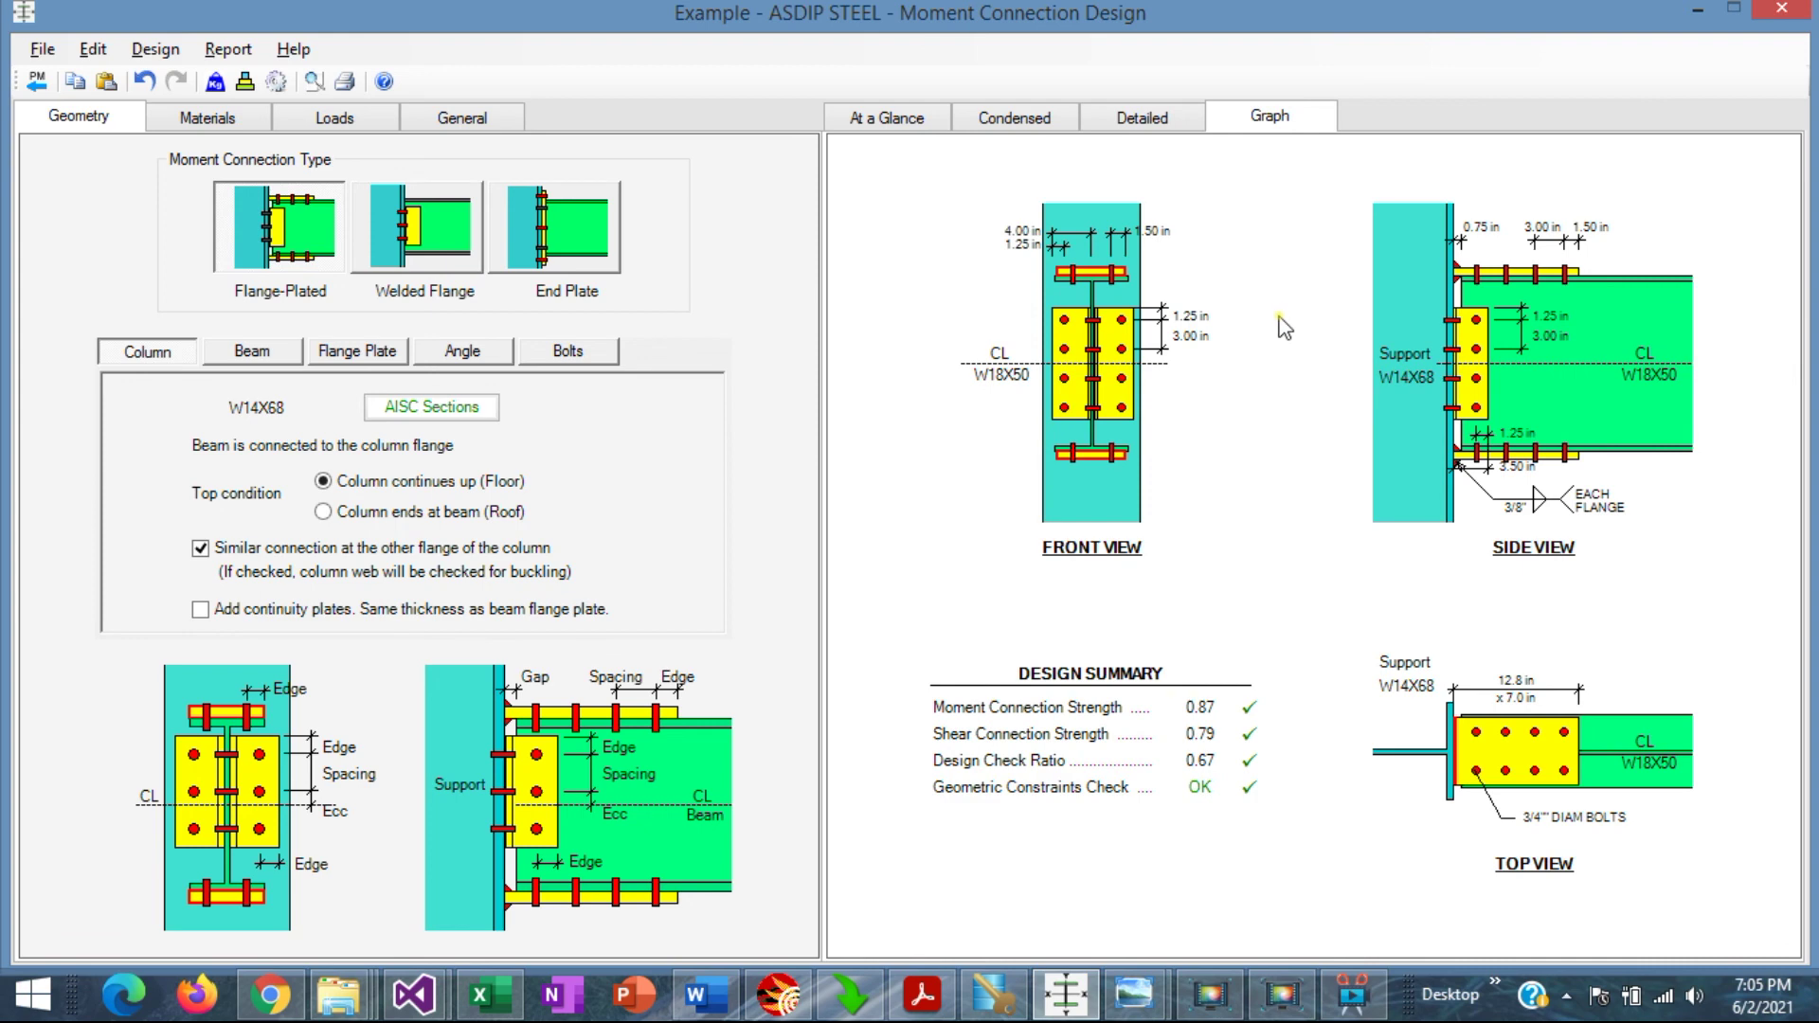